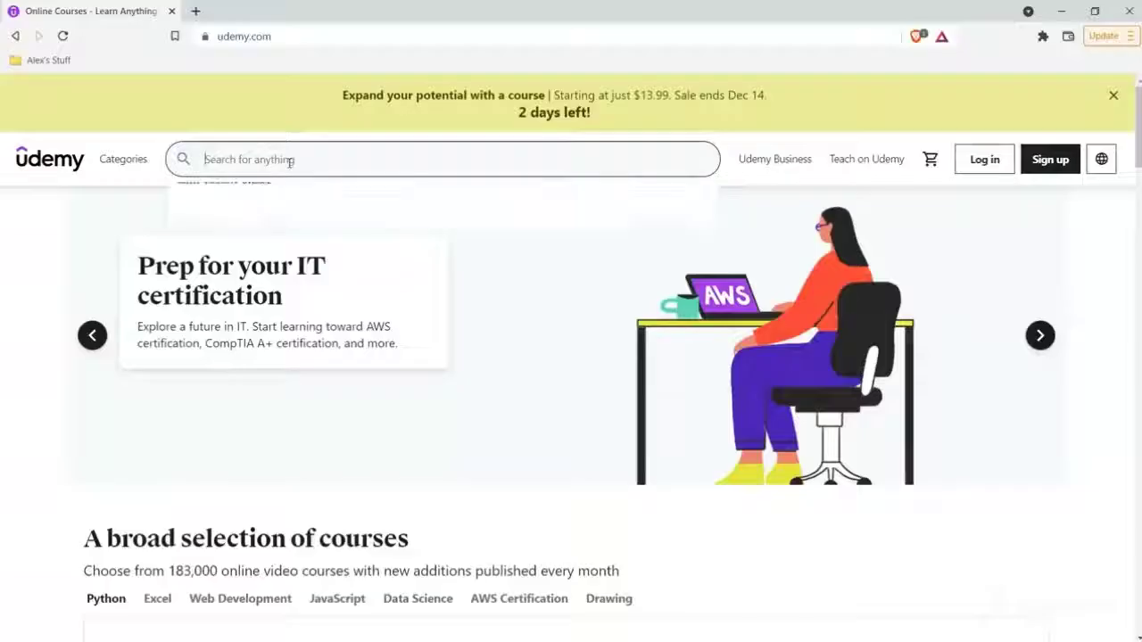
# Step: Search Udemy for 'Excel for Data Analysis', open the Pivot Tables course, and choose Buy this course
pyautogui.write('Excel for D')
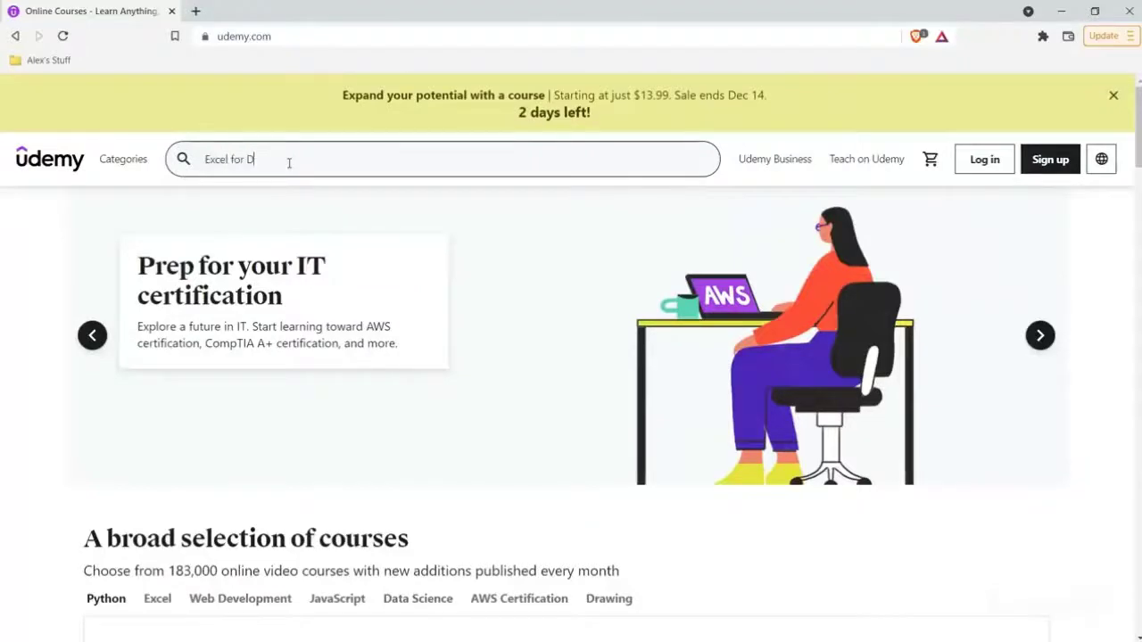
pyautogui.write('ata Analysis')
pyautogui.press('Return')
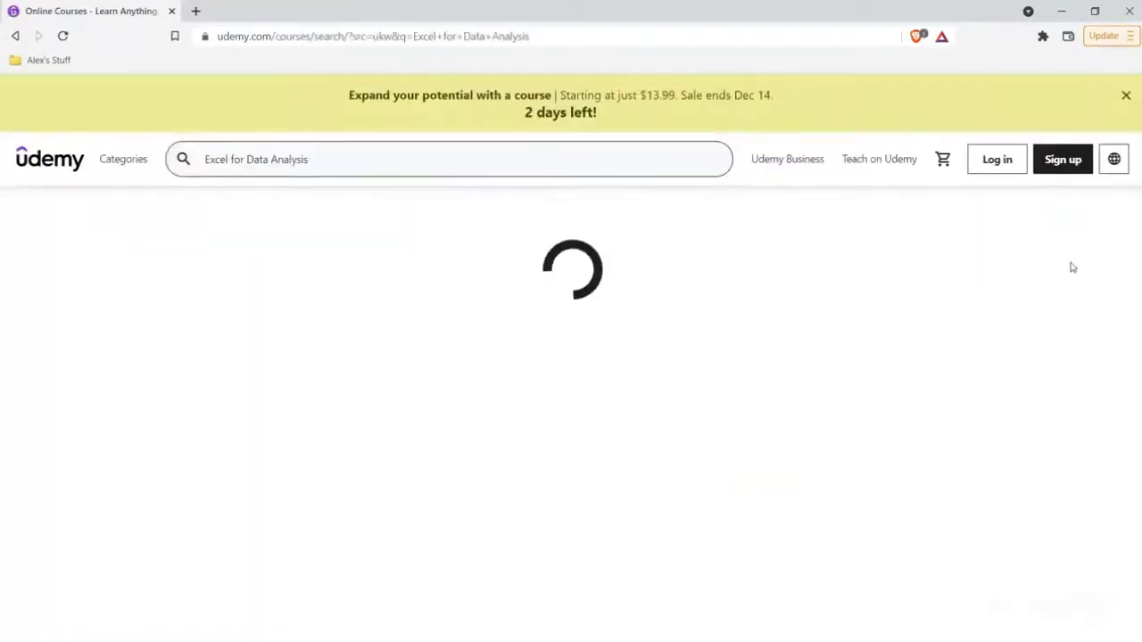
pyautogui.scroll(-2, 1073, 265)
pyautogui.scroll(-2, 1072, 265)
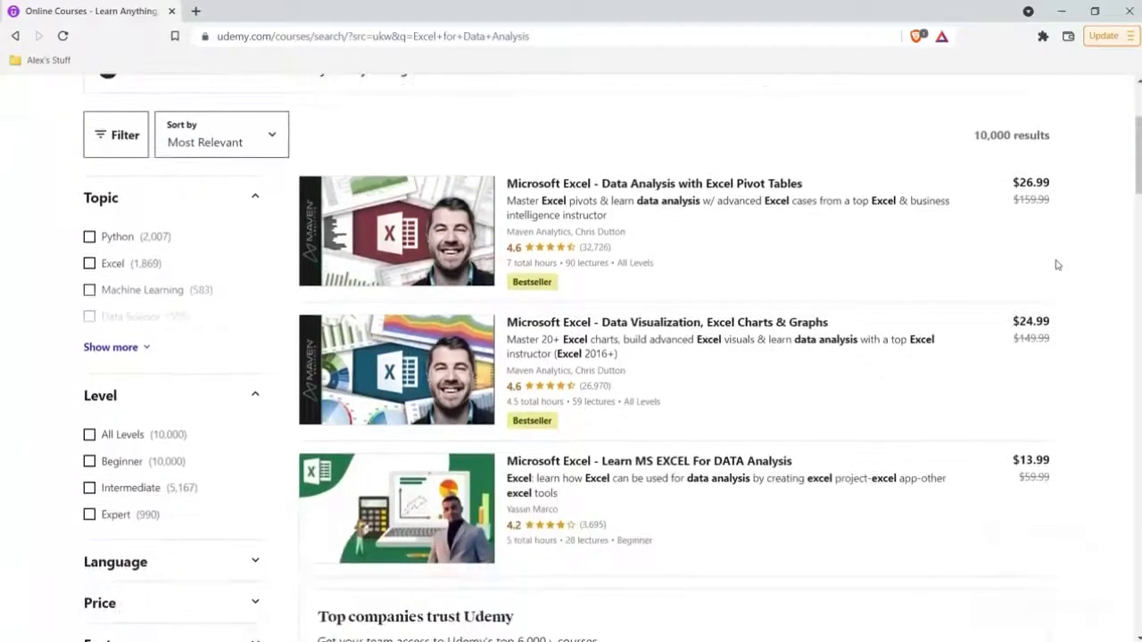
pyautogui.click(432, 232)
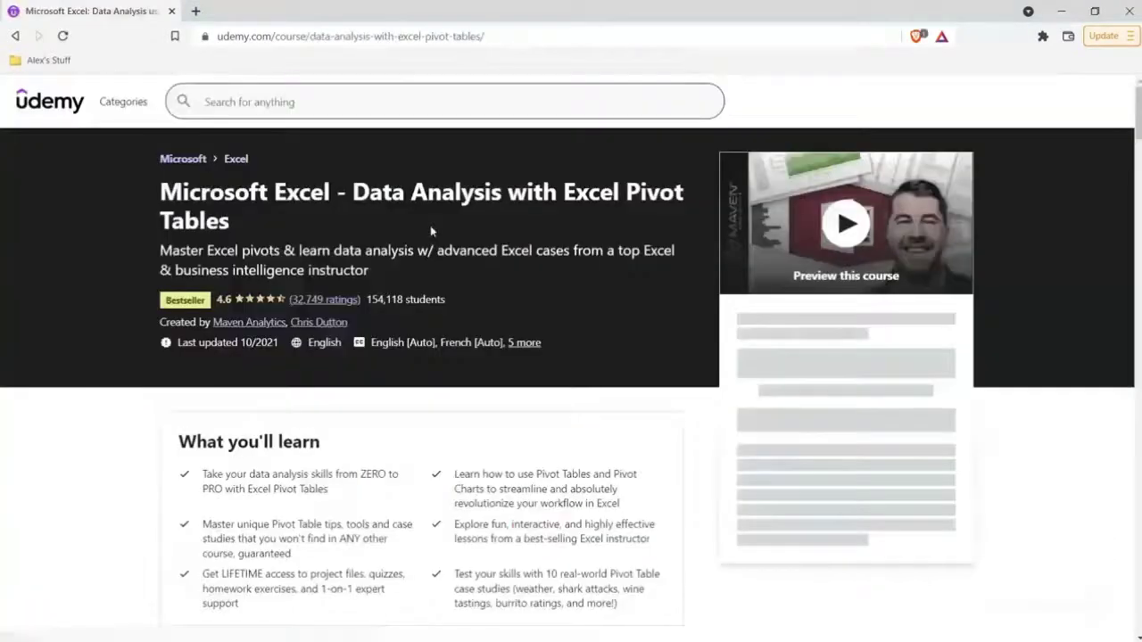
pyautogui.scroll(-4, 101, 235)
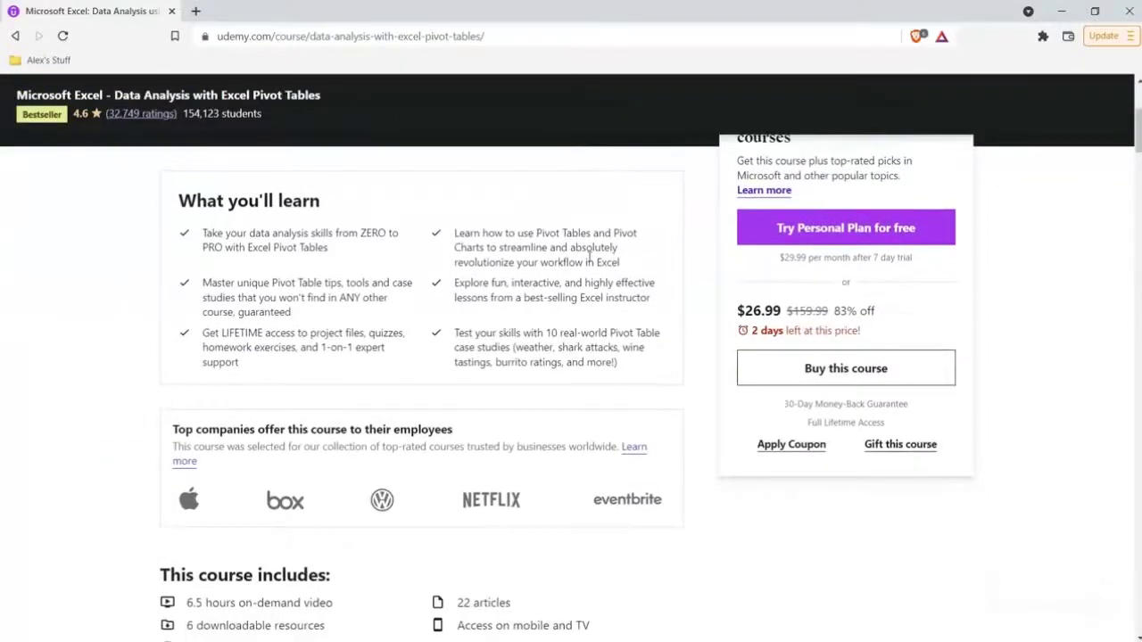
pyautogui.click(810, 371)
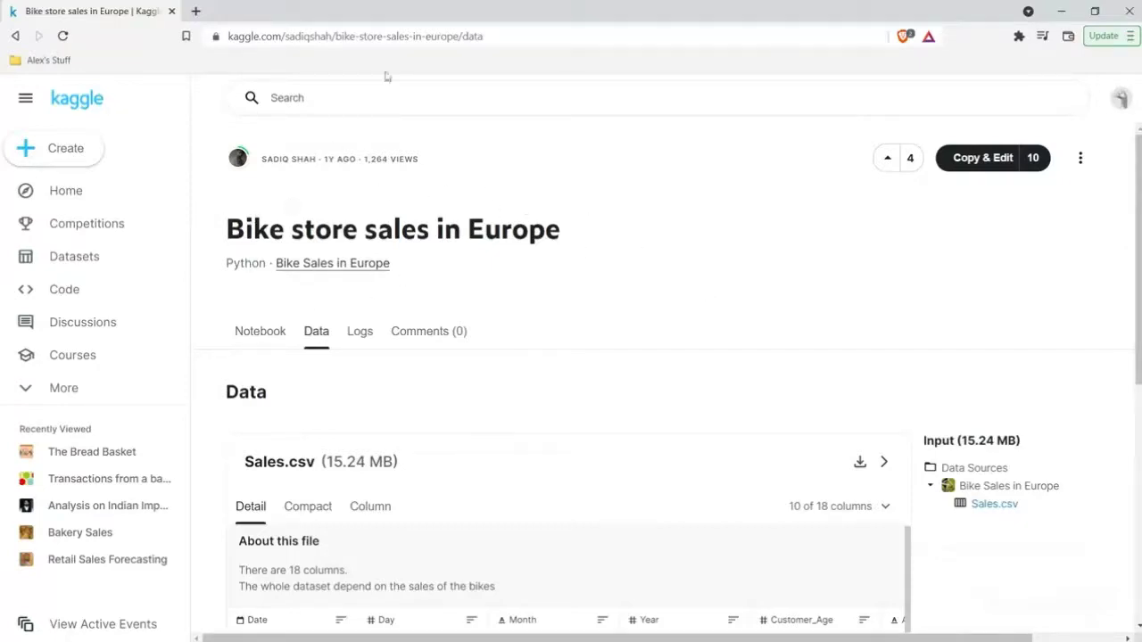
# Step: Save the Sales.csv dataset file to Downloads and dismiss the finished download notice
pyautogui.scroll(-2, 600, 272)
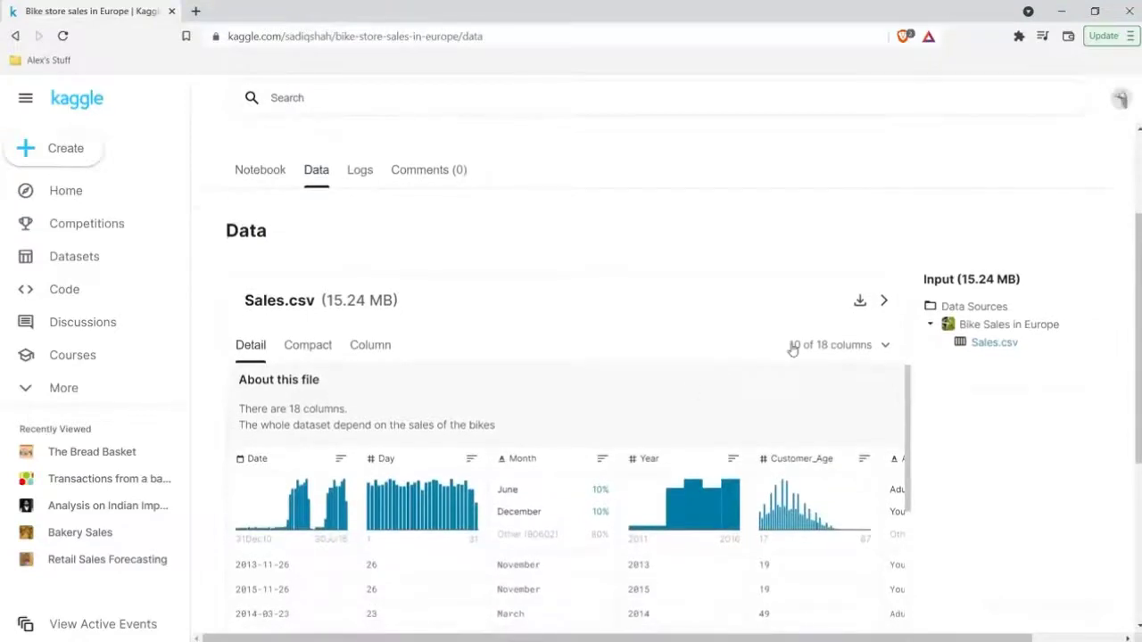
pyautogui.click(862, 304)
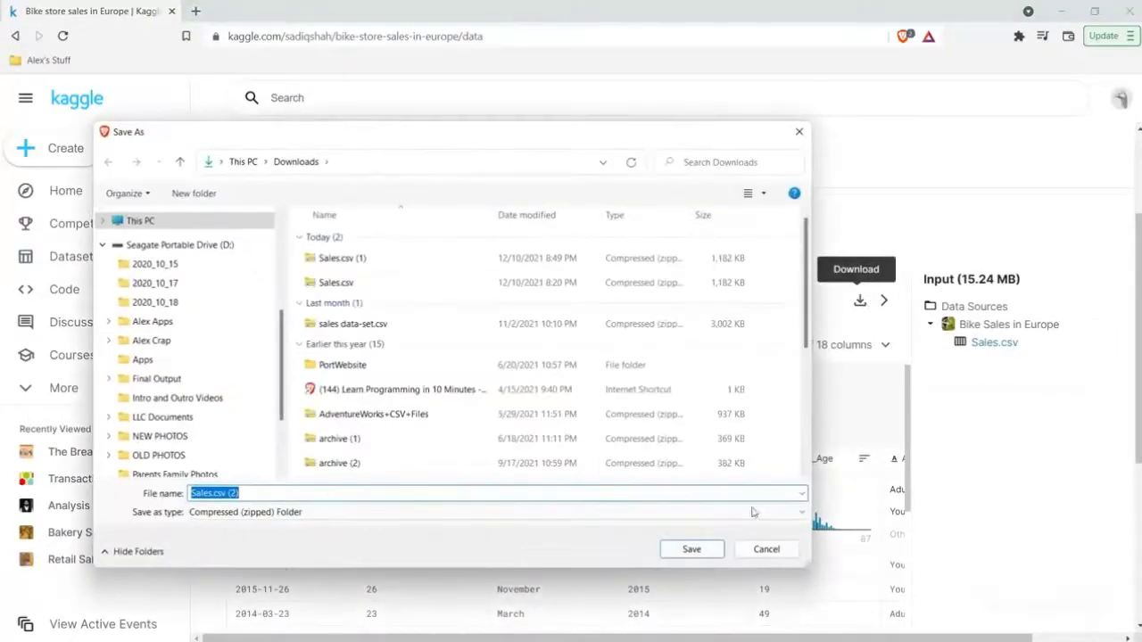
pyautogui.click(685, 549)
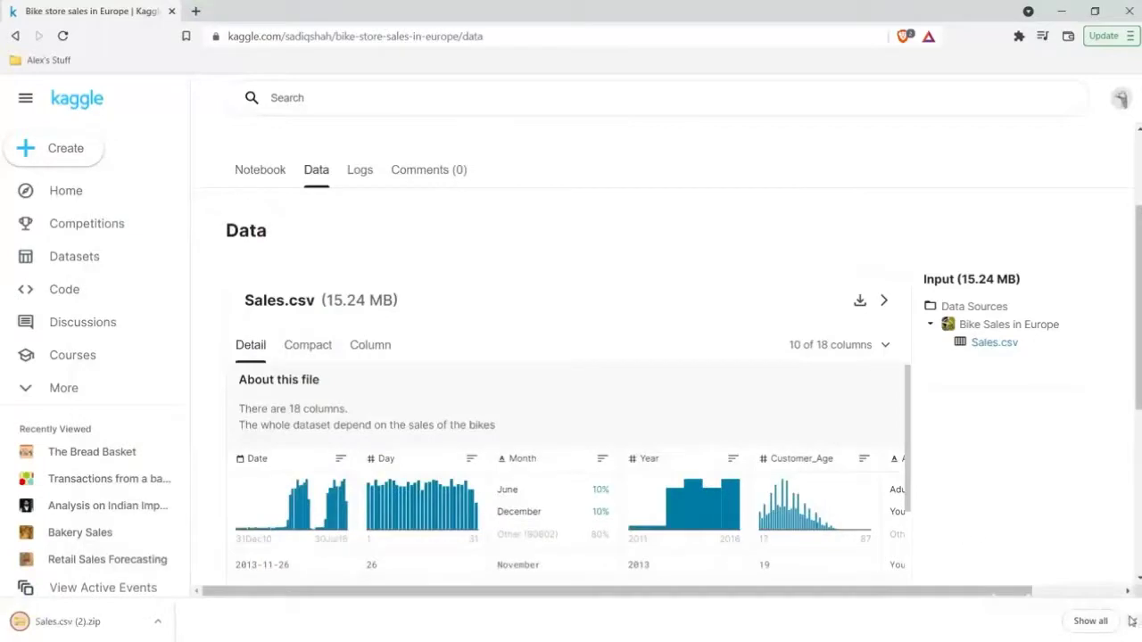
pyautogui.click(1133, 621)
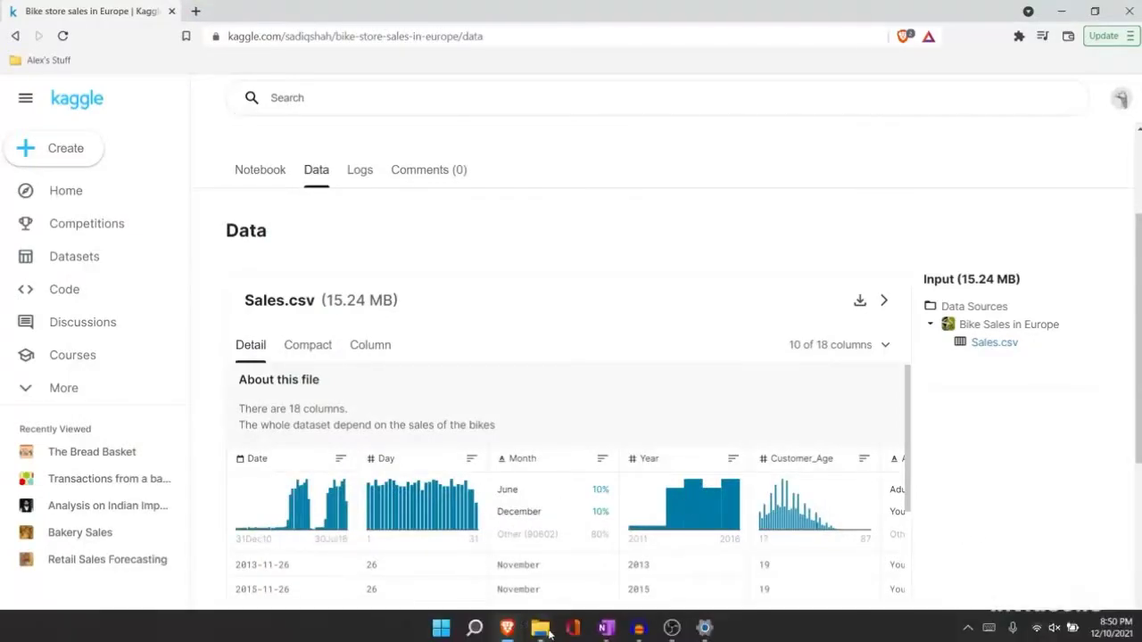
# Step: Open the Sales file from the downloaded Sales.csv zip archive in Excel and maximize the window
pyautogui.moveTo(540, 628)
pyautogui.click(504, 587)
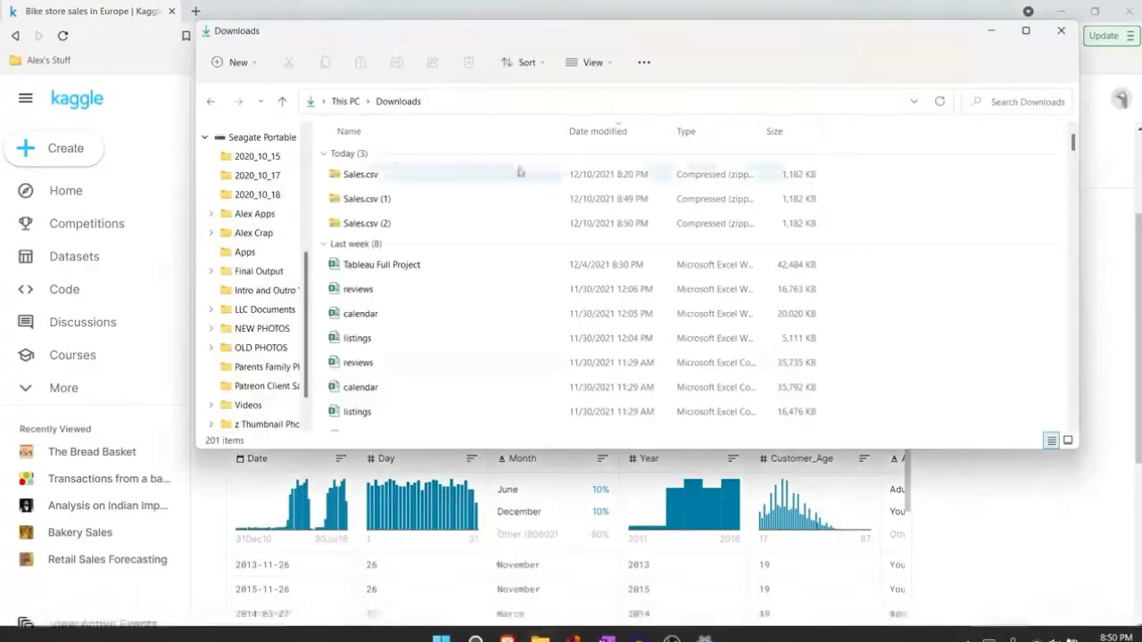
pyautogui.click(477, 175)
pyautogui.doubleClick(477, 175)
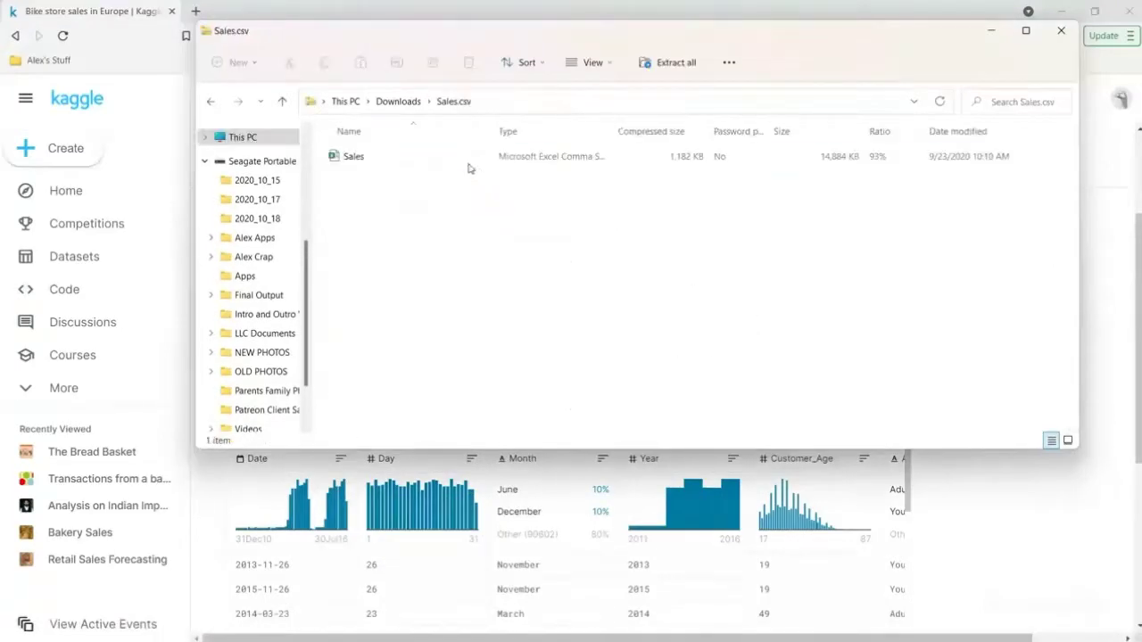
pyautogui.doubleClick(462, 159)
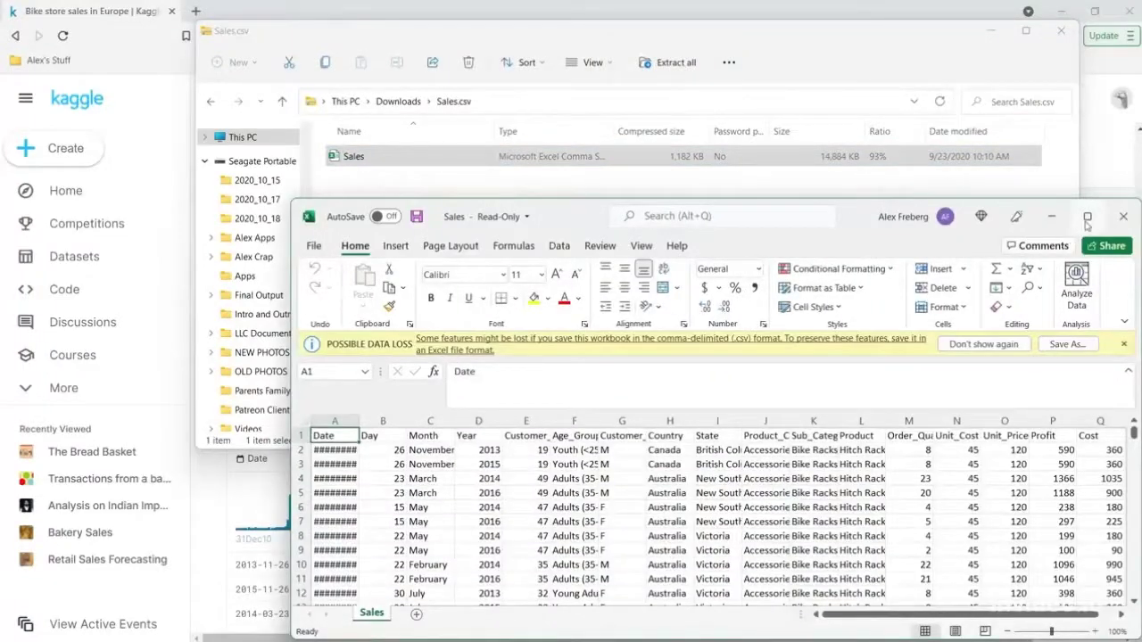
pyautogui.click(1088, 217)
# Step: Dismiss the data-loss warning and auto-fit every column of the Sales sheet
pyautogui.click(1130, 143)
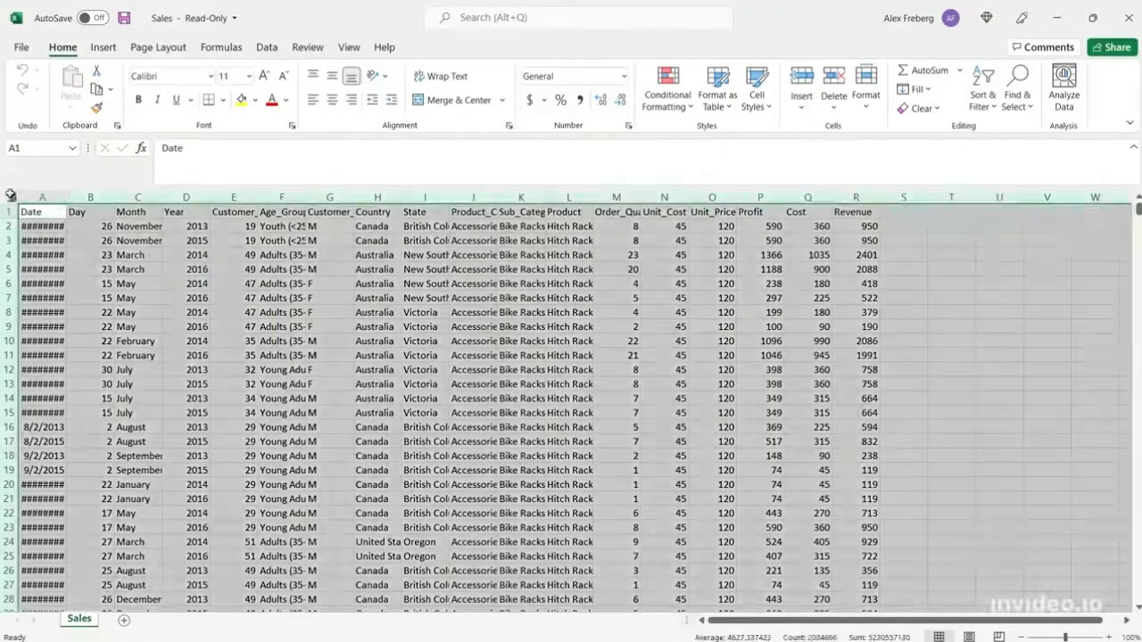
pyautogui.click(8, 198)
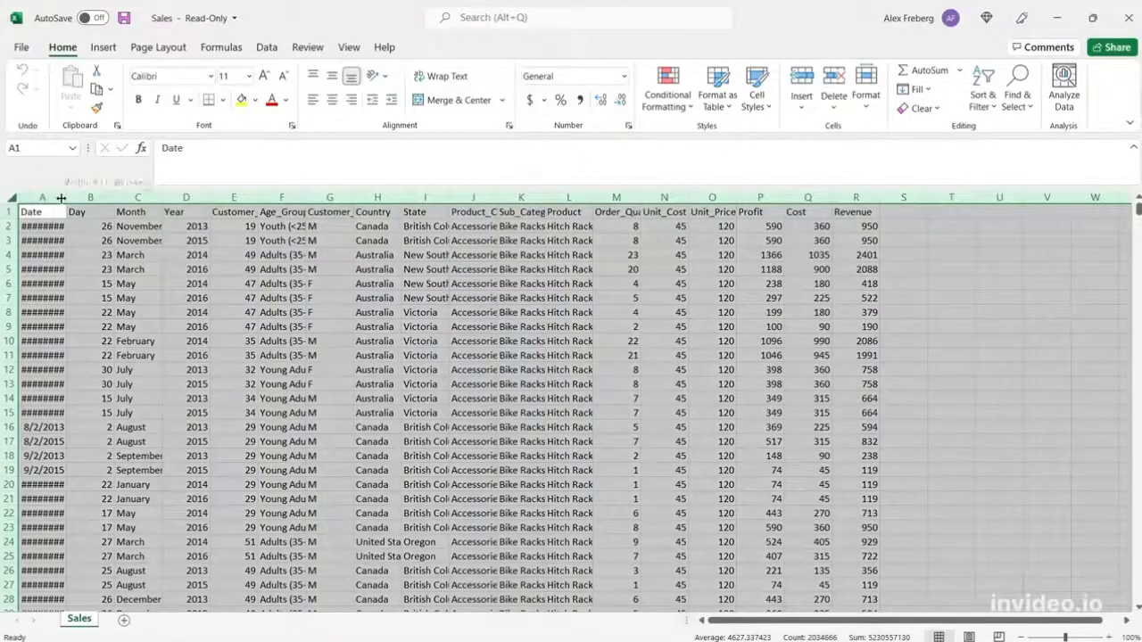
pyautogui.doubleClick(64, 197)
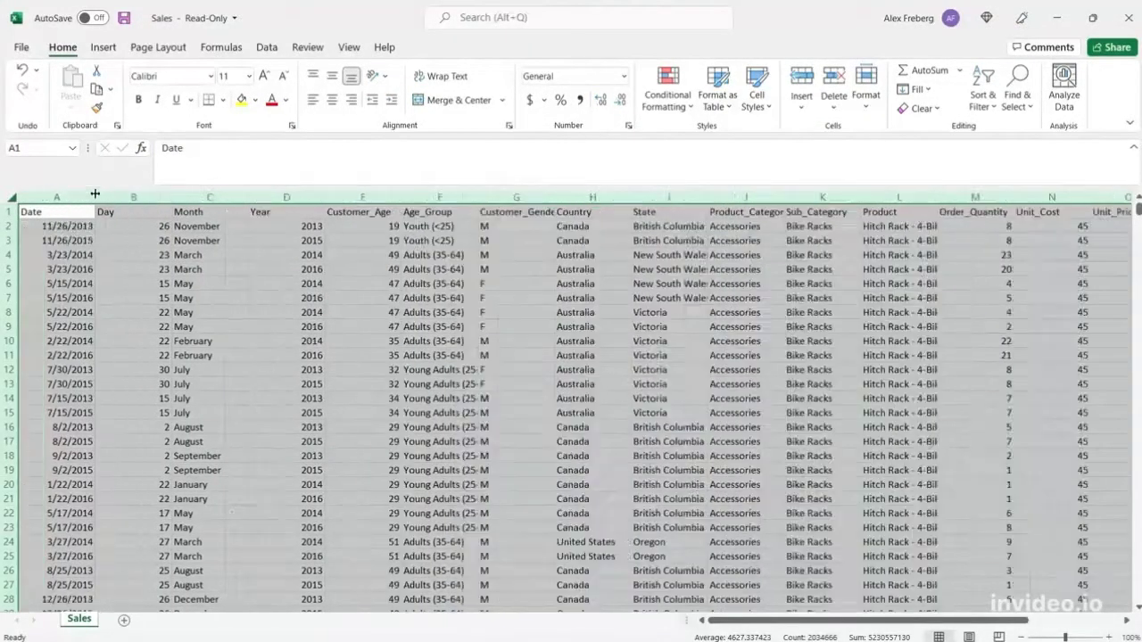
pyautogui.click(116, 252)
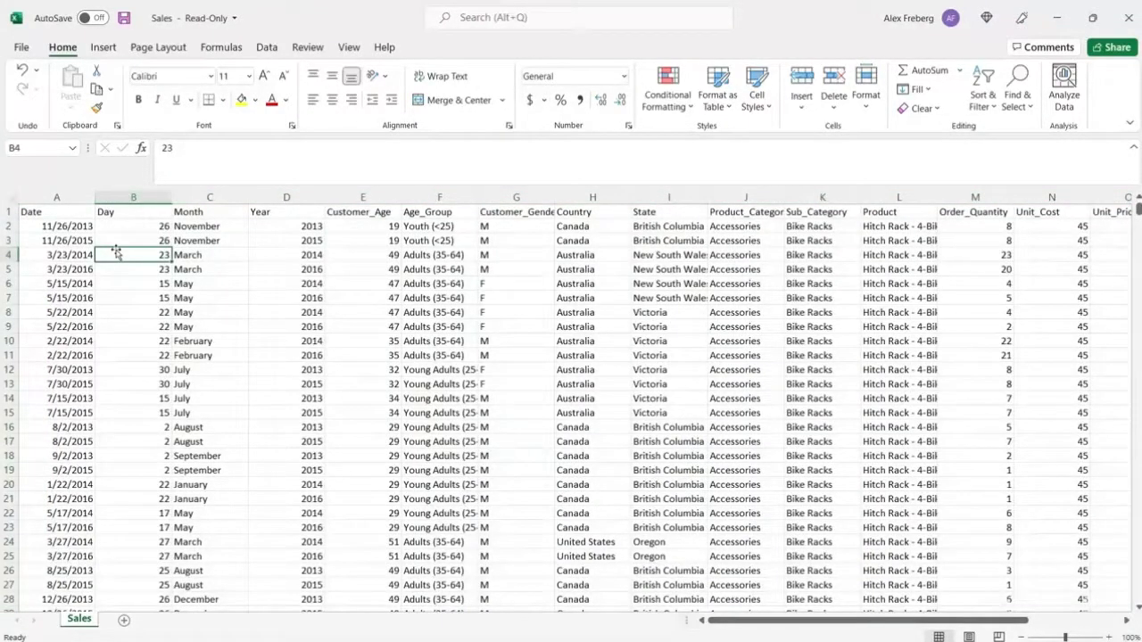
pyautogui.click(61, 211)
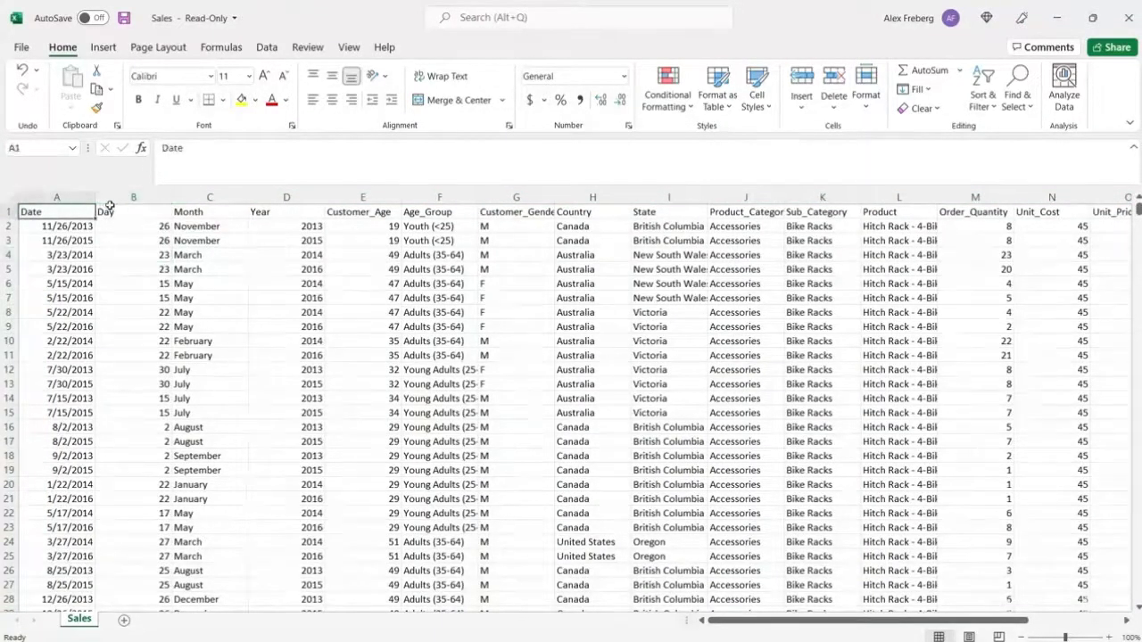
pyautogui.hscroll(3, 301, 272)
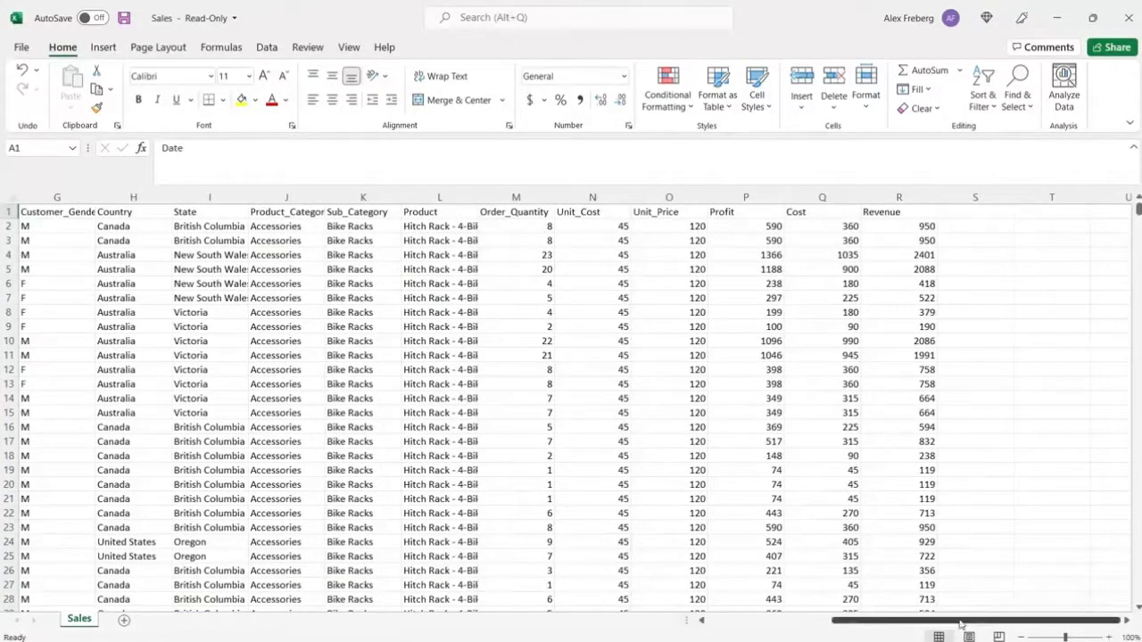
pyautogui.moveTo(962, 628); pyautogui.dragTo(922, 629)
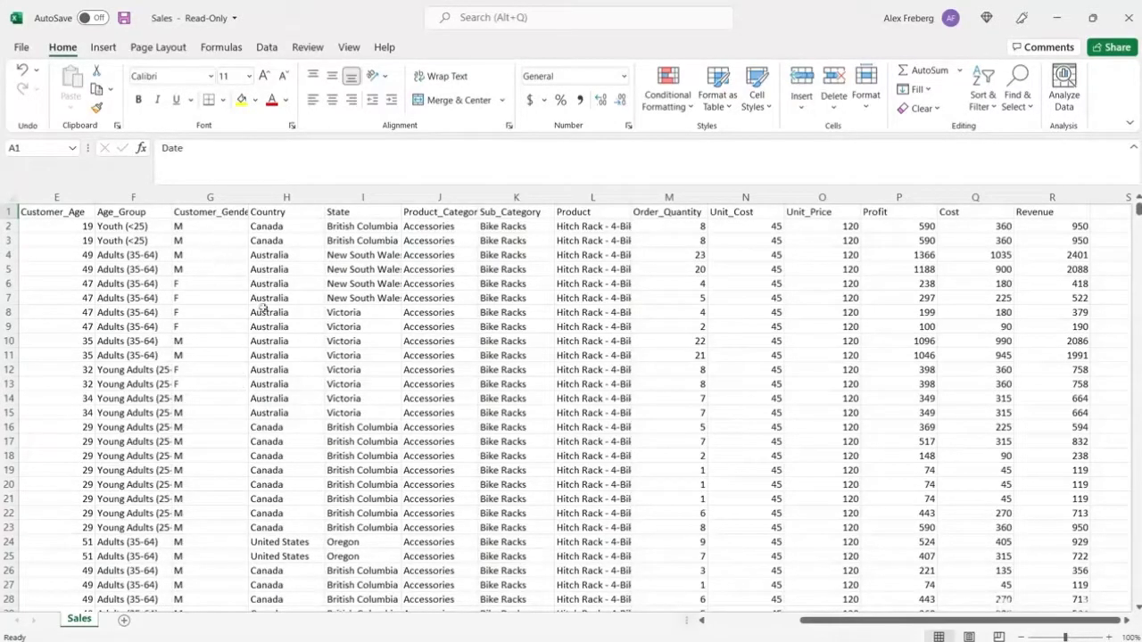
# Step: Review the column headings from Product_Category through Revenue
pyautogui.click(442, 214)
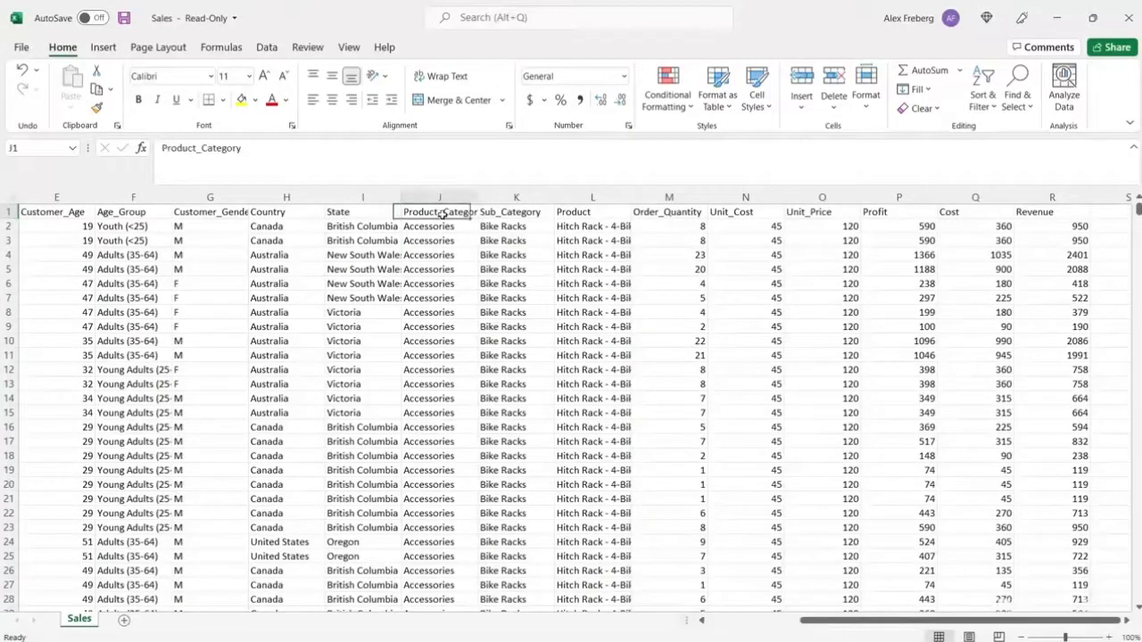
pyautogui.click(519, 214)
pyautogui.click(581, 212)
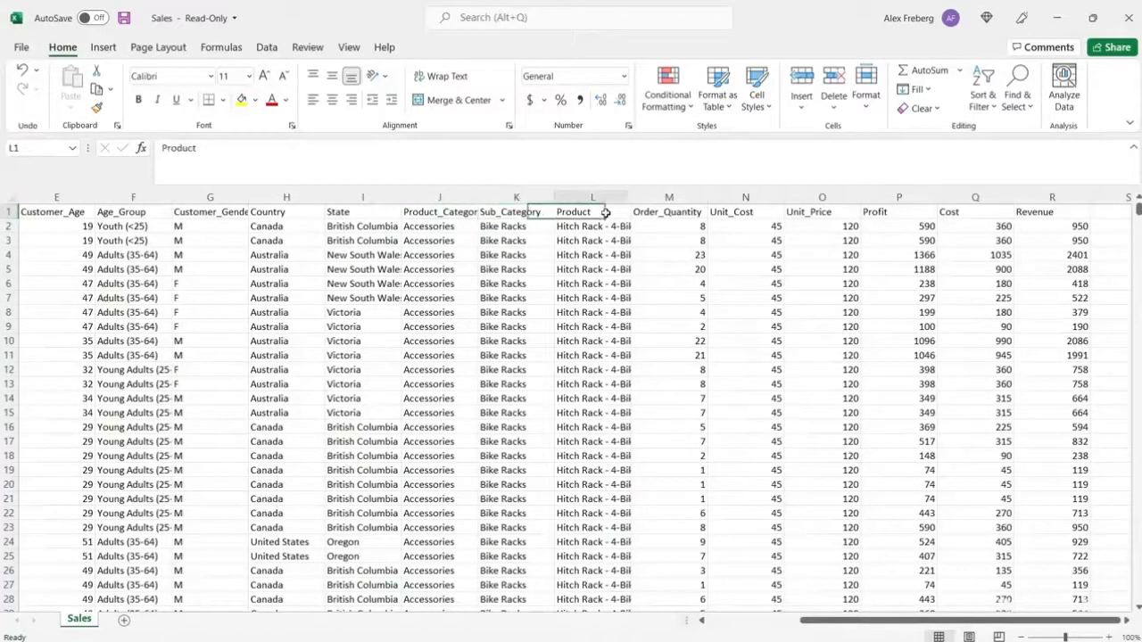
pyautogui.click(687, 214)
pyautogui.click(741, 212)
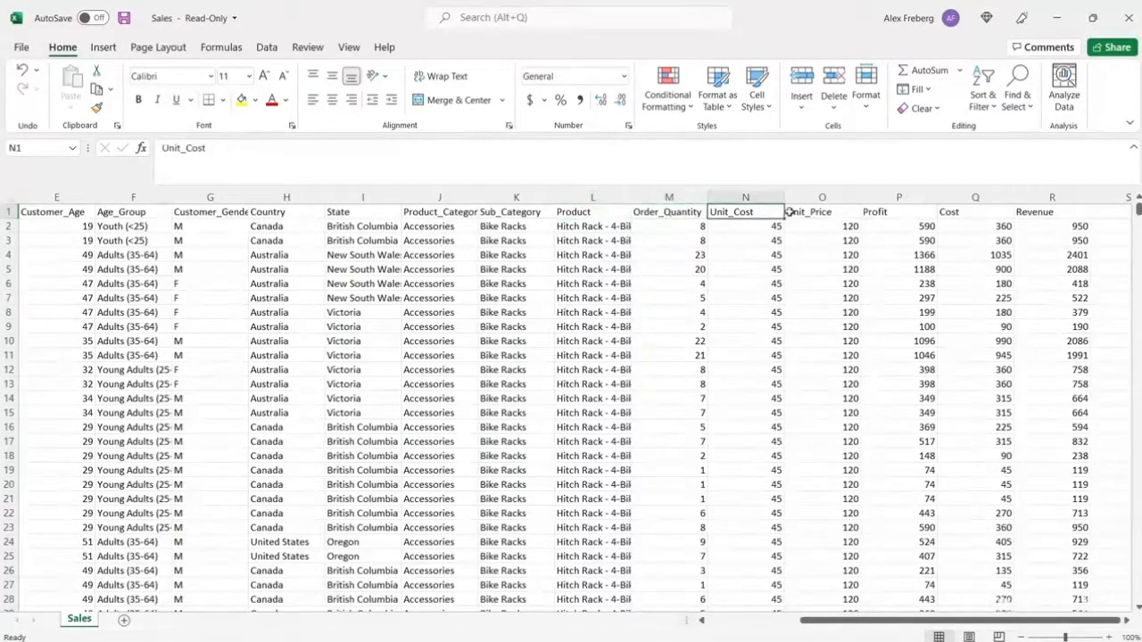
pyautogui.click(812, 211)
pyautogui.click(890, 215)
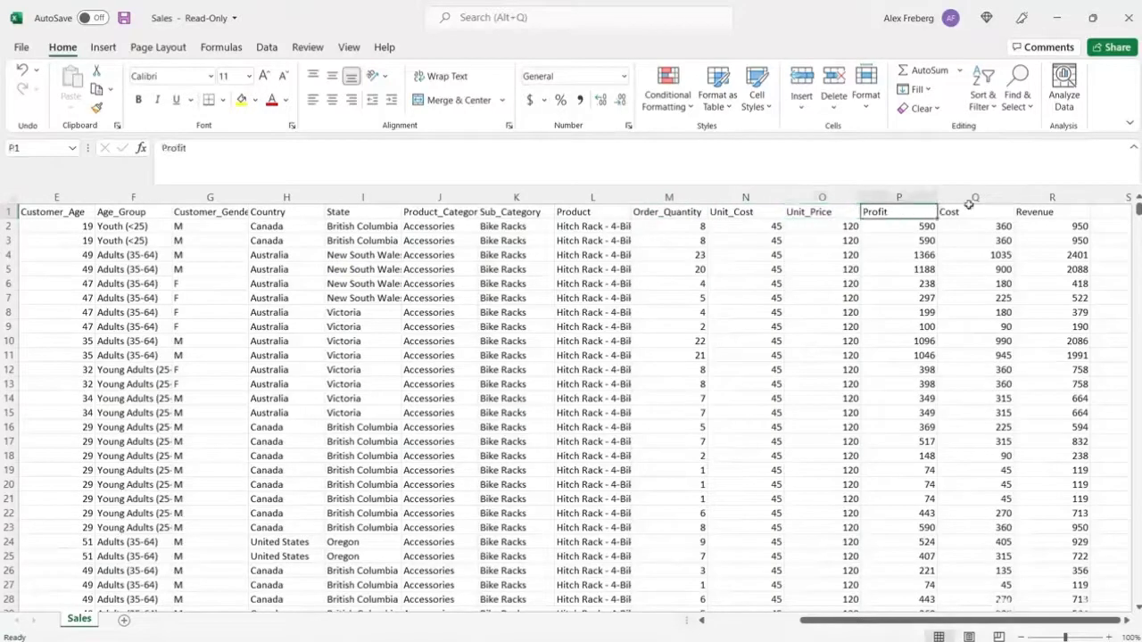
pyautogui.click(974, 212)
pyautogui.click(1058, 214)
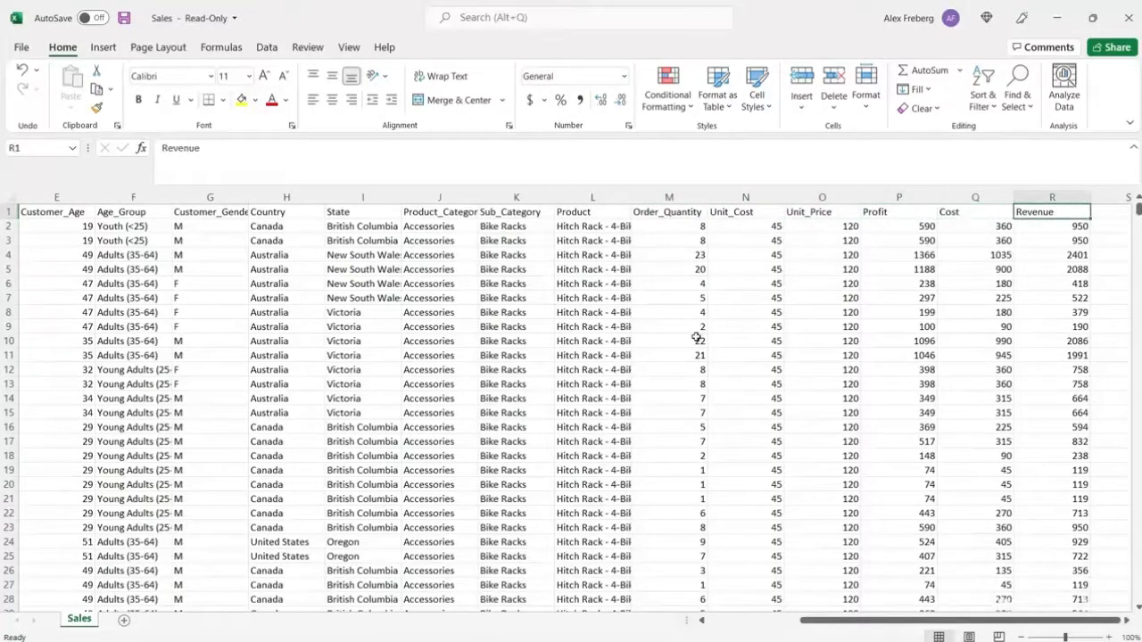
pyautogui.click(697, 340)
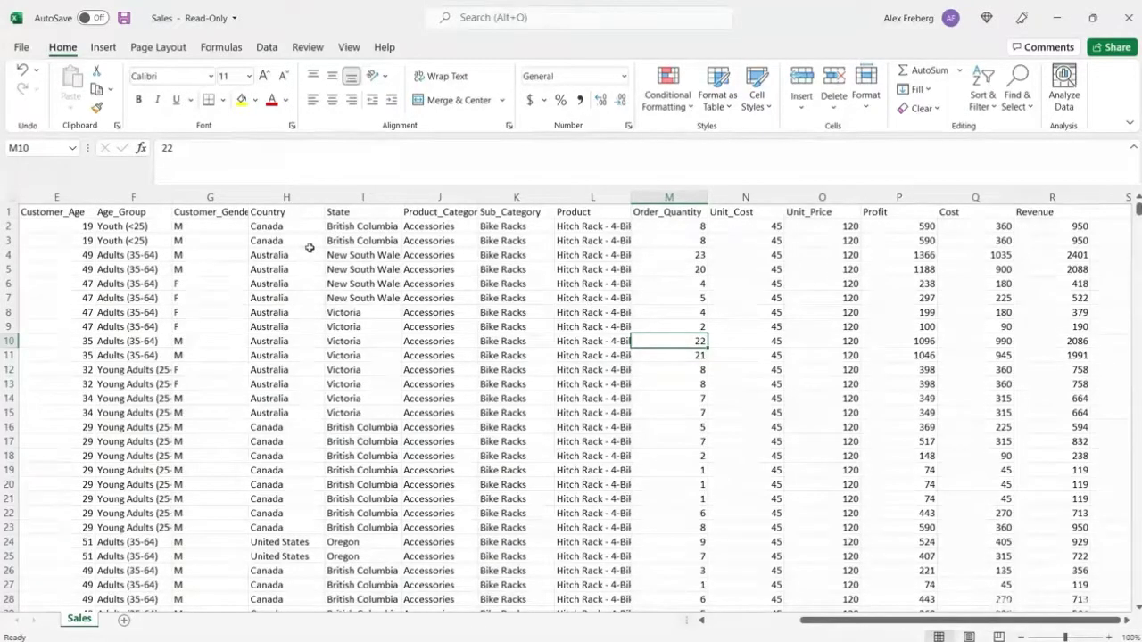
# Step: Preview the Recommended PivotTables, including Sum of Cost by State, then cancel without inserting one
pyautogui.click(104, 49)
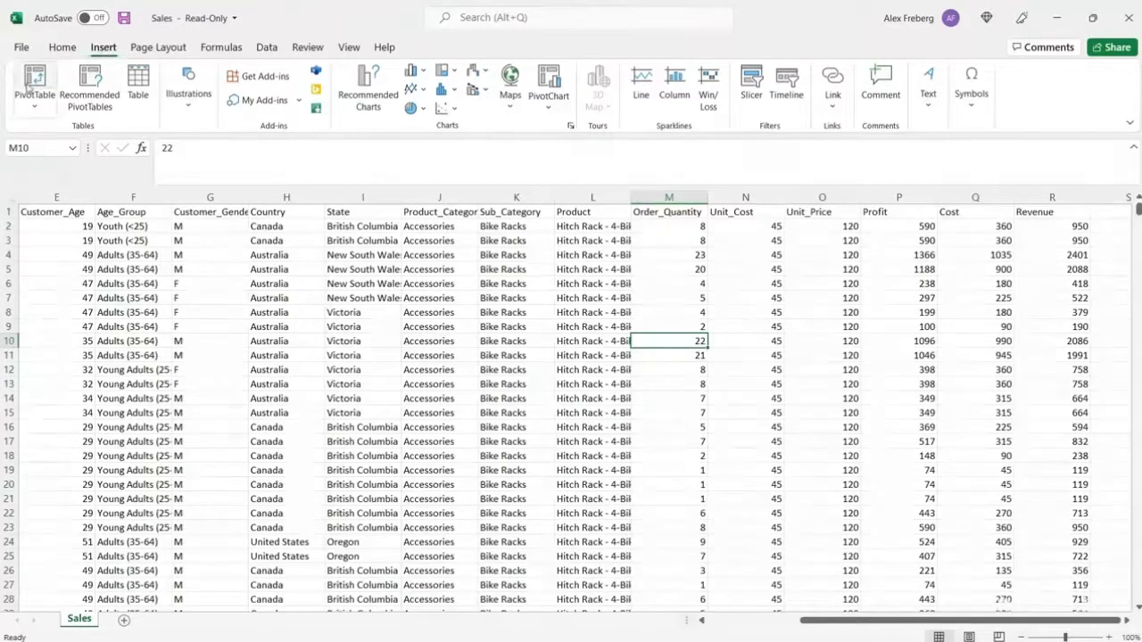
pyautogui.click(92, 87)
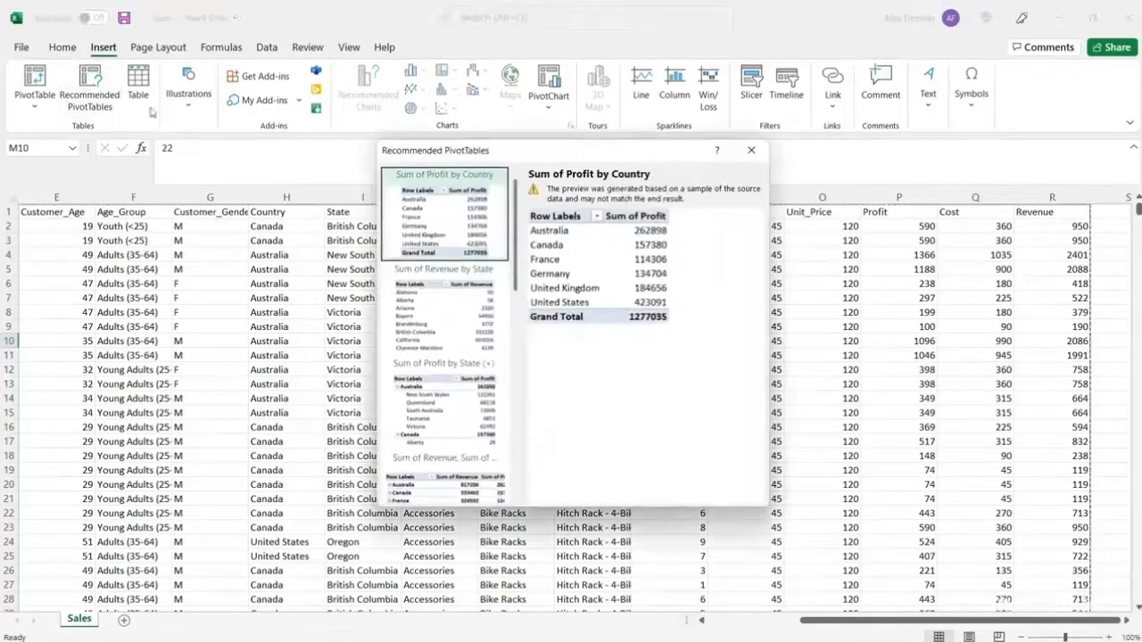
pyautogui.scroll(-3, 495, 246)
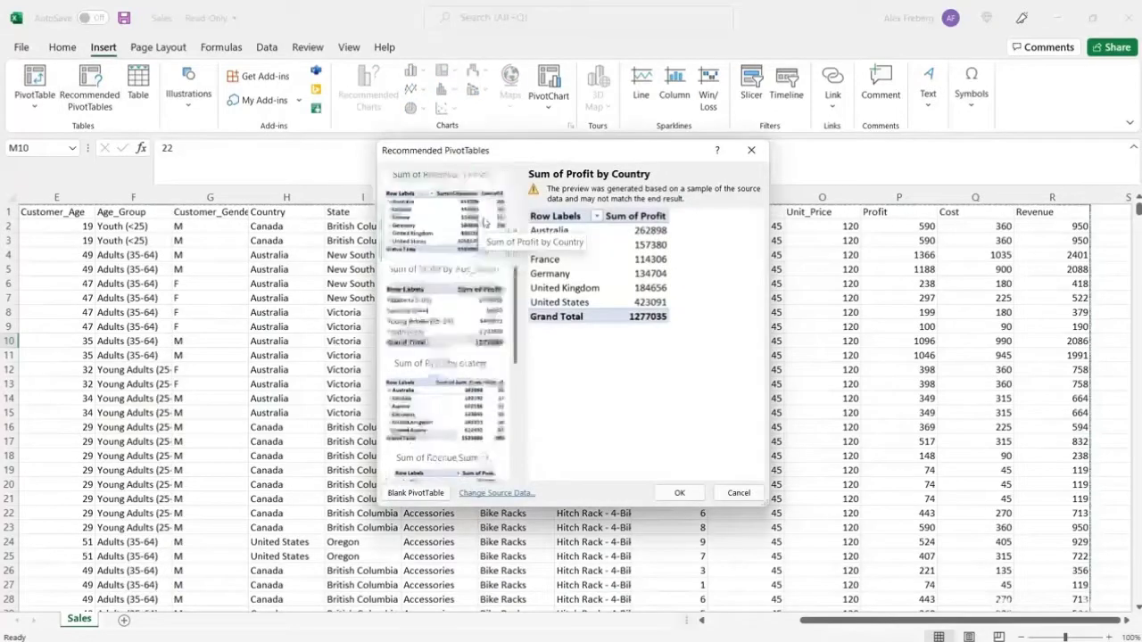
pyautogui.scroll(-3, 516, 284)
pyautogui.scroll(5, 516, 269)
pyautogui.moveTo(515, 270); pyautogui.dragTo(514, 342)
pyautogui.click(482, 342)
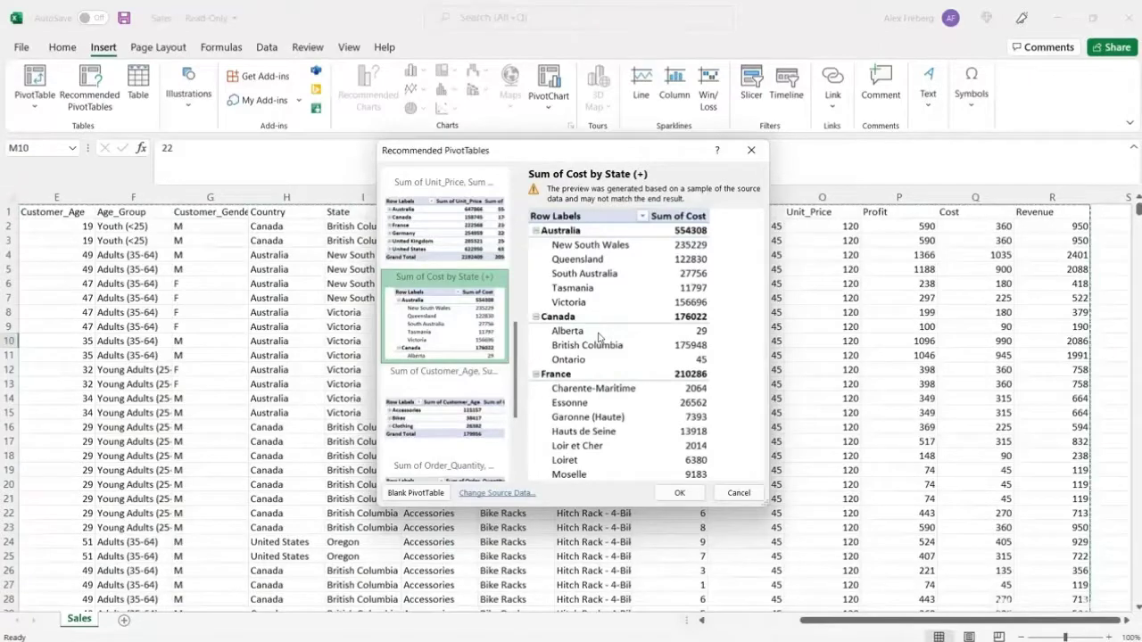
pyautogui.click(735, 492)
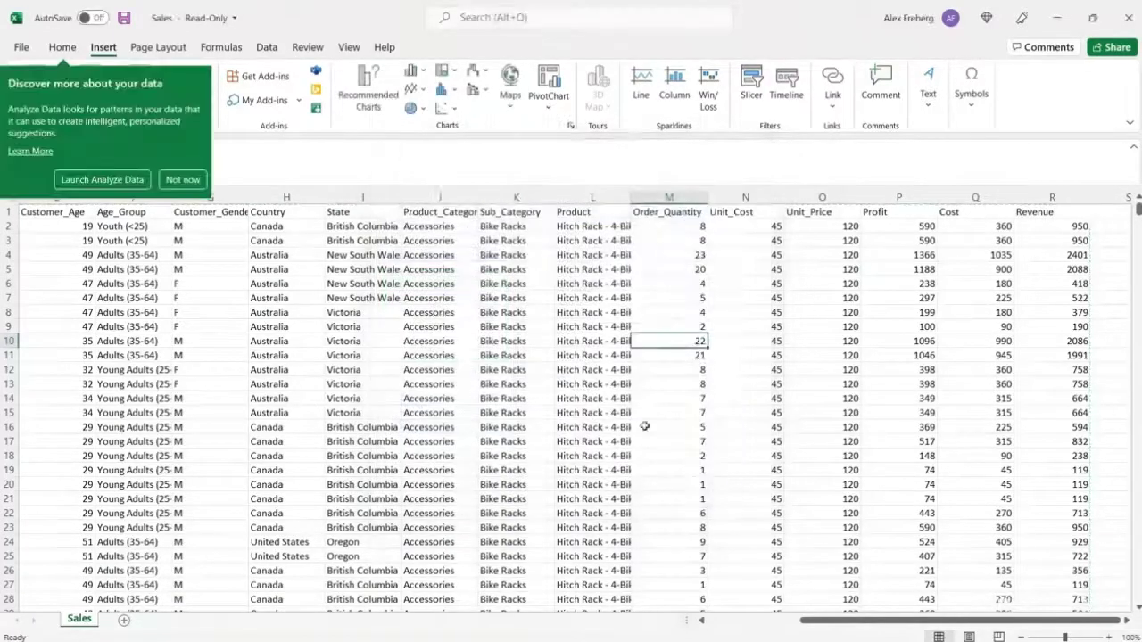
# Step: Insert a PivotTable from Sales!$A$1:$R$113037 on a new worksheet
pyautogui.click(189, 180)
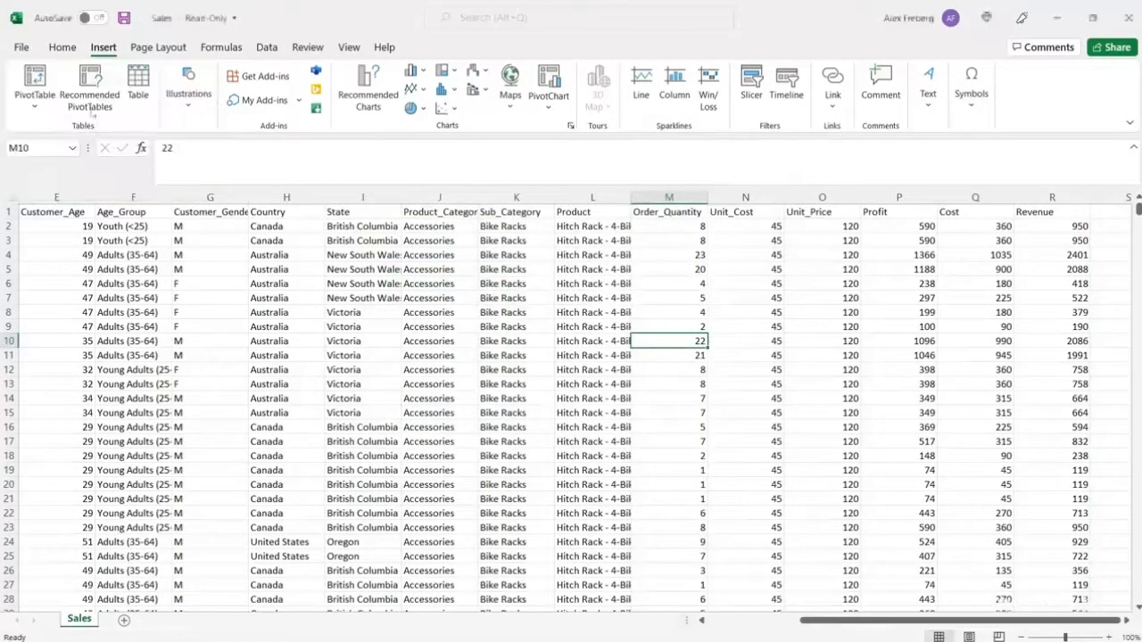
pyautogui.click(34, 80)
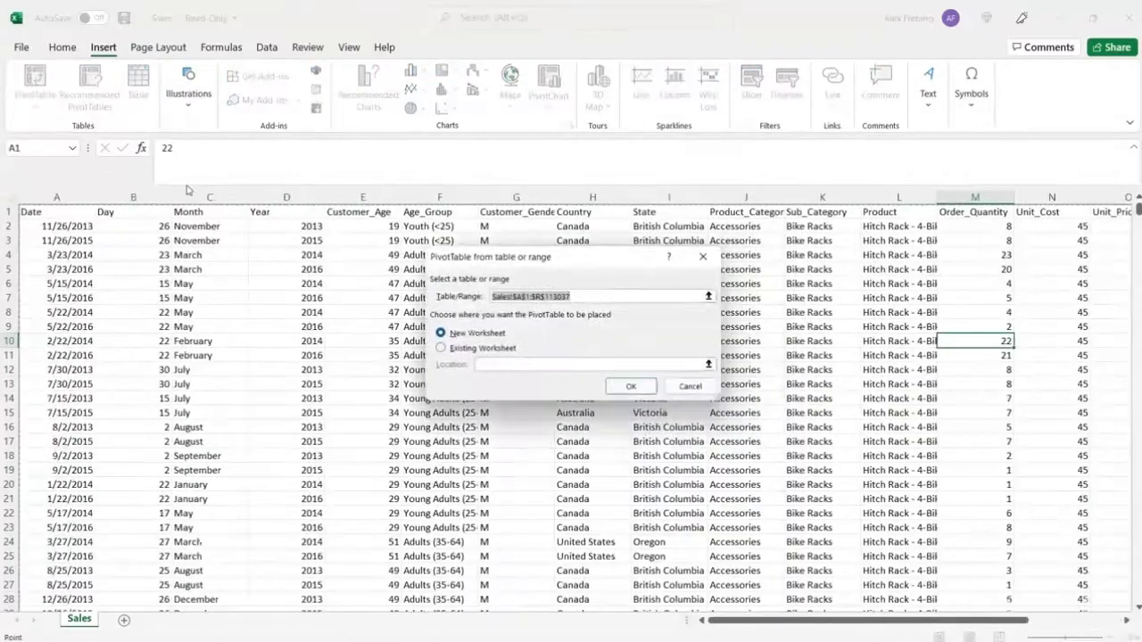
pyautogui.hscroll(6, 178, 242)
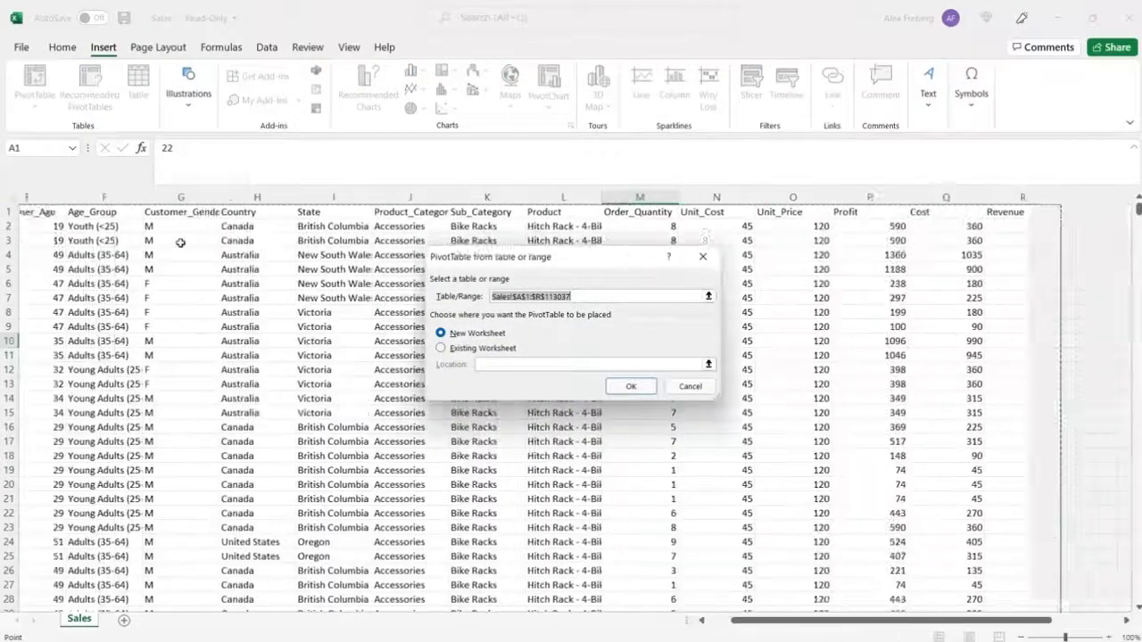
pyautogui.hscroll(-6, 283, 267)
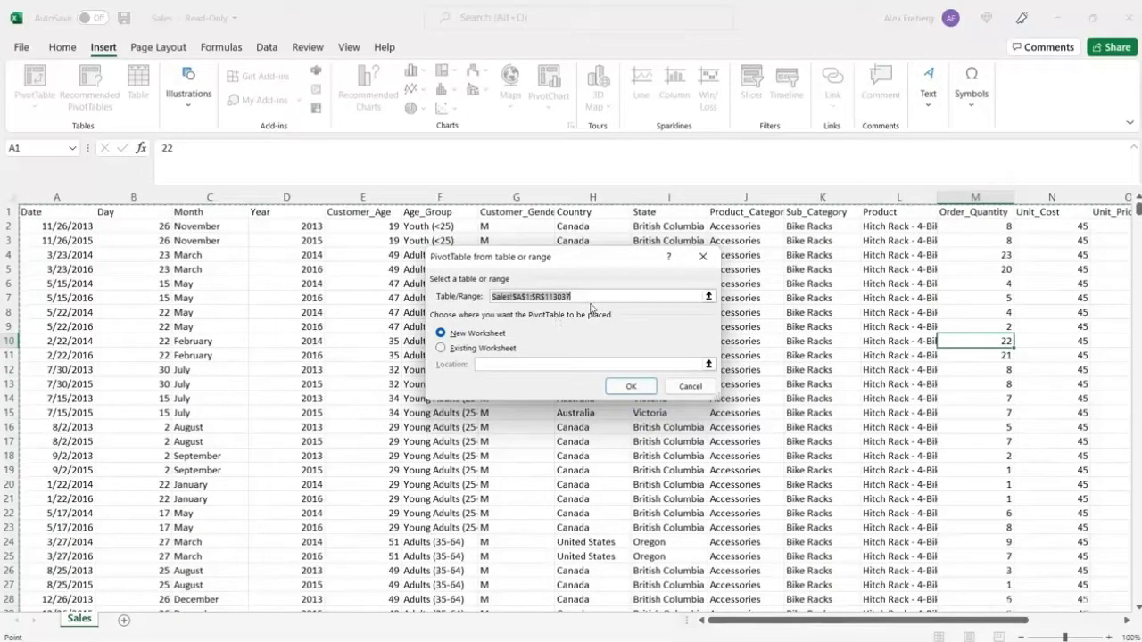
pyautogui.press('BackSpace')
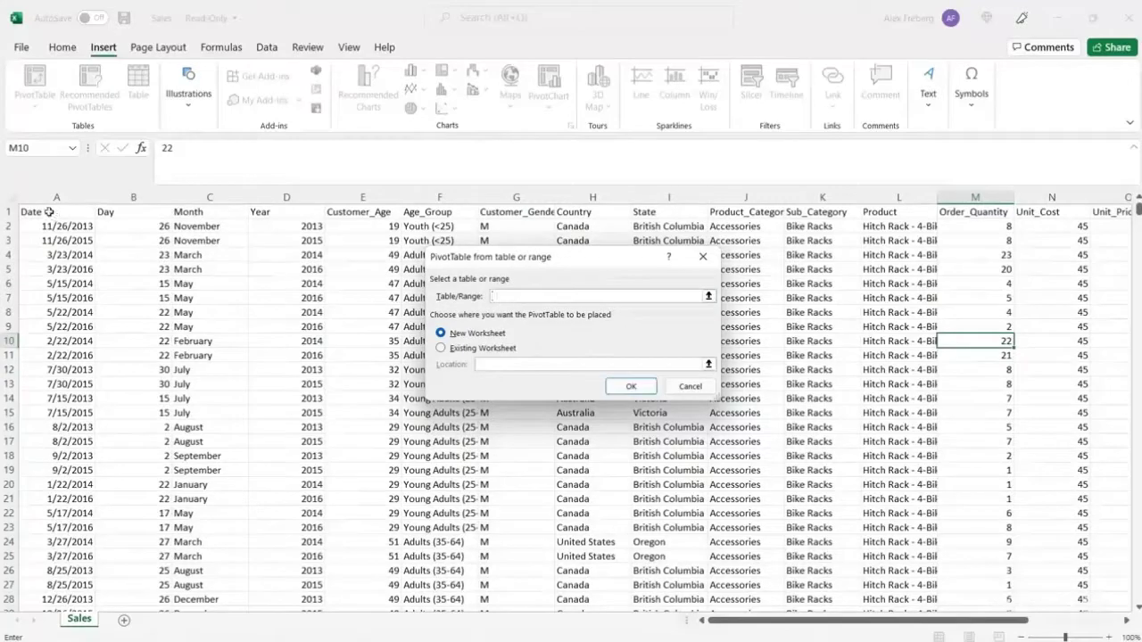
pyautogui.click(49, 211)
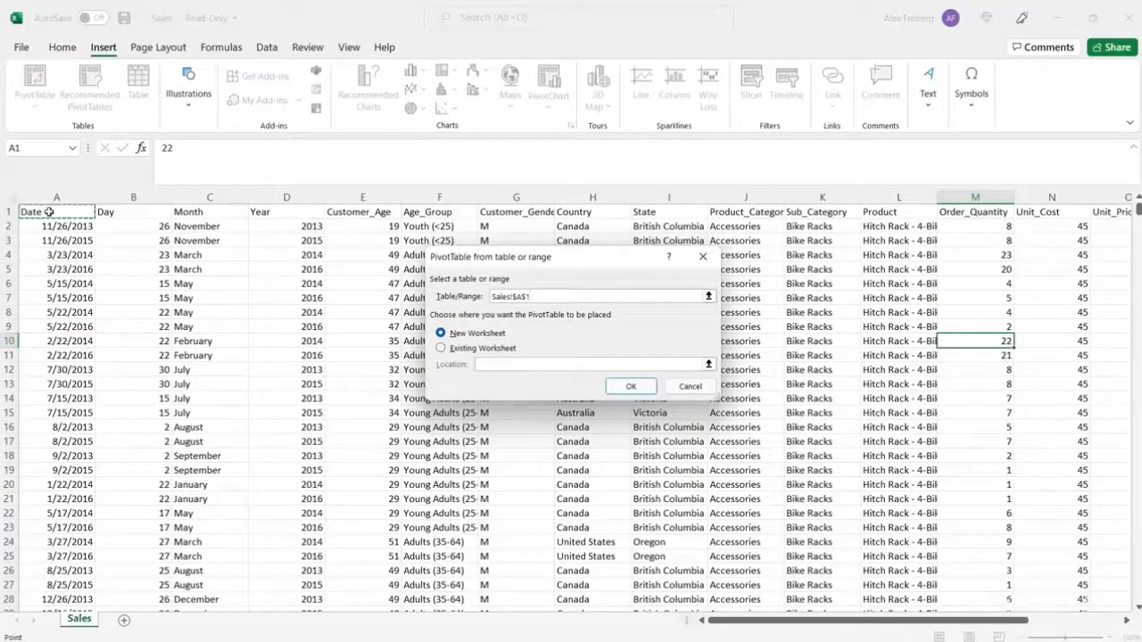
pyautogui.hotkey('ctrl', 'shift', 'Right')
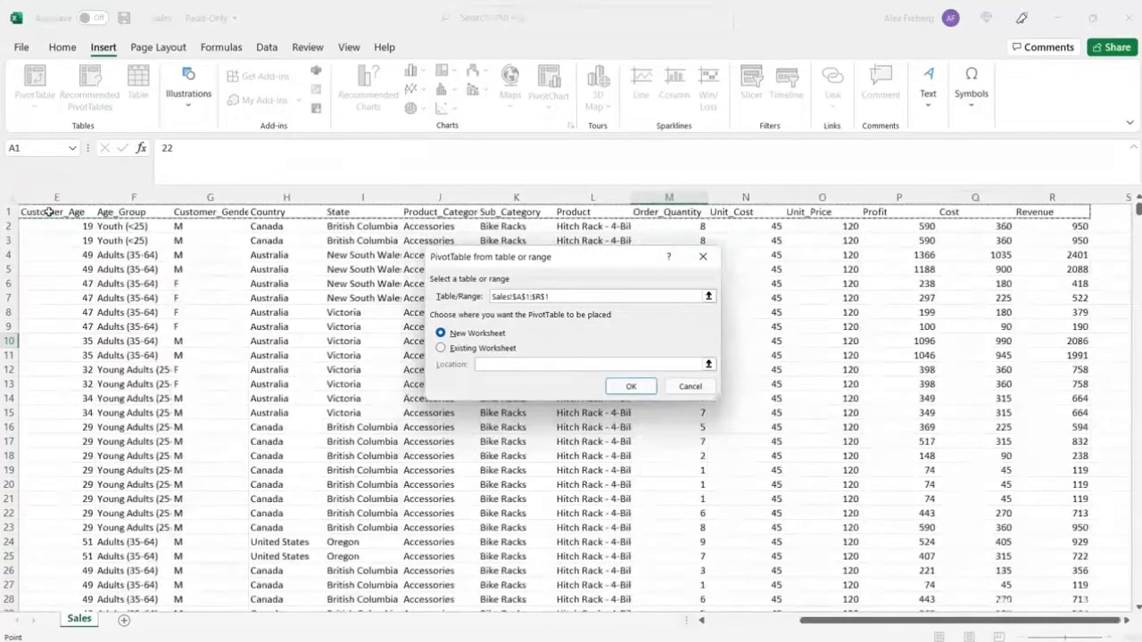
pyautogui.hotkey('ctrl', 'shift', 'Down')
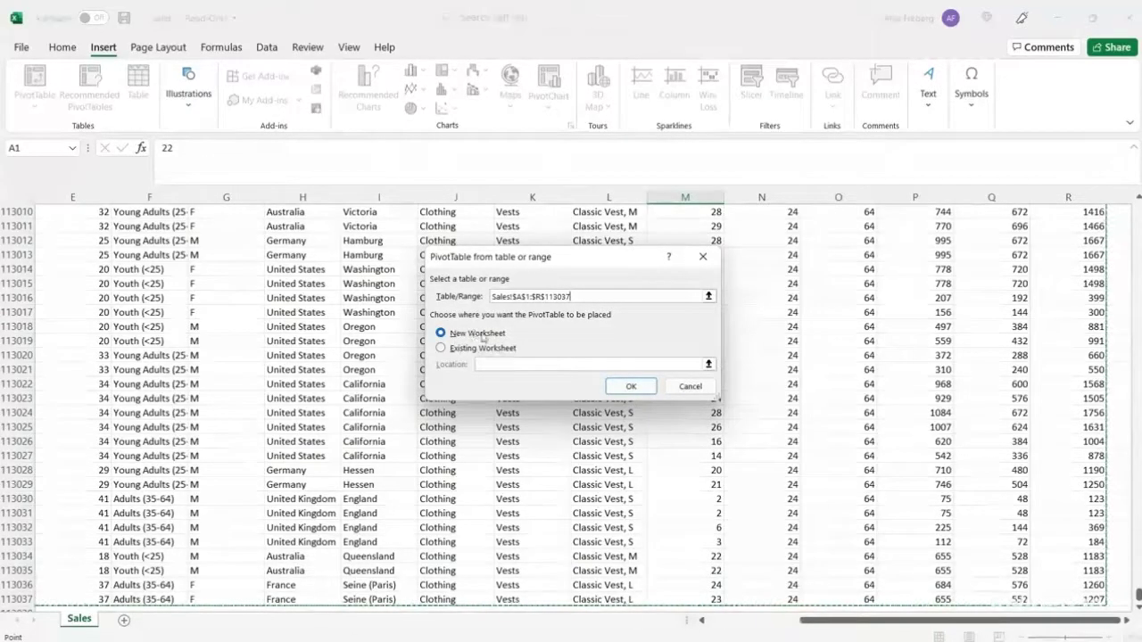
pyautogui.click(629, 385)
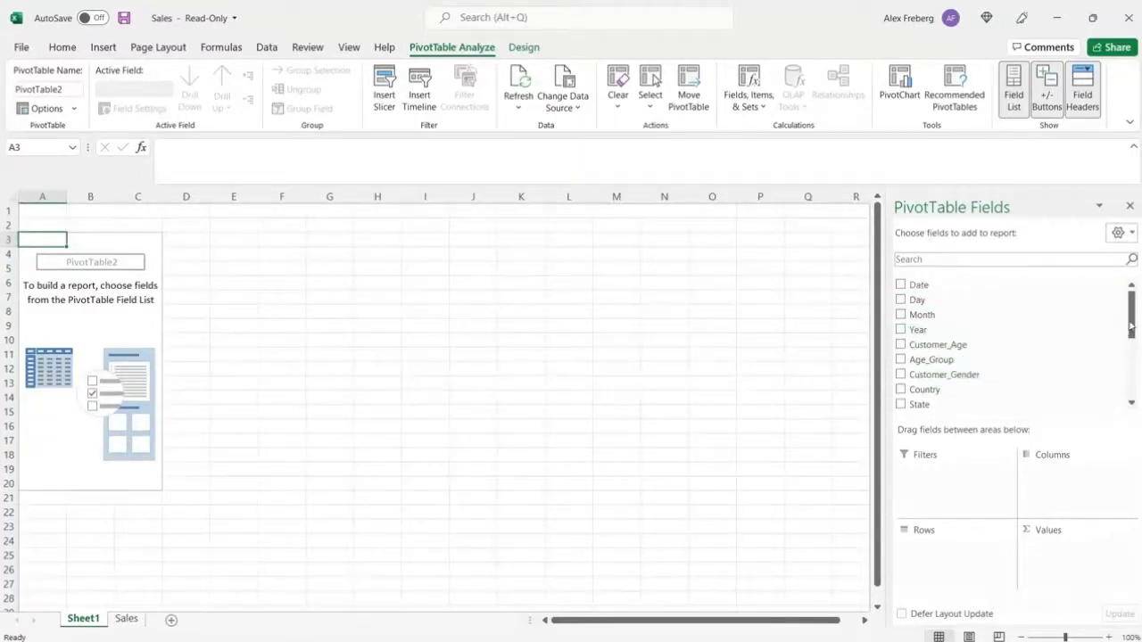
pyautogui.scroll(-4, 1131, 324)
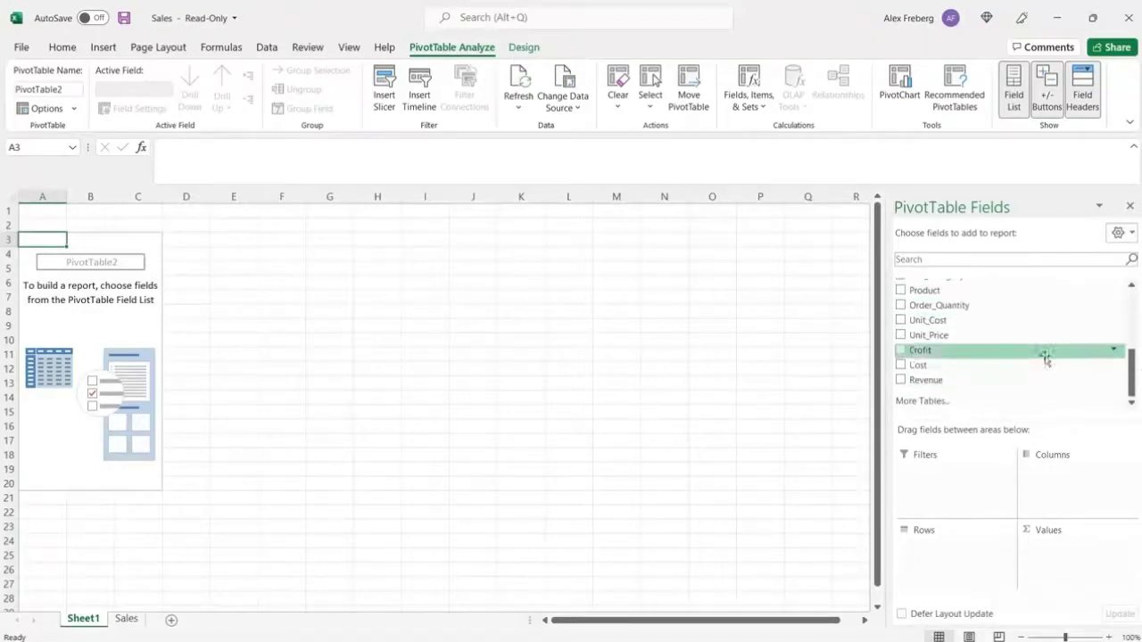
pyautogui.scroll(4, 1133, 380)
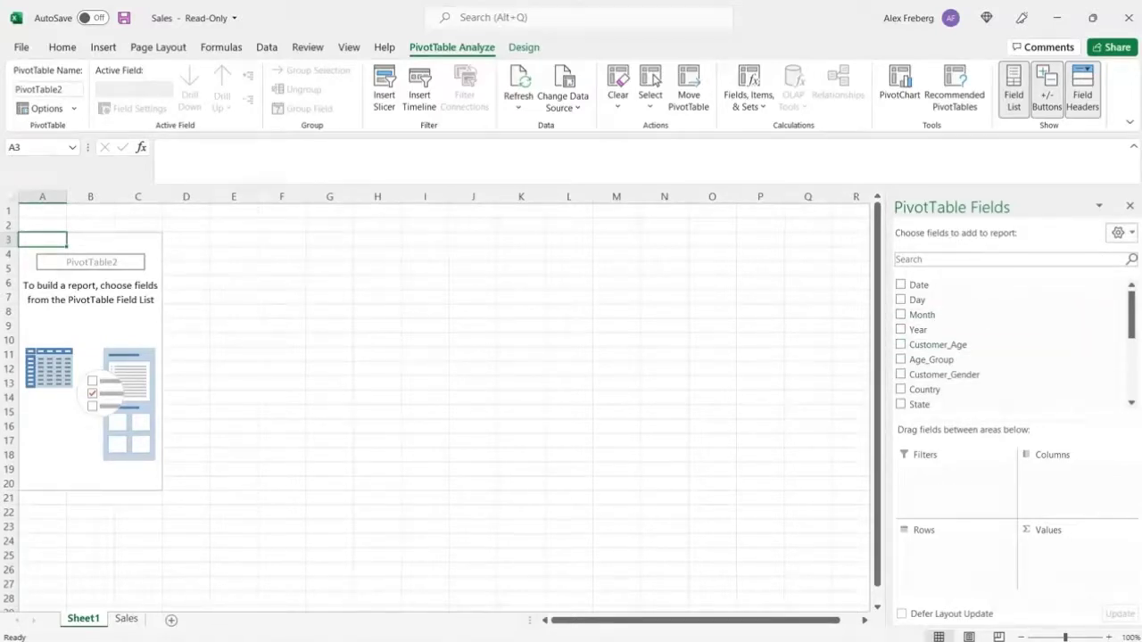
pyautogui.moveTo(1135, 319); pyautogui.dragTo(1135, 379)
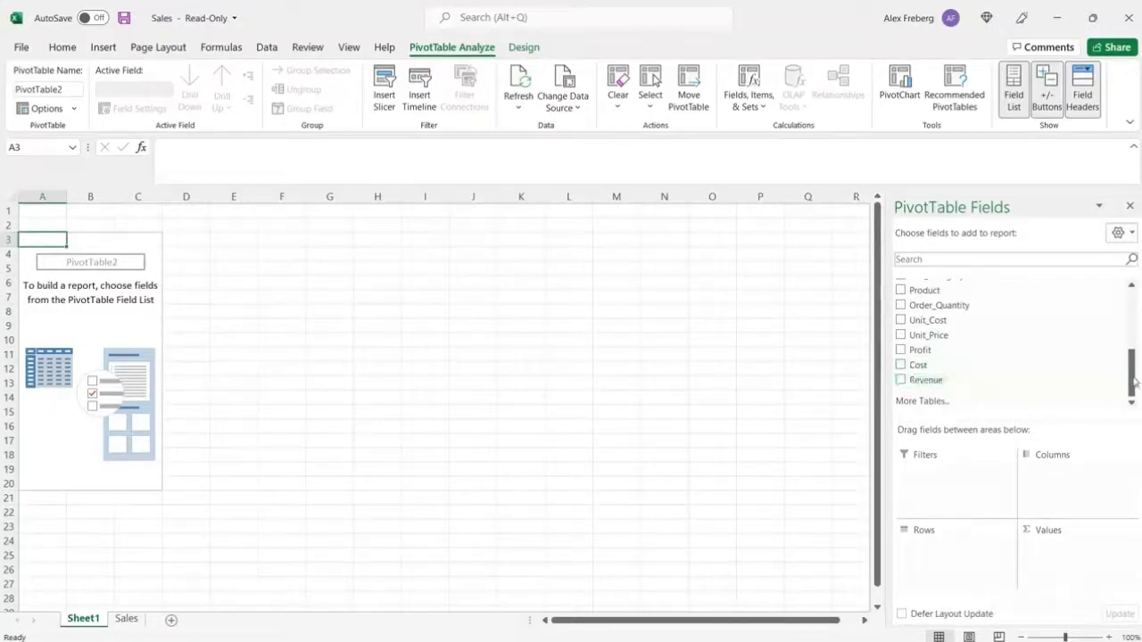
# Step: Add Country to the PivotTable rows, listing Australia through United States, and zoom in slightly
pyautogui.moveTo(1137, 383); pyautogui.dragTo(1135, 355)
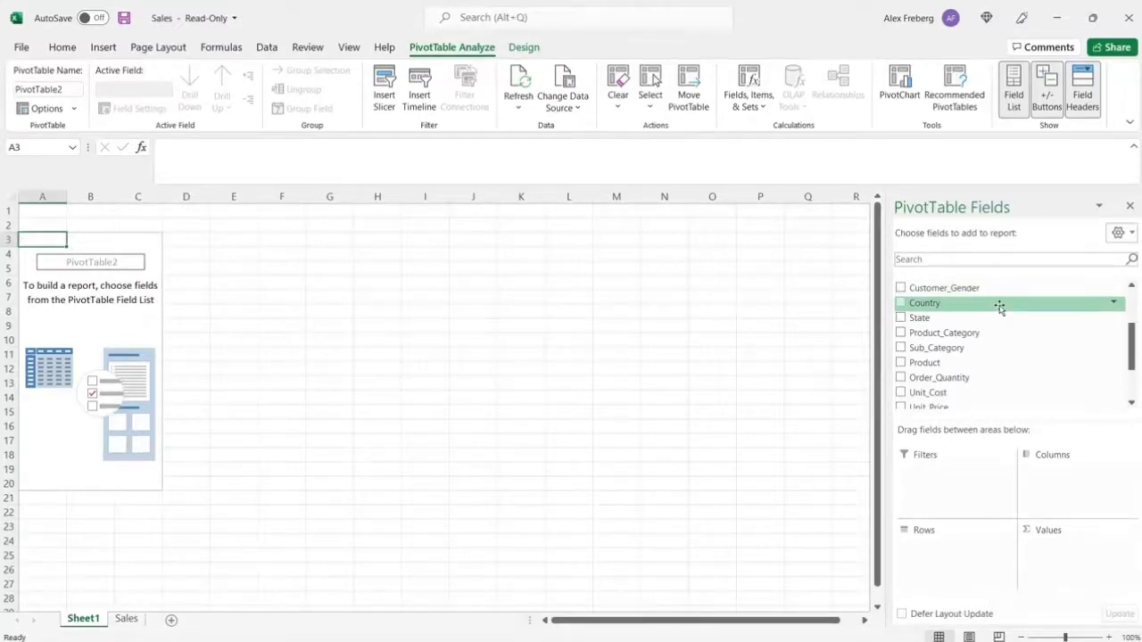
pyautogui.moveTo(1000, 307); pyautogui.dragTo(961, 554)
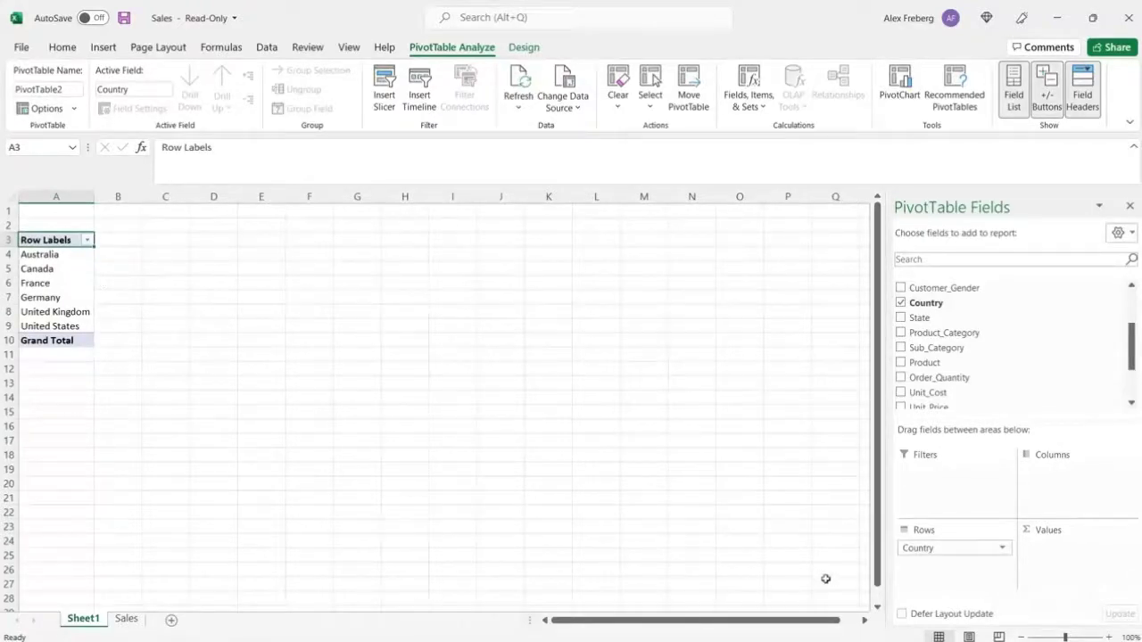
pyautogui.click(1107, 637)
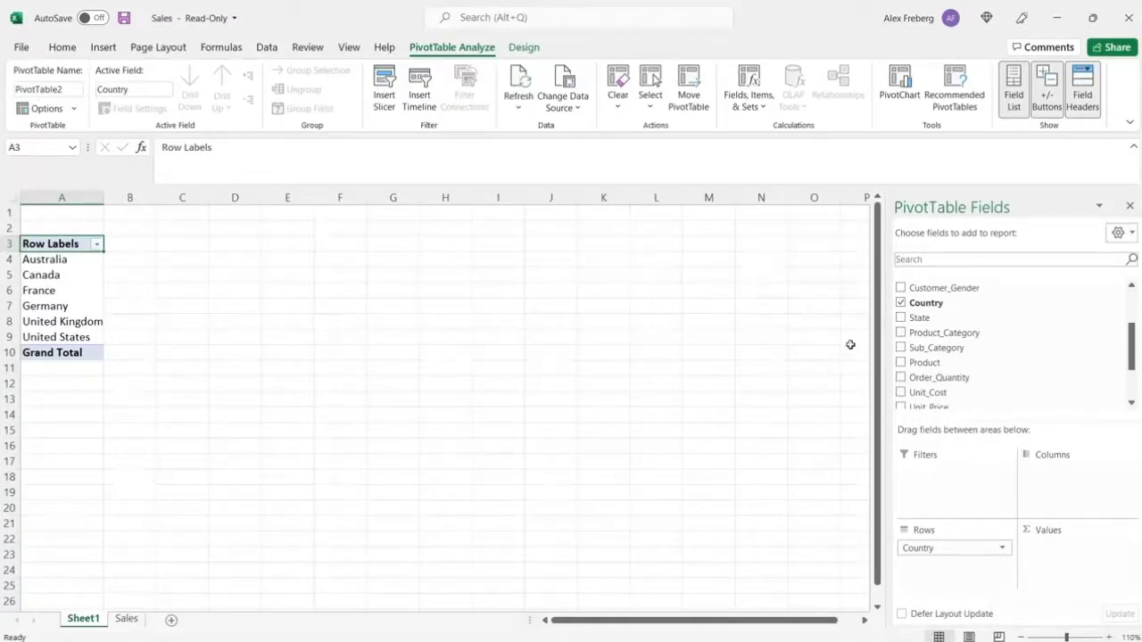
pyautogui.moveTo(81, 259); pyautogui.dragTo(108, 321)
pyautogui.click(144, 319)
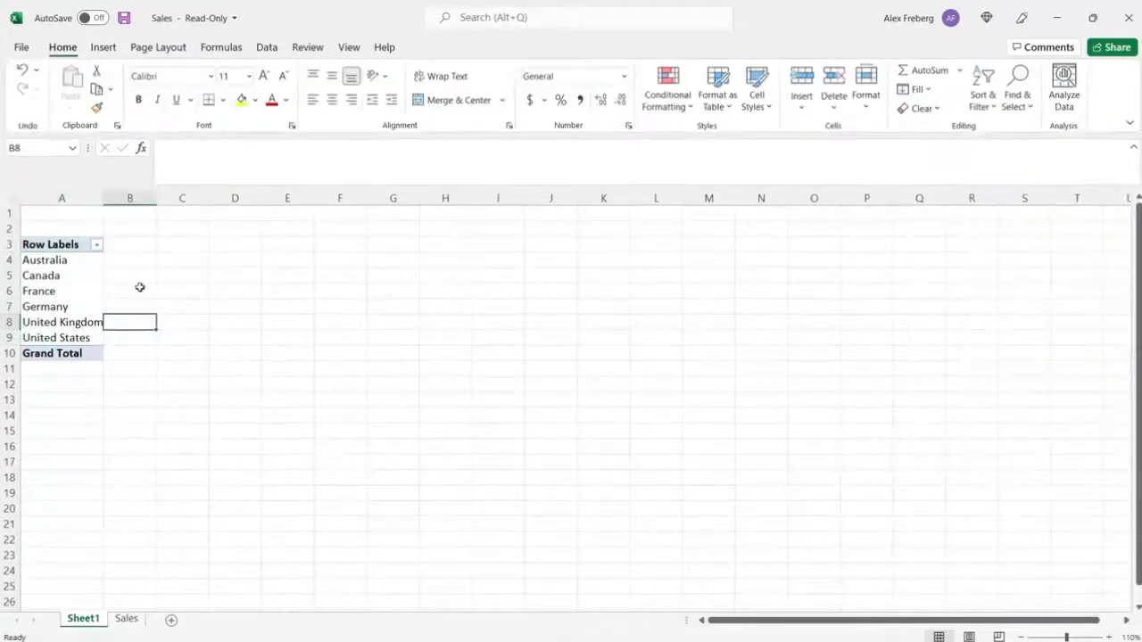
pyautogui.click(82, 278)
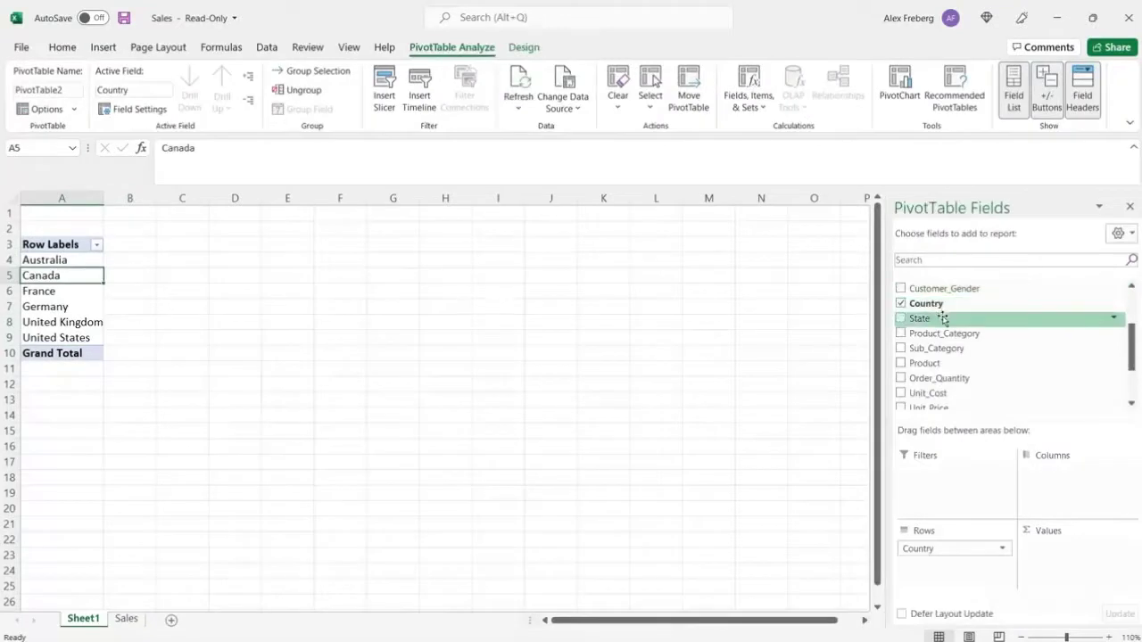
# Step: Add State to Rows beneath Country so each country lists its states
pyautogui.moveTo(943, 319); pyautogui.dragTo(942, 563)
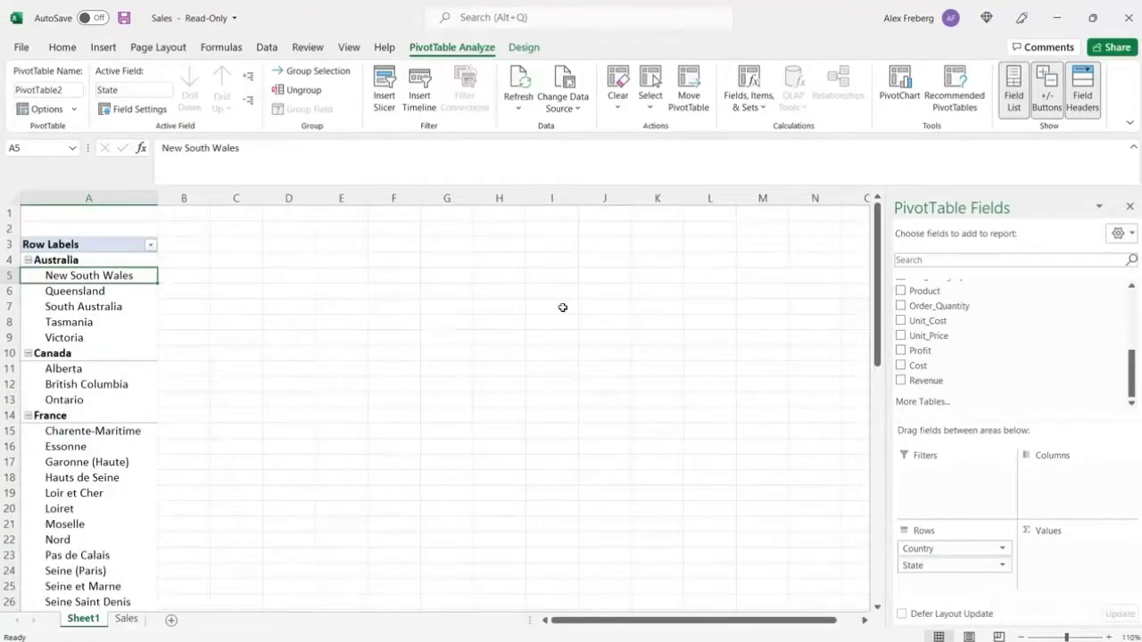
pyautogui.moveTo(879, 270); pyautogui.dragTo(879, 230)
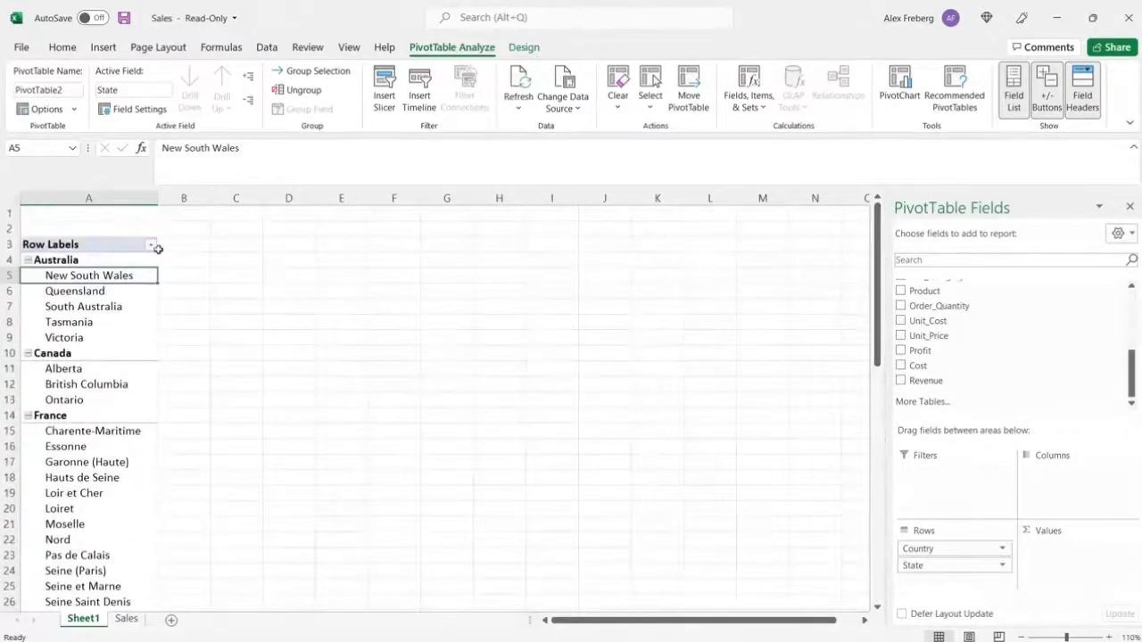
# Step: Collapse the entire Country field, then expand and re-collapse Australia to check its states
pyautogui.rightClick(97, 259)
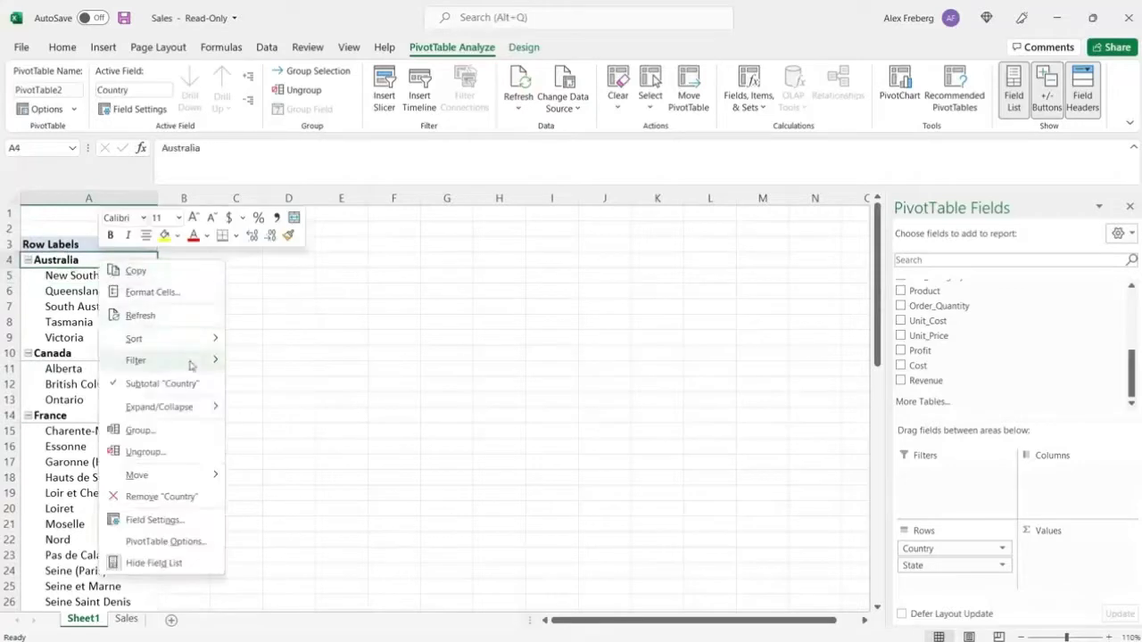
pyautogui.moveTo(198, 419)
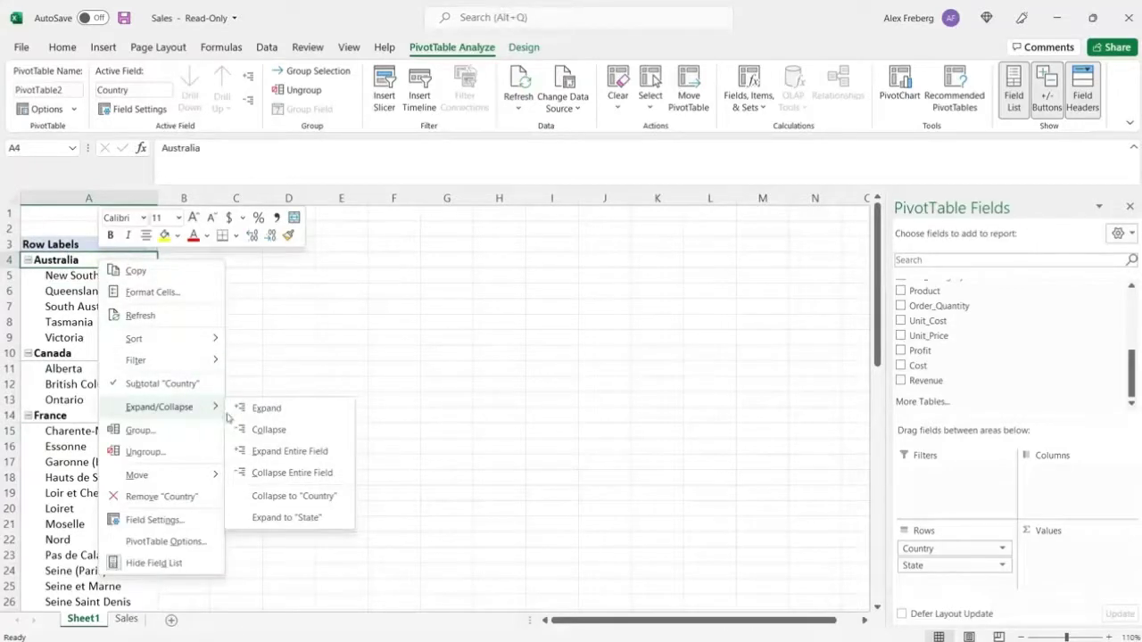
pyautogui.click(293, 473)
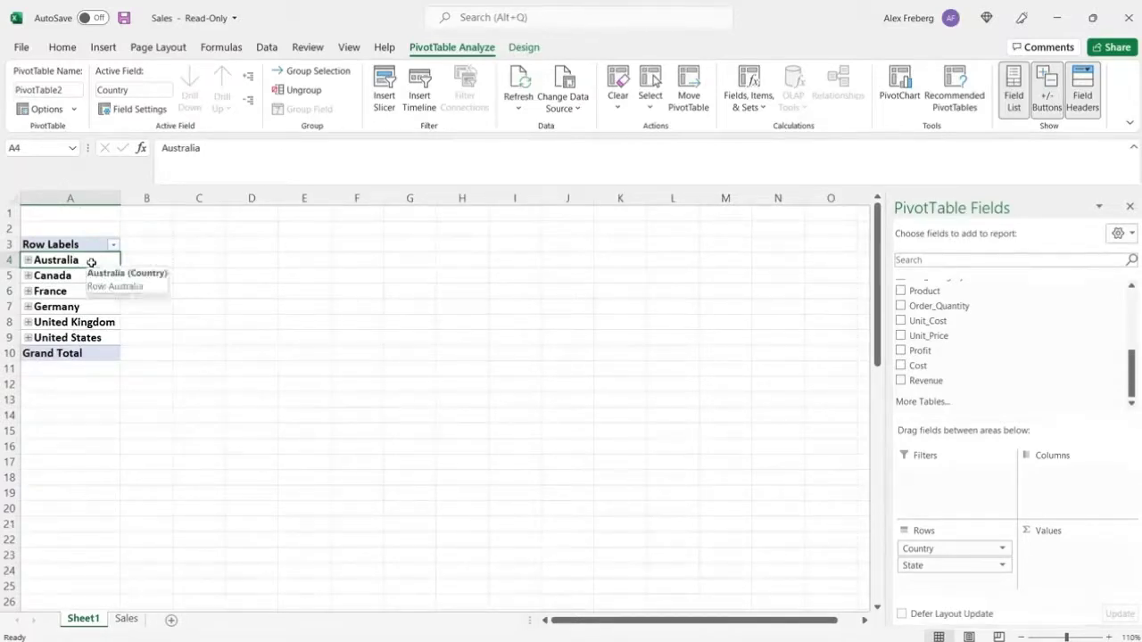
pyautogui.click(27, 260)
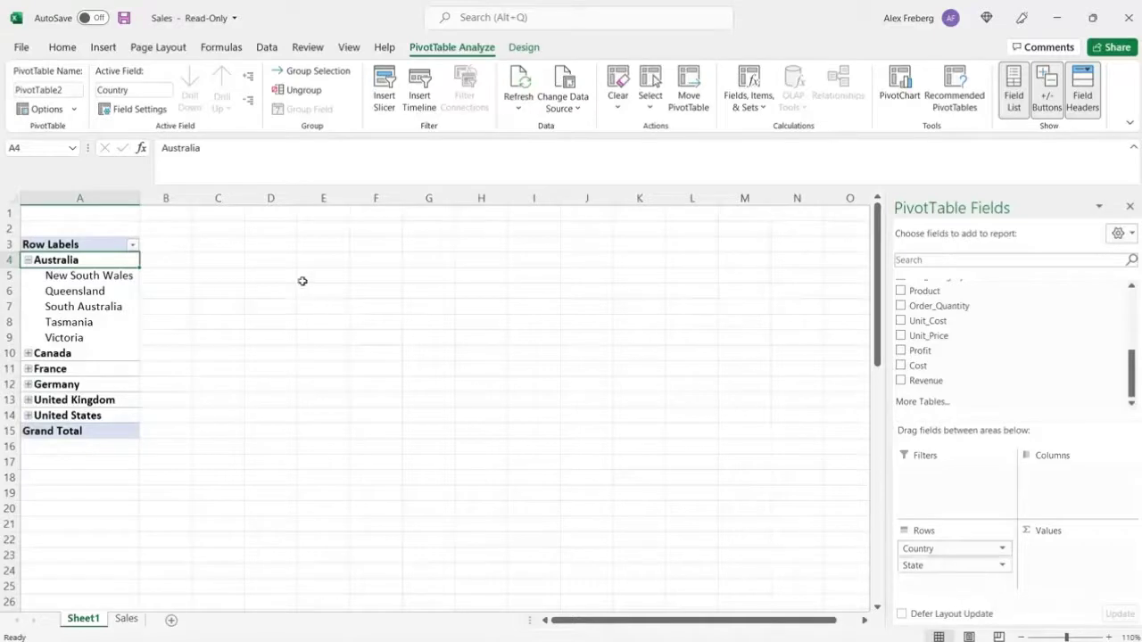
pyautogui.moveTo(105, 278); pyautogui.dragTo(105, 340)
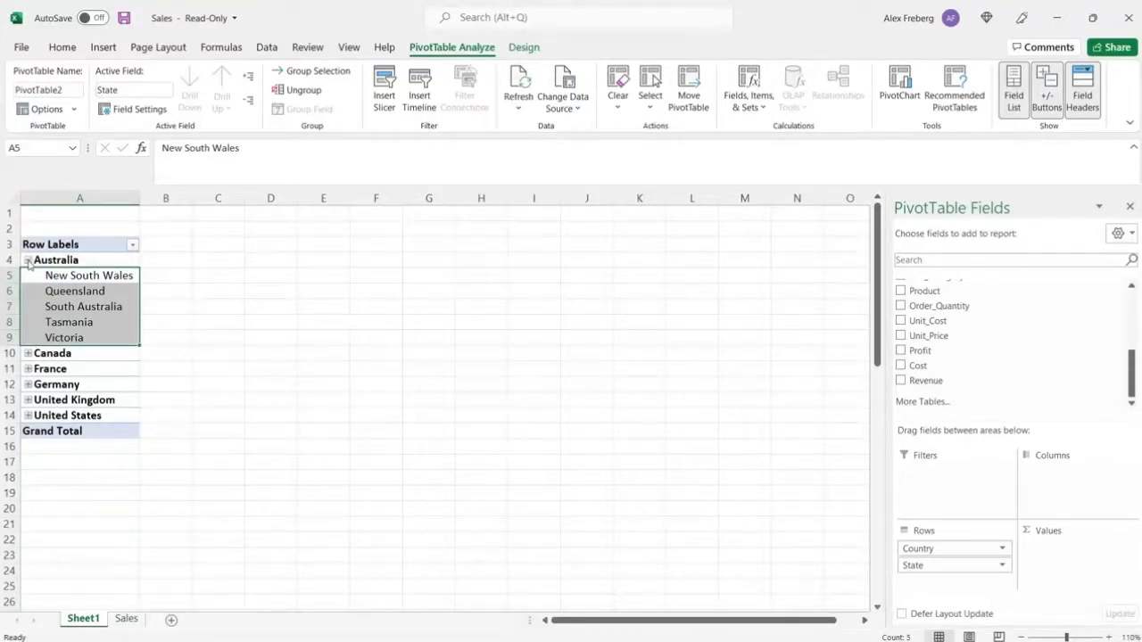
pyautogui.click(27, 261)
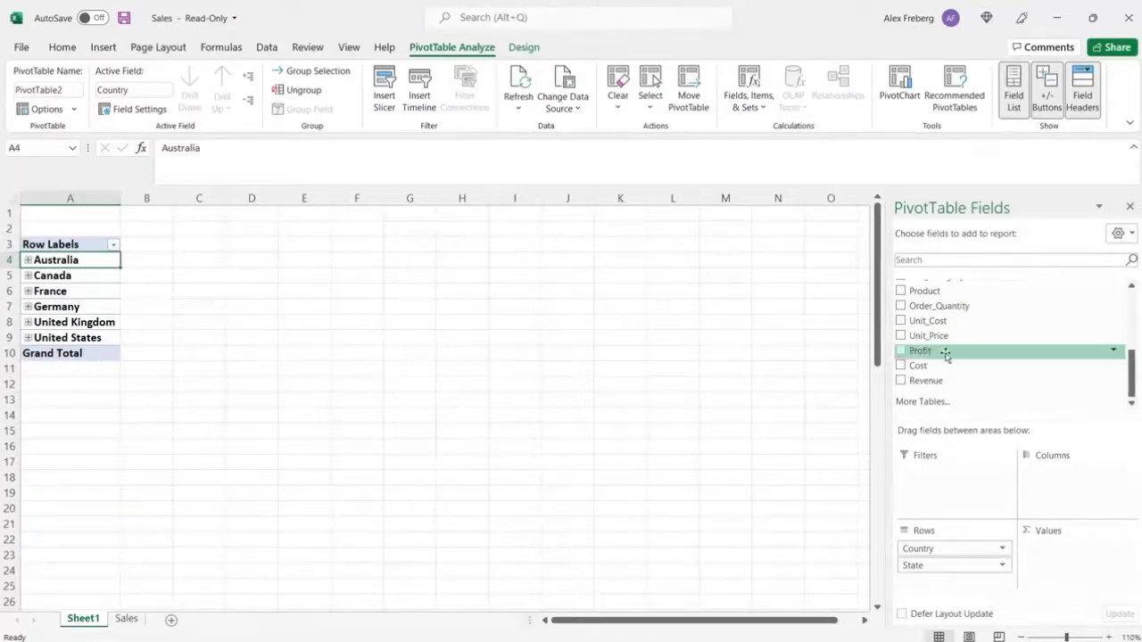
# Step: Add Sum of Revenue to the values and inspect Australia's state revenue figures
pyautogui.moveTo(951, 380); pyautogui.dragTo(1064, 550)
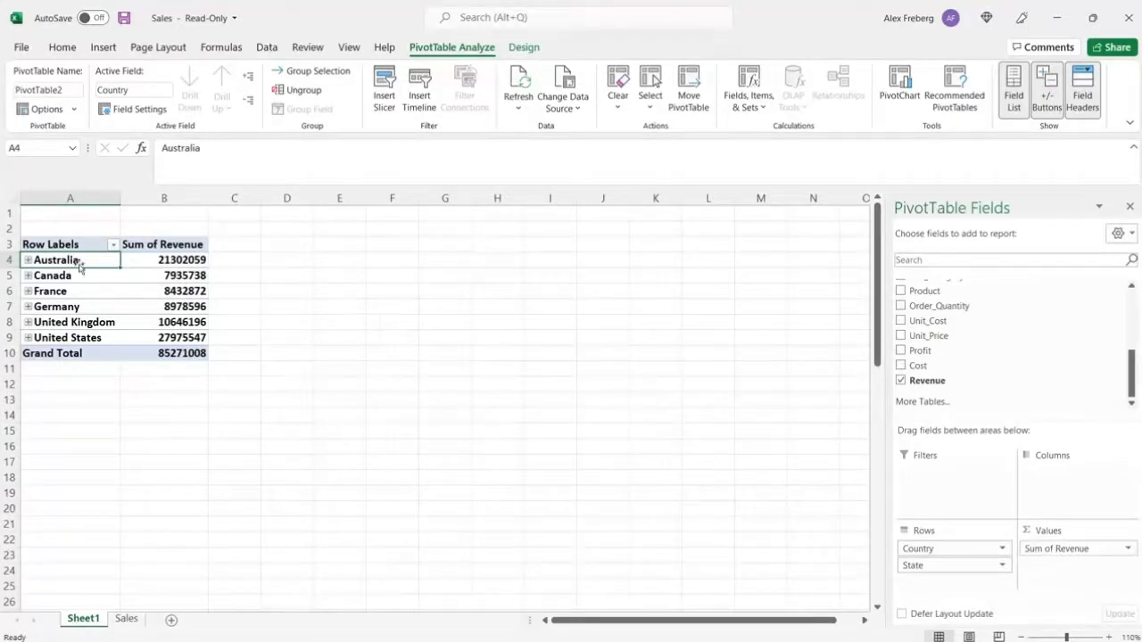
pyautogui.click(29, 259)
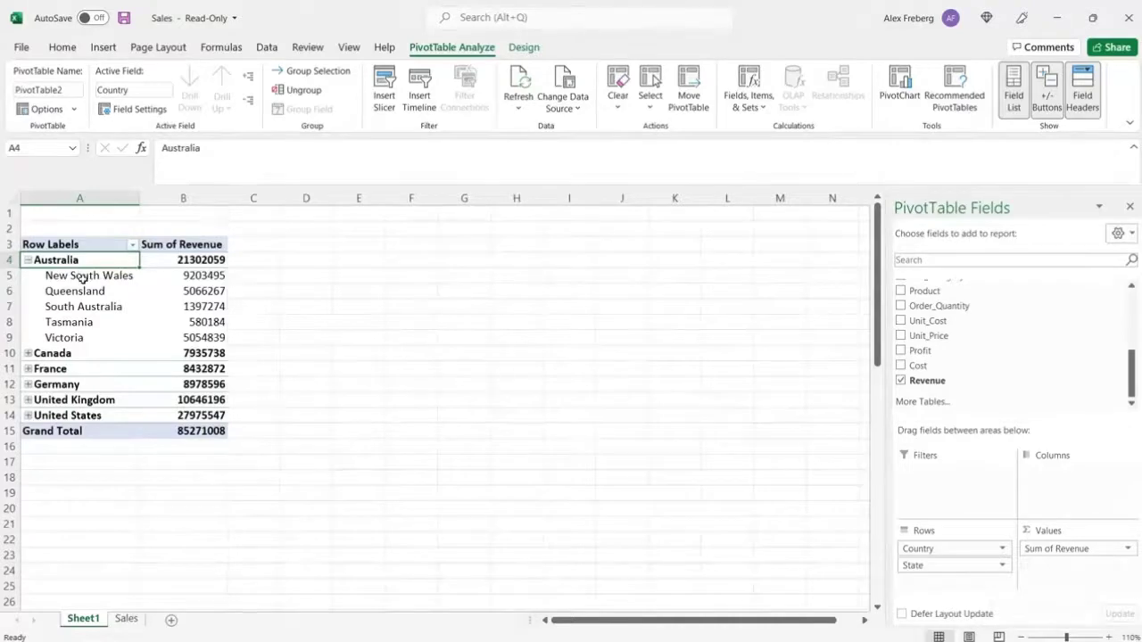
pyautogui.click(183, 278)
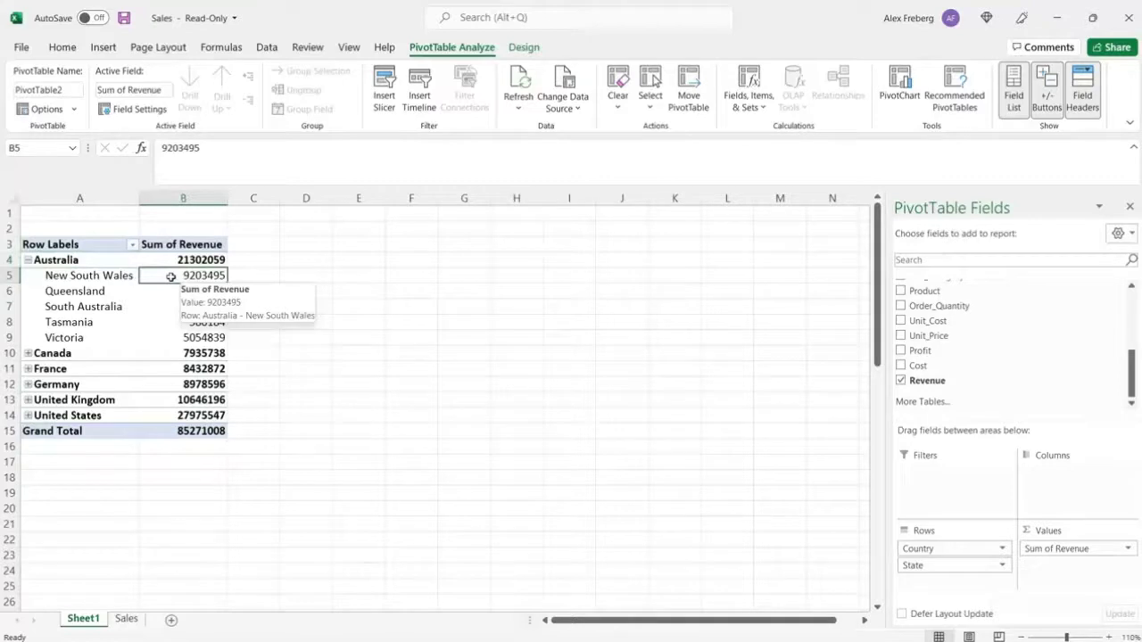
pyautogui.click(102, 292)
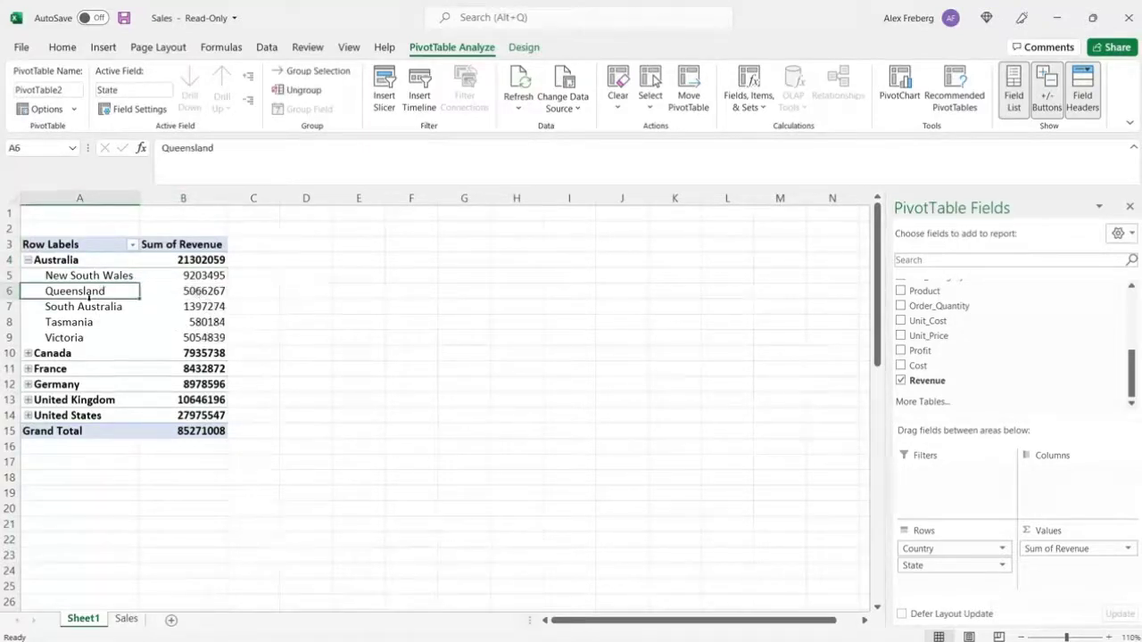
pyautogui.click(90, 304)
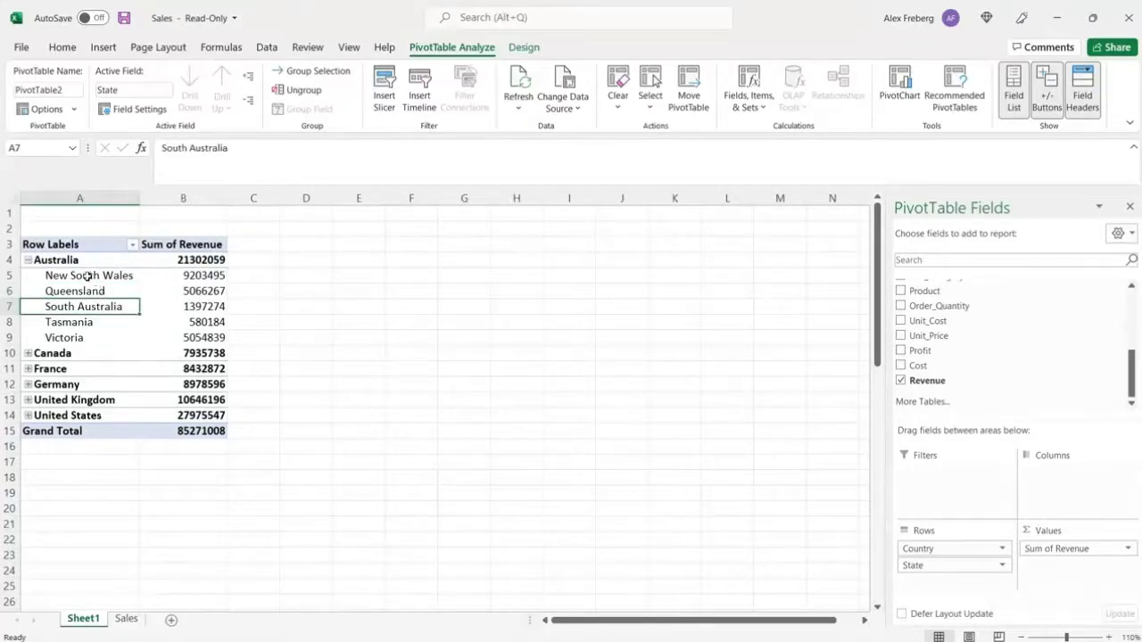
pyautogui.click(28, 259)
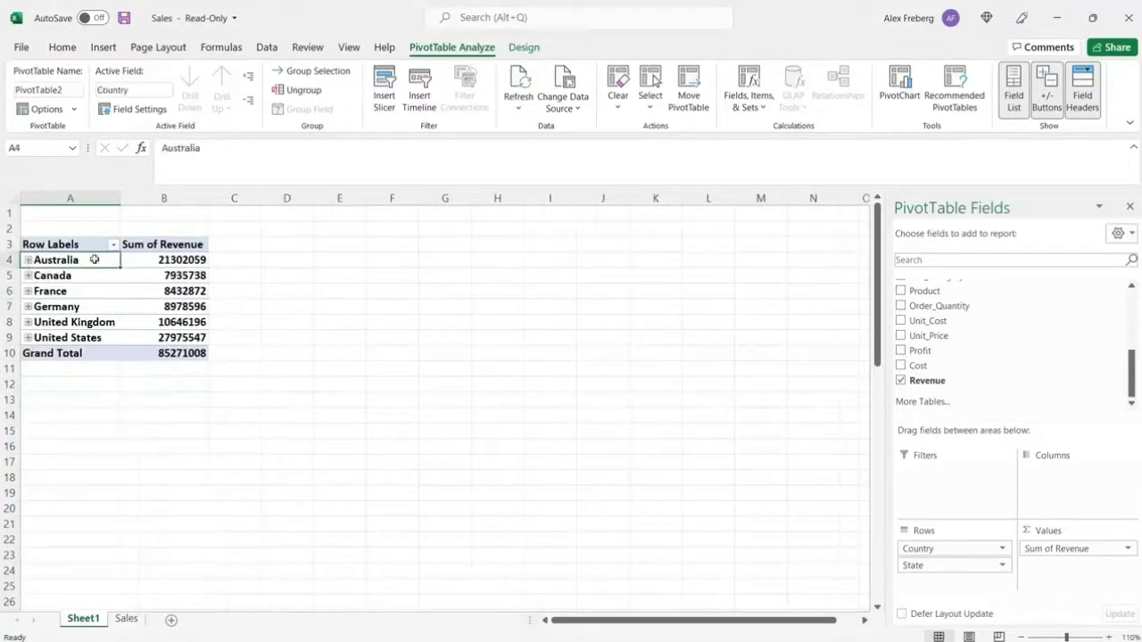
# Step: Step through Australia's five states, New South Wales to Victoria, then collapse it
pyautogui.click(28, 260)
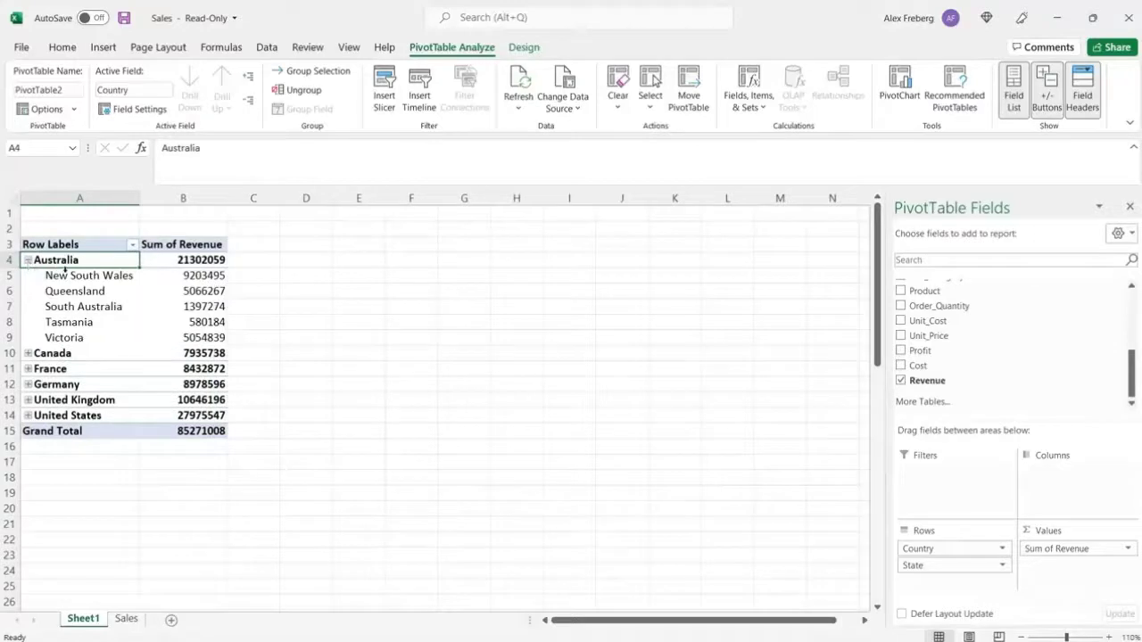
pyautogui.click(66, 276)
pyautogui.click(71, 291)
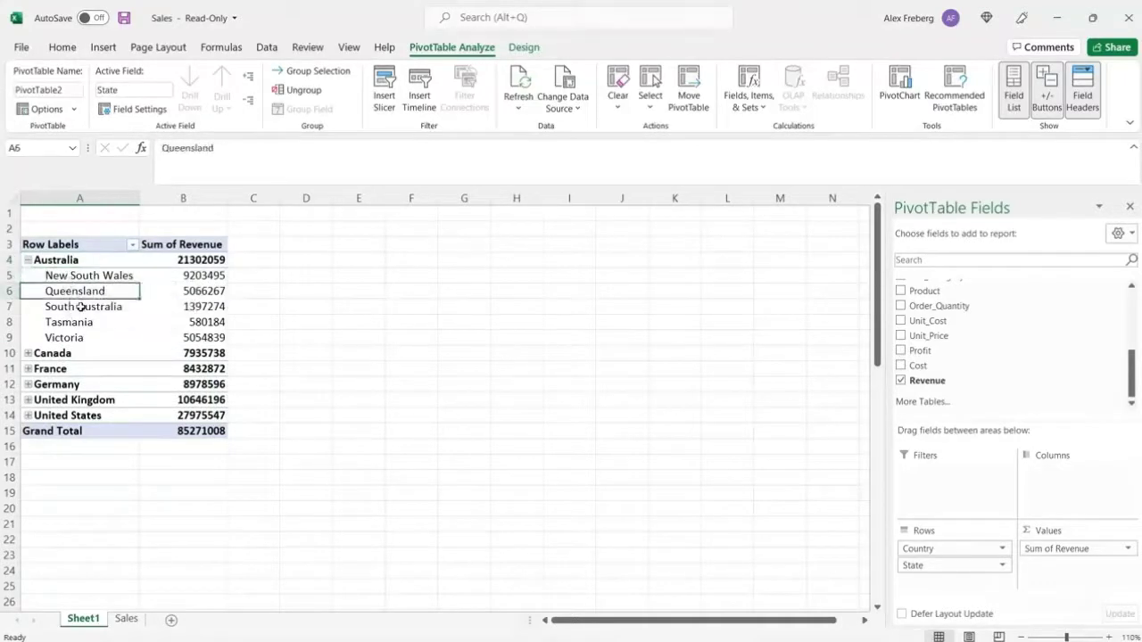
pyautogui.click(81, 306)
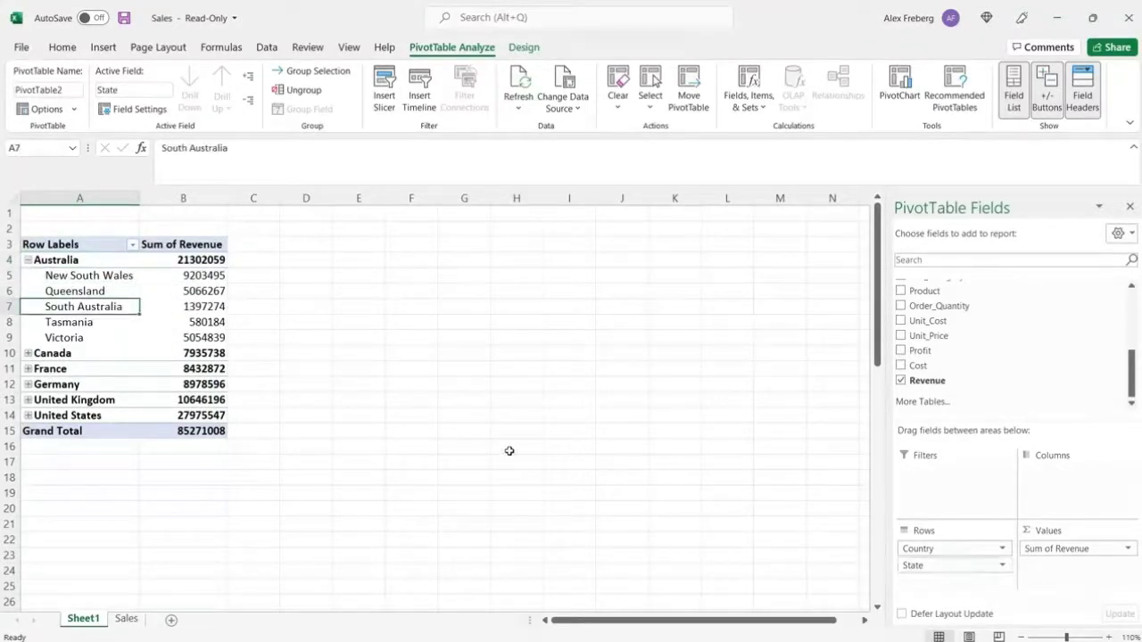
pyautogui.click(105, 321)
pyautogui.click(96, 339)
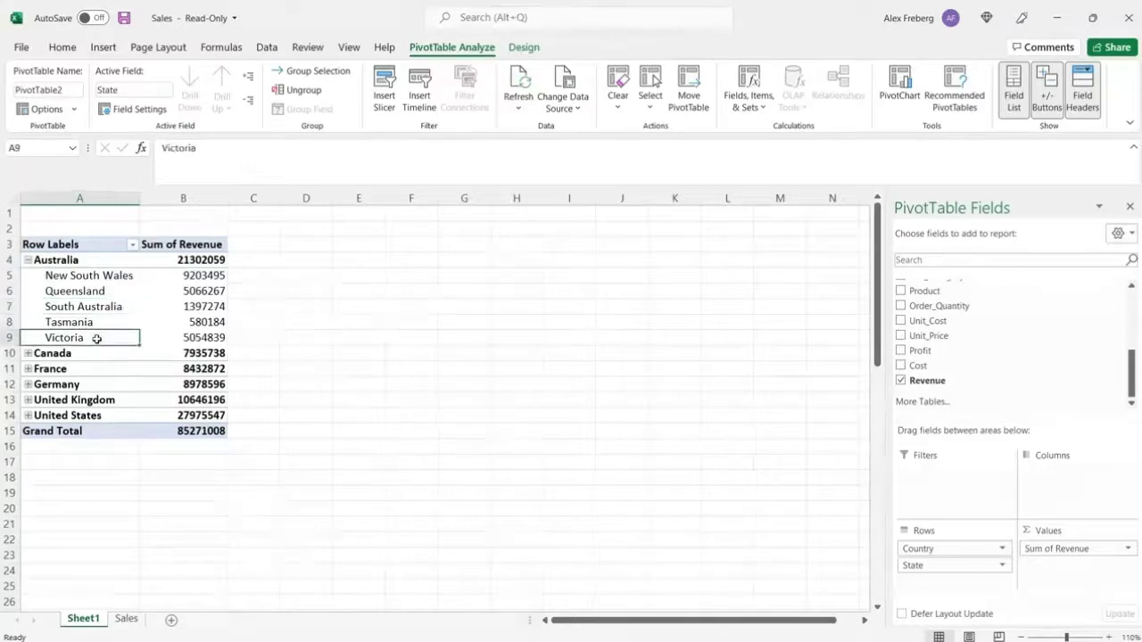
pyautogui.click(28, 260)
# Step: Expand and collapse Canada and France, then select Australia's revenue total
pyautogui.click(28, 276)
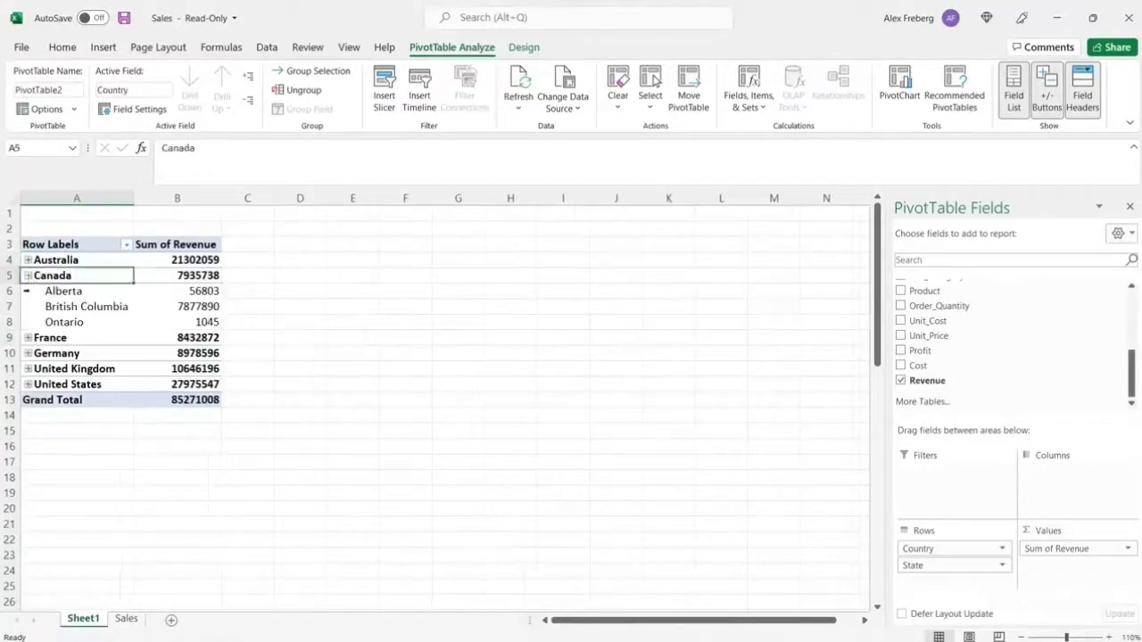
pyautogui.click(28, 338)
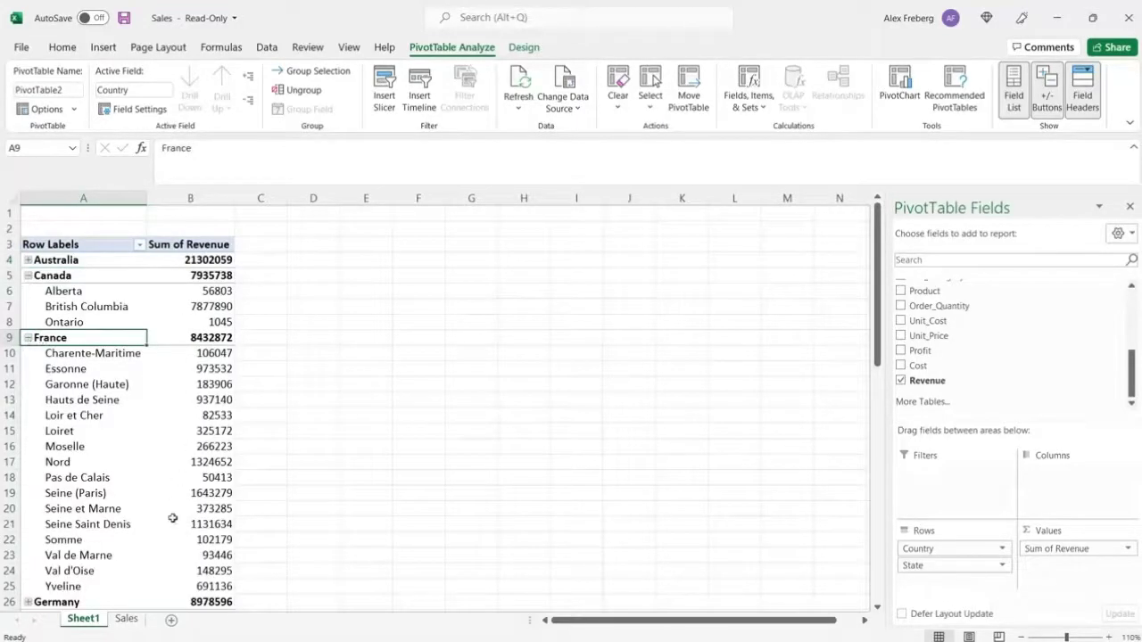
pyautogui.click(28, 338)
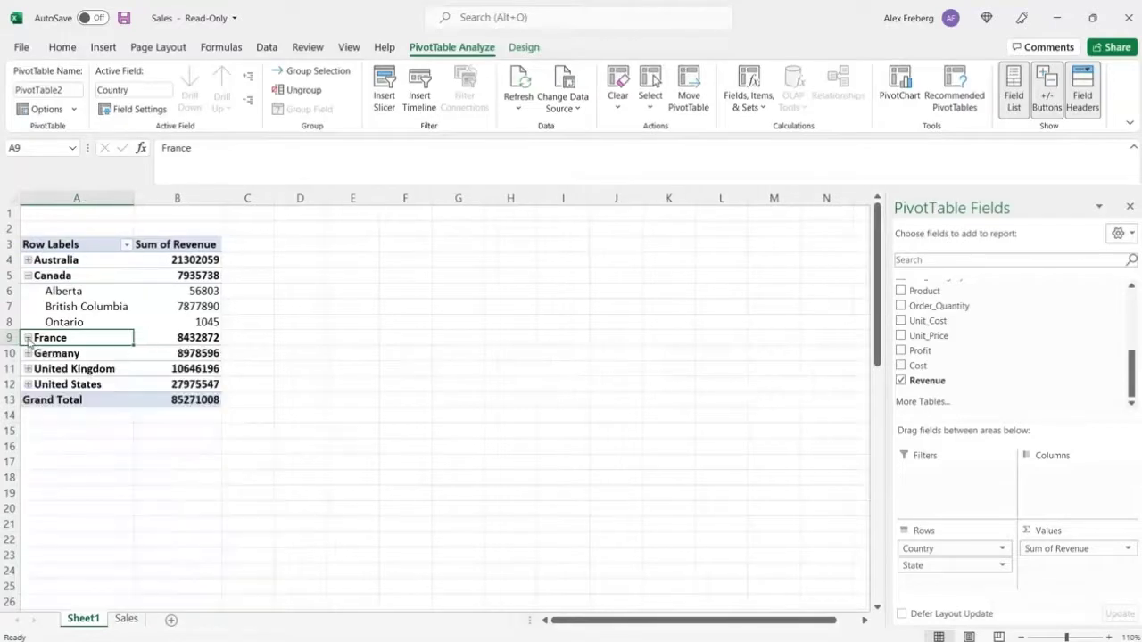
pyautogui.click(28, 276)
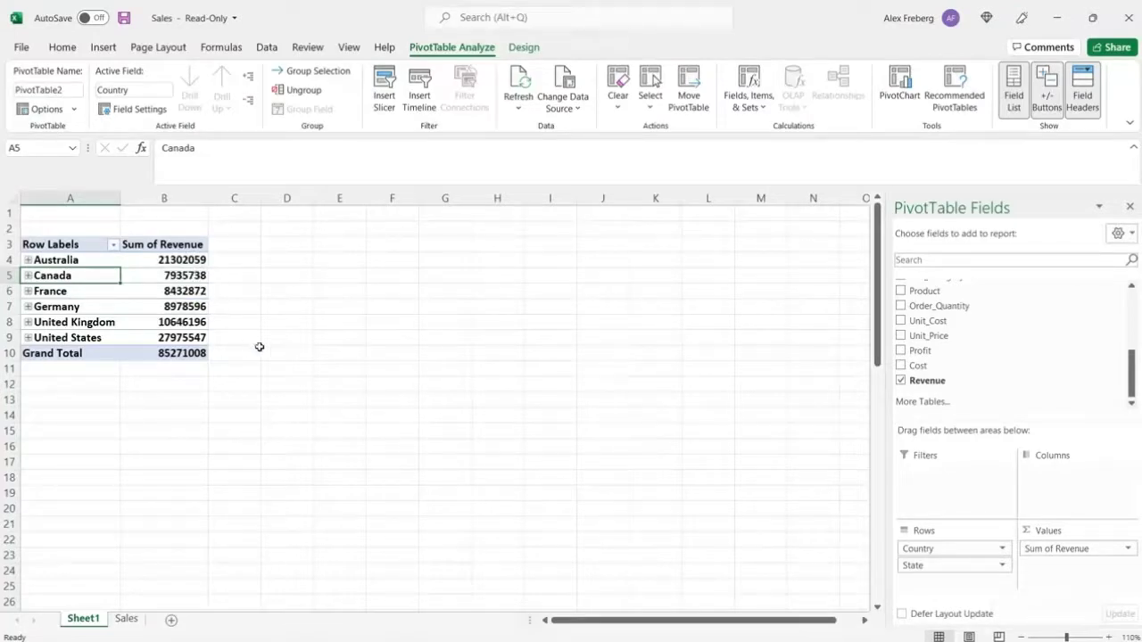
pyautogui.click(181, 260)
# Step: Format revenue cells B4:B10 as Currency with zero decimal places
pyautogui.moveTo(181, 261); pyautogui.dragTo(182, 353)
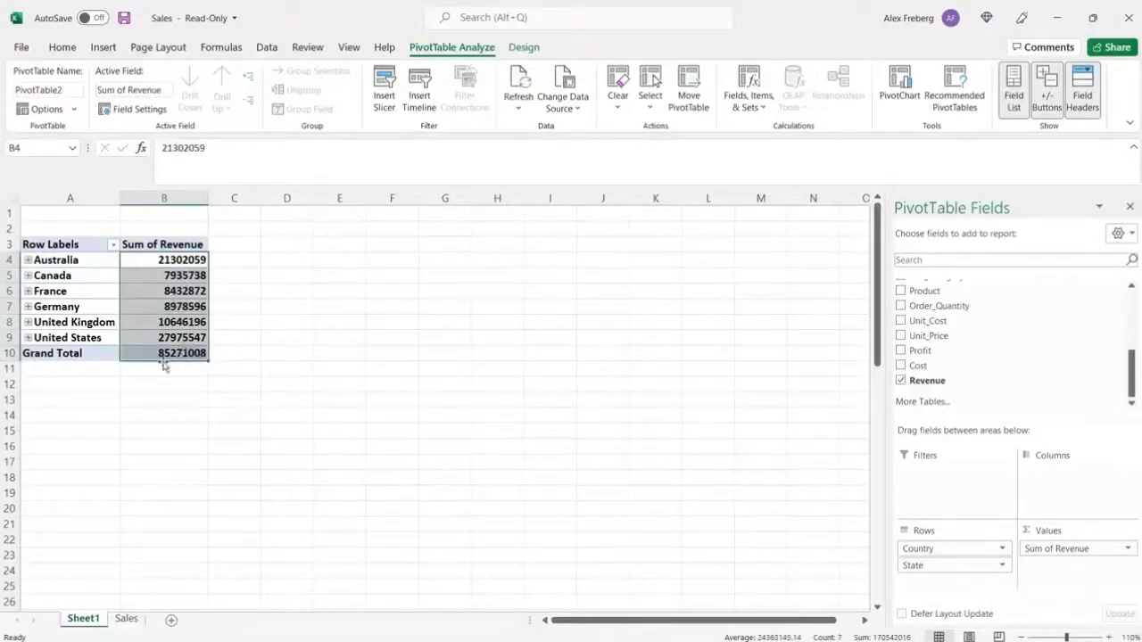
pyautogui.click(62, 47)
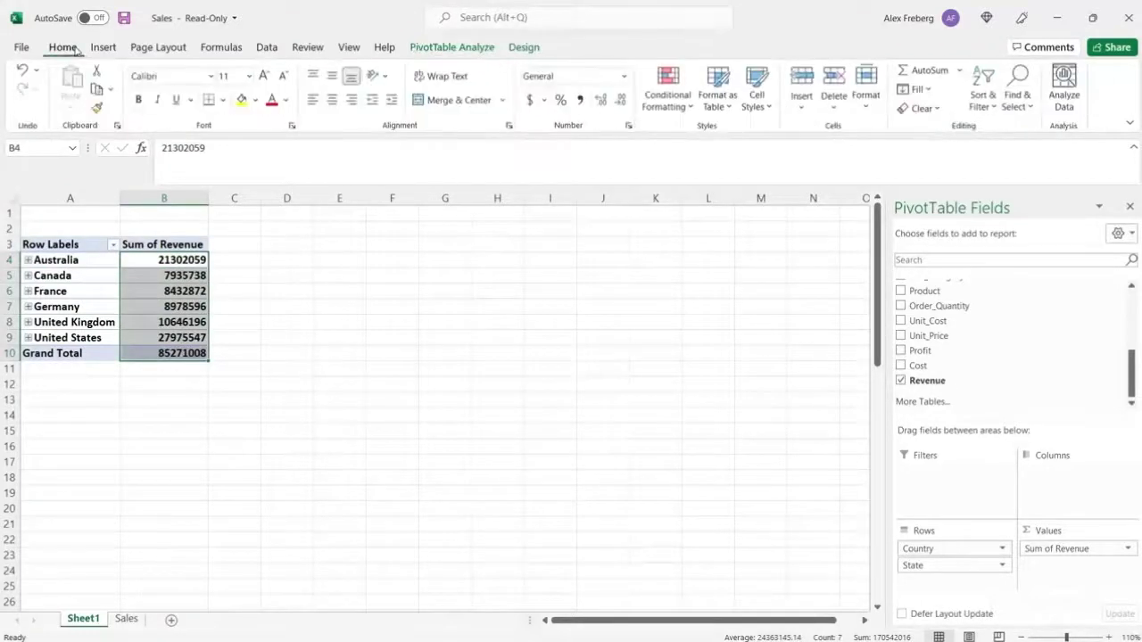
pyautogui.click(627, 80)
pyautogui.click(613, 178)
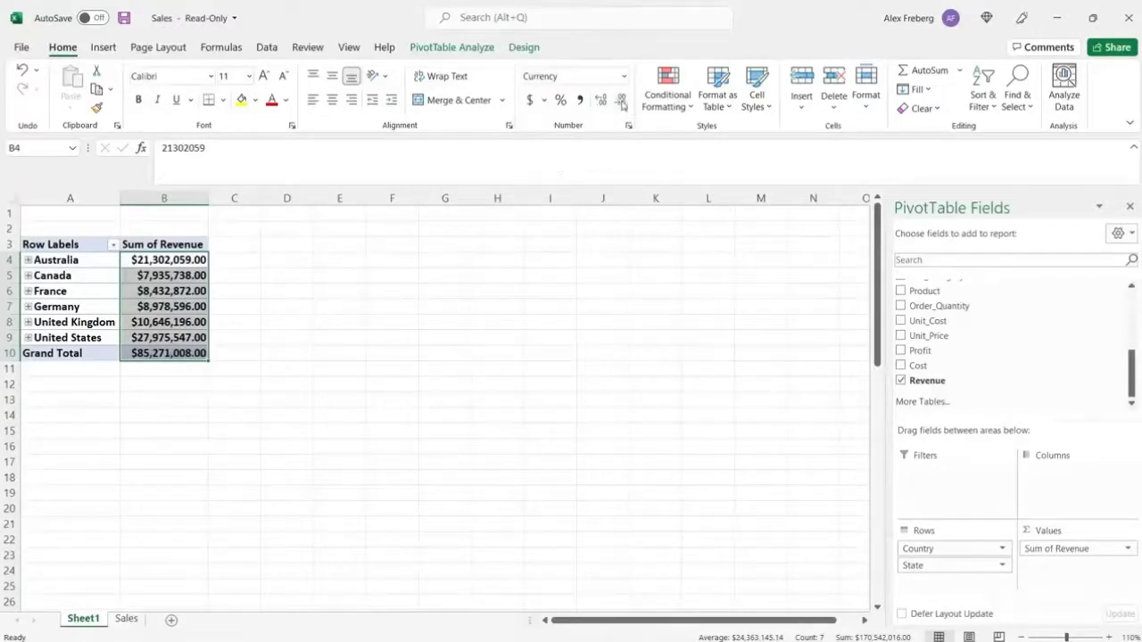
pyautogui.click(620, 100)
pyautogui.click(620, 100)
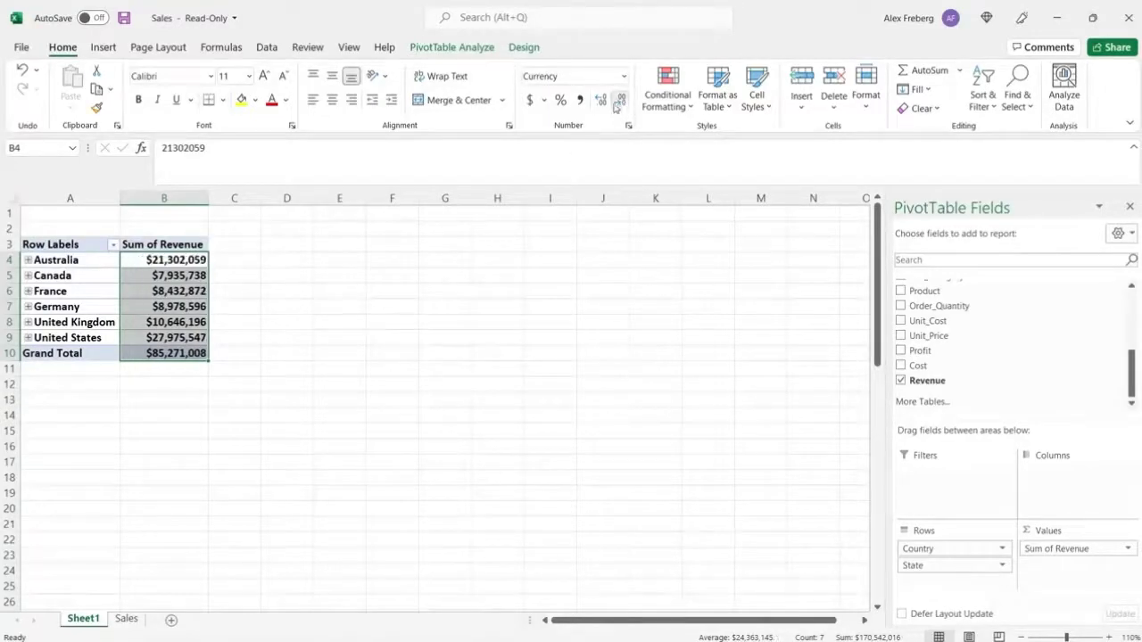
pyautogui.click(253, 308)
# Step: Select Canada's revenue and view the accounting currency list without changing it
pyautogui.click(183, 276)
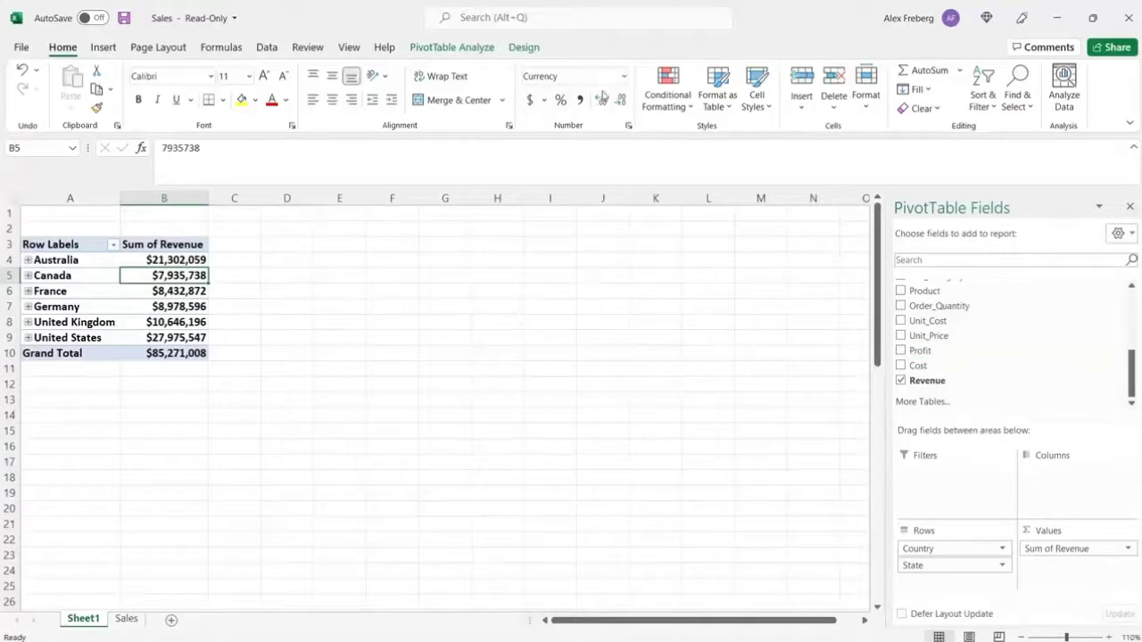
pyautogui.click(544, 100)
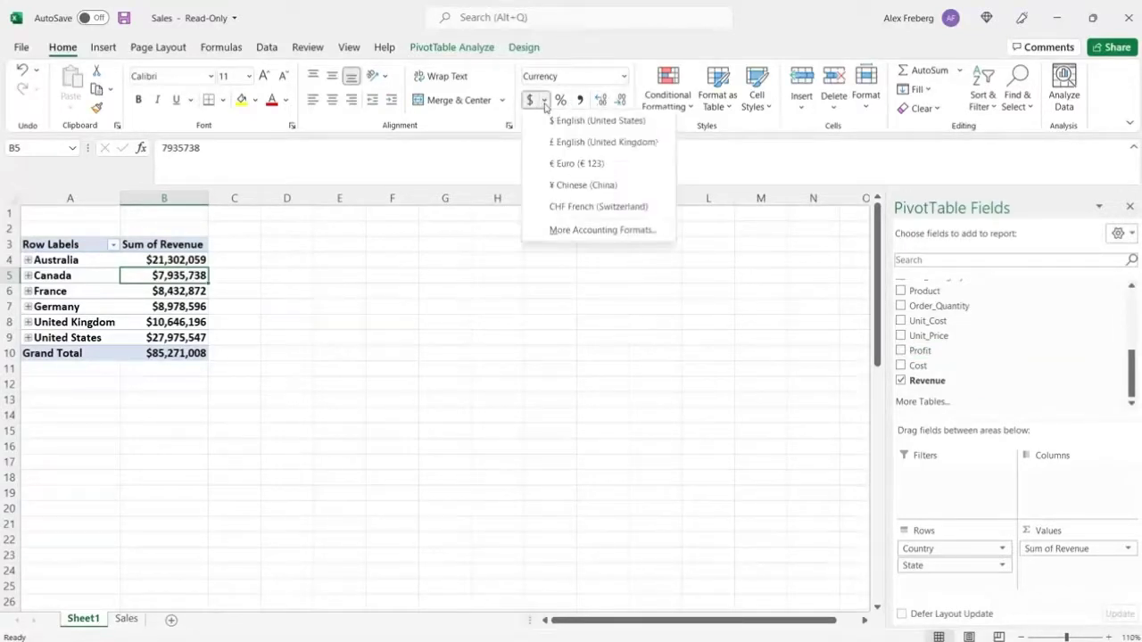
pyautogui.click(544, 100)
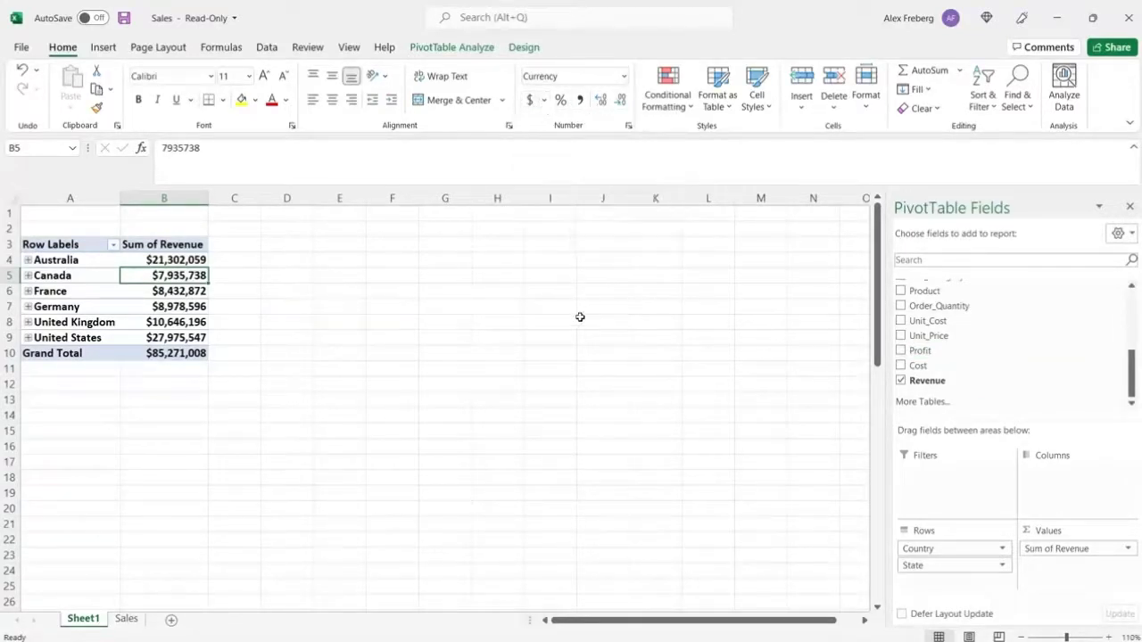
# Step: Rename the revenue value field to Revenue Per Country in Value Field Settings
pyautogui.click(1129, 548)
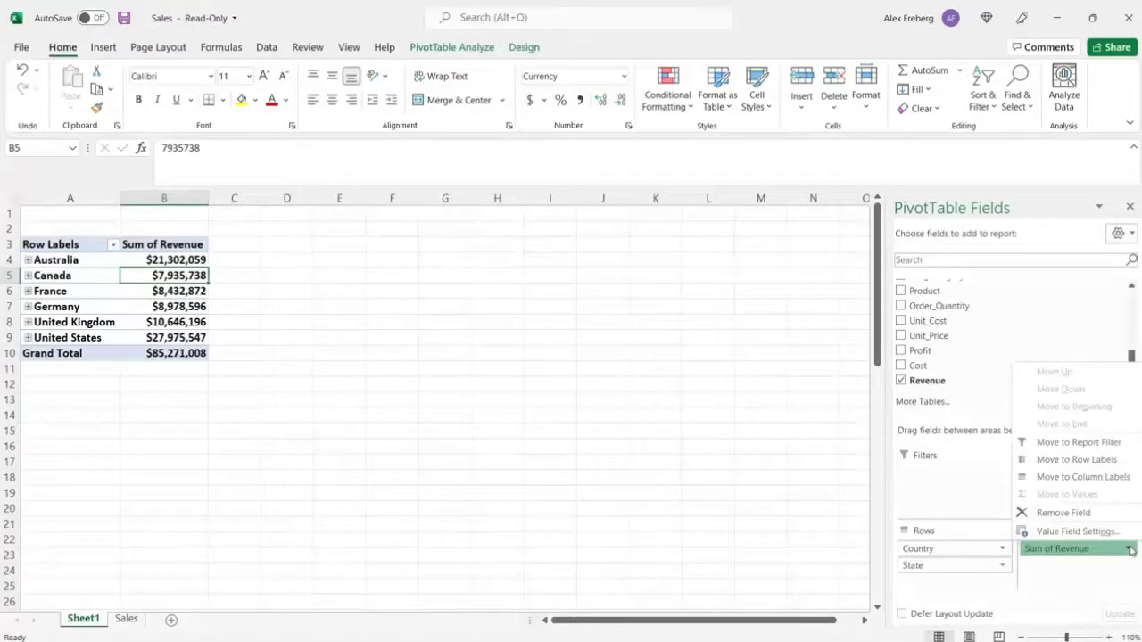
pyautogui.click(1116, 532)
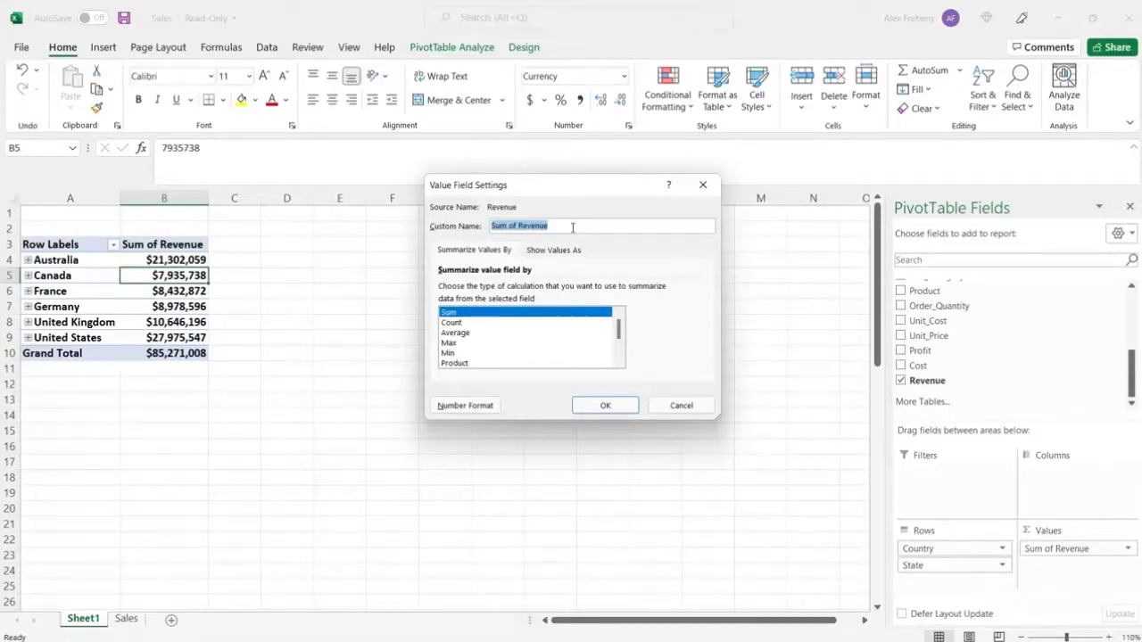
pyautogui.write('Rev')
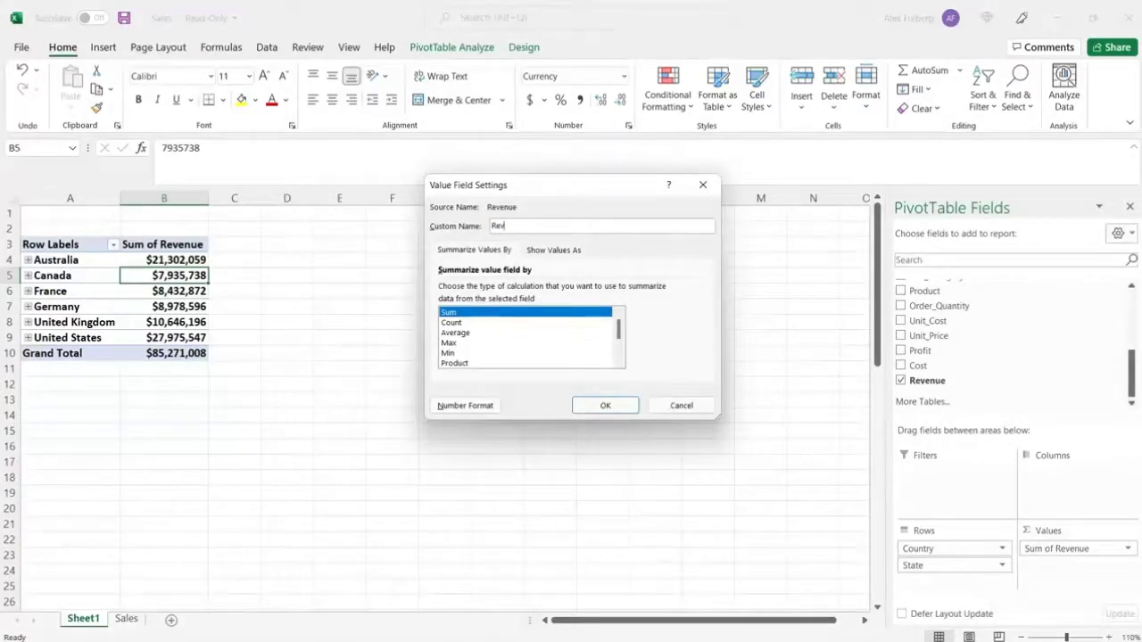
pyautogui.write('enue Per Country')
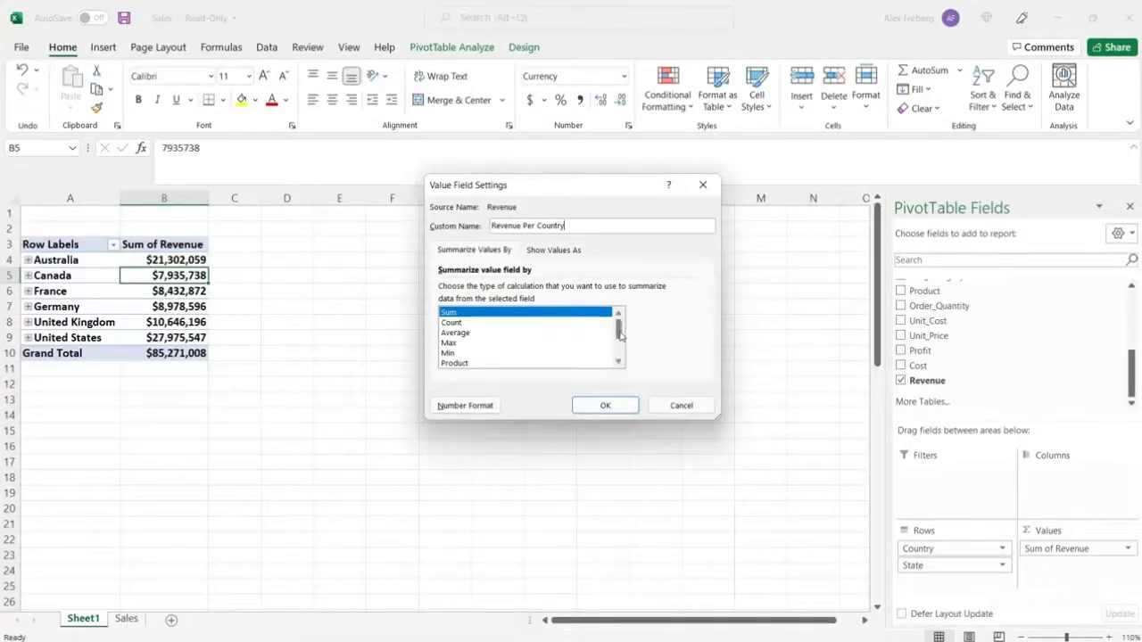
pyautogui.scroll(-2, 621, 334)
pyautogui.scroll(2, 621, 333)
pyautogui.scroll(-3, 619, 332)
pyautogui.scroll(3, 620, 332)
pyautogui.moveTo(622, 332)
pyautogui.mouseDown()
pyautogui.moveTo(621, 349)
pyautogui.moveTo(625, 317)
pyautogui.mouseUp()
pyautogui.click(605, 407)
# Step: Show the revenue values as % of Grand Total and apply
pyautogui.click(571, 250)
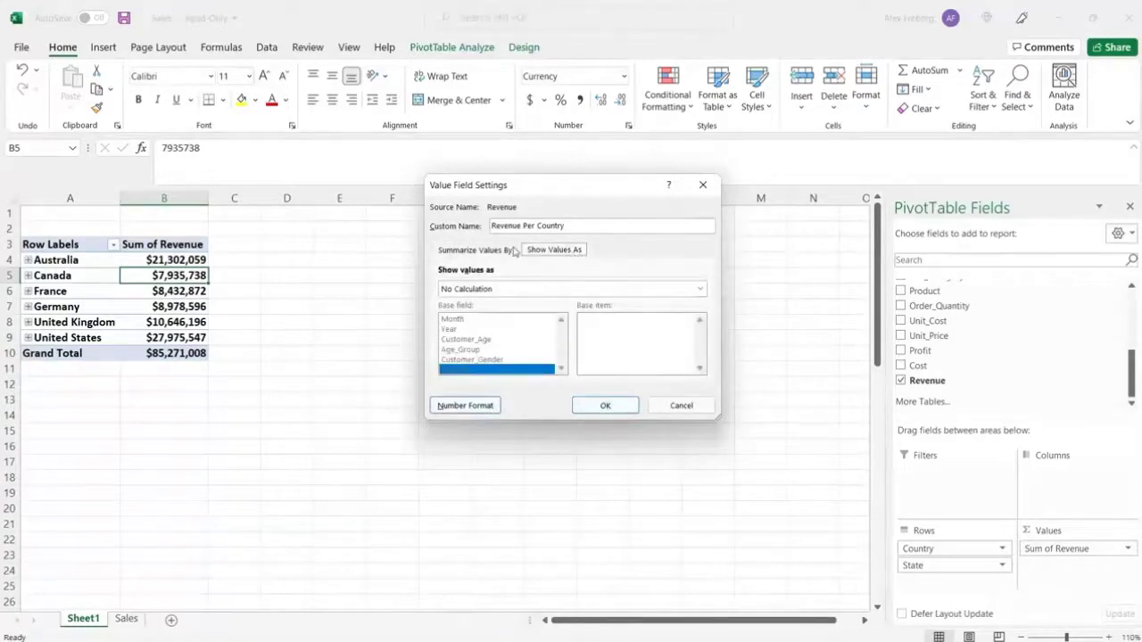
pyautogui.click(558, 291)
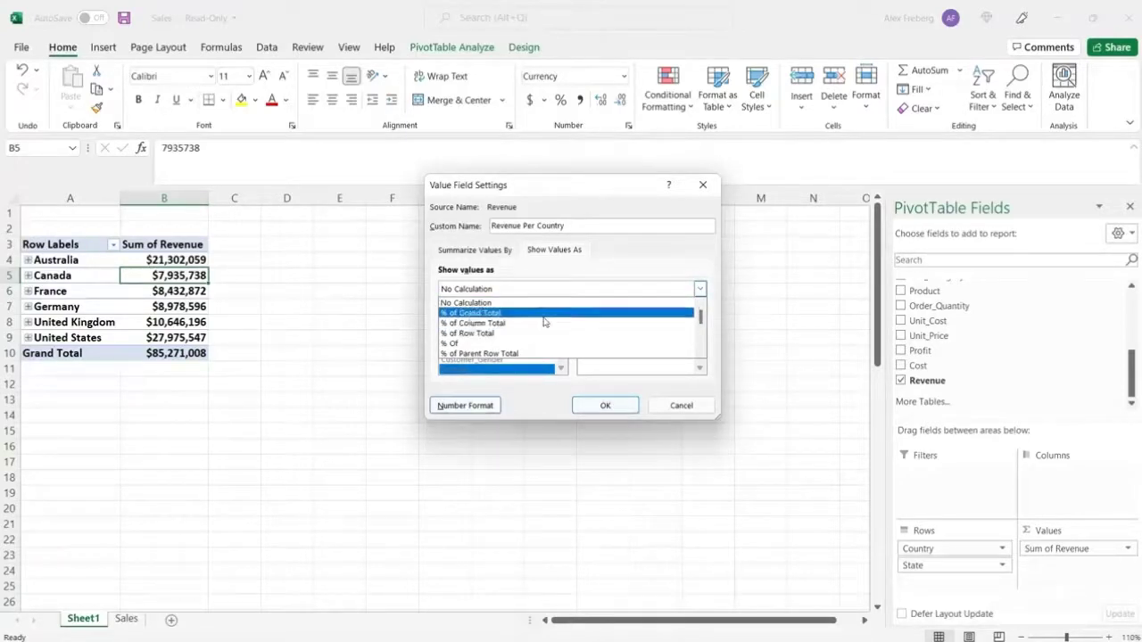
pyautogui.click(547, 314)
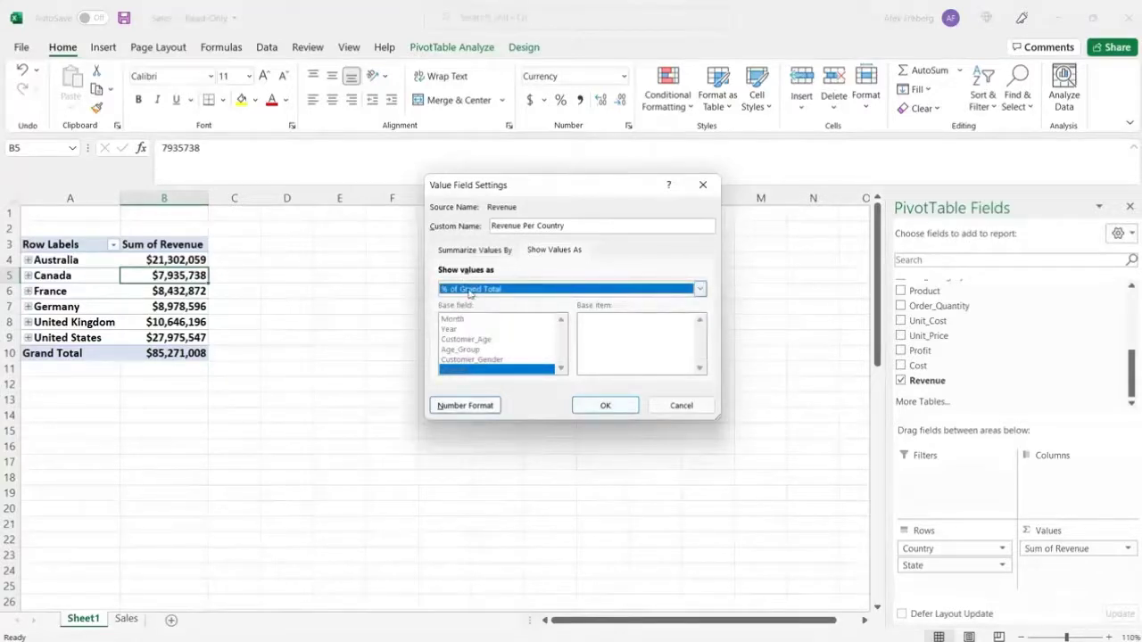
pyautogui.click(604, 407)
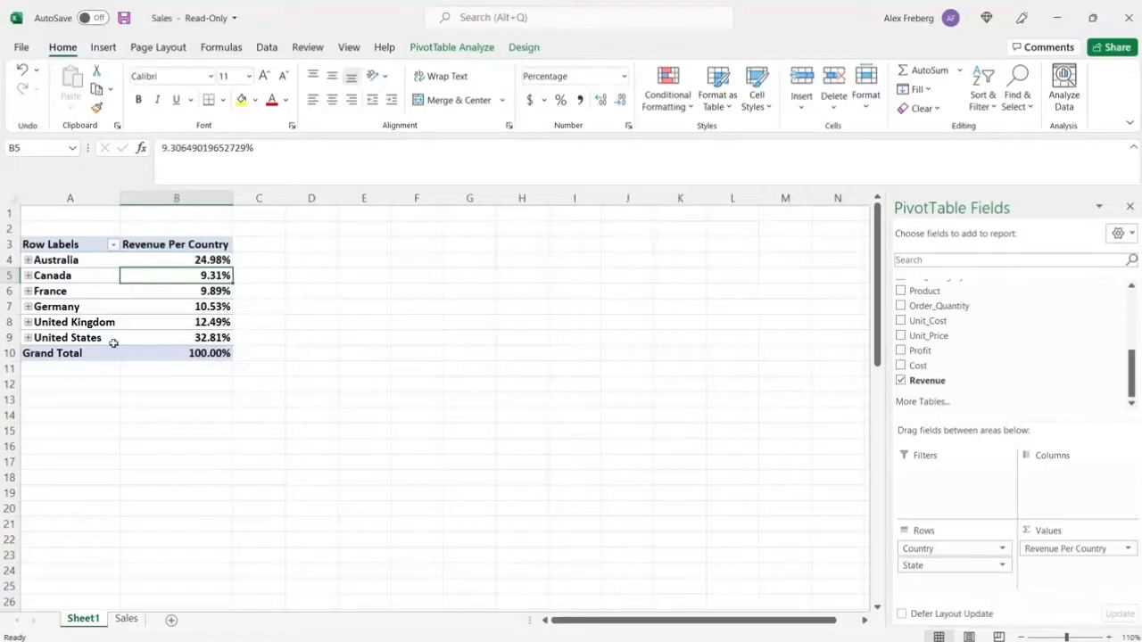
# Step: Check the country shares, e.g. United States 32.81% and Australia 24.98%
pyautogui.click(166, 337)
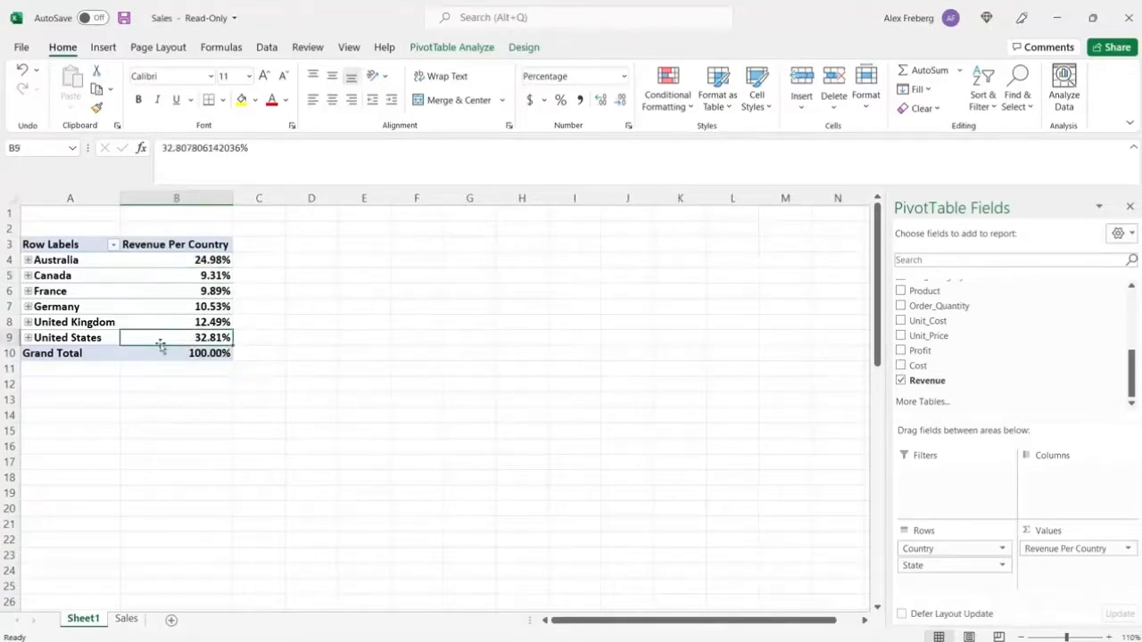
pyautogui.moveTo(164, 340)
pyautogui.moveTo(92, 337); pyautogui.dragTo(94, 260)
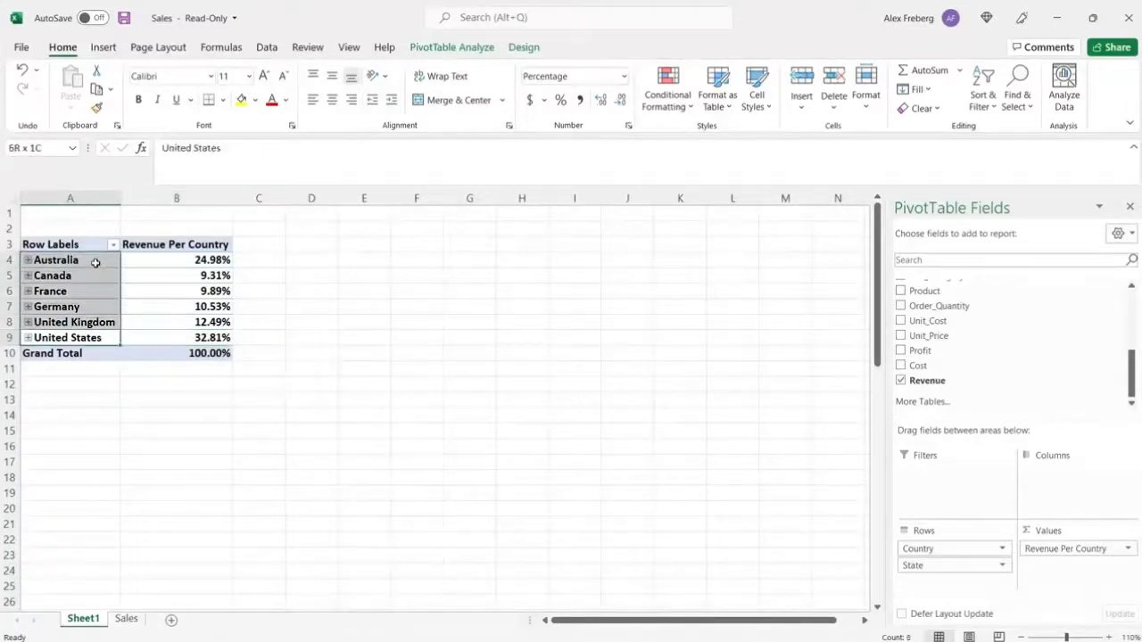
pyautogui.click(165, 257)
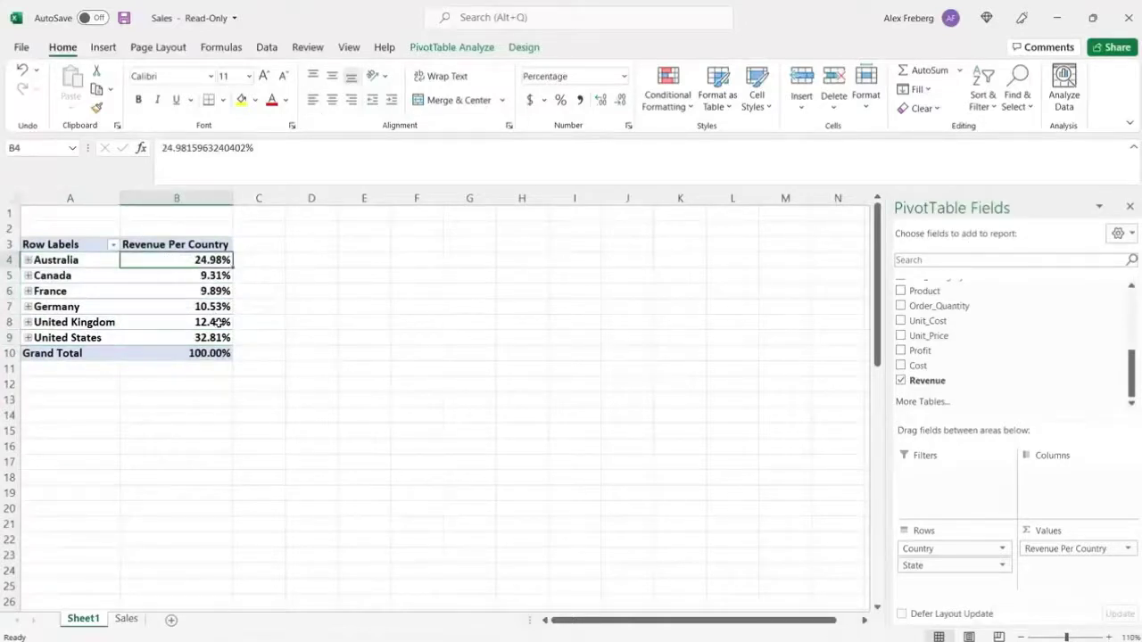
pyautogui.click(289, 333)
pyautogui.click(185, 261)
pyautogui.moveTo(179, 260)
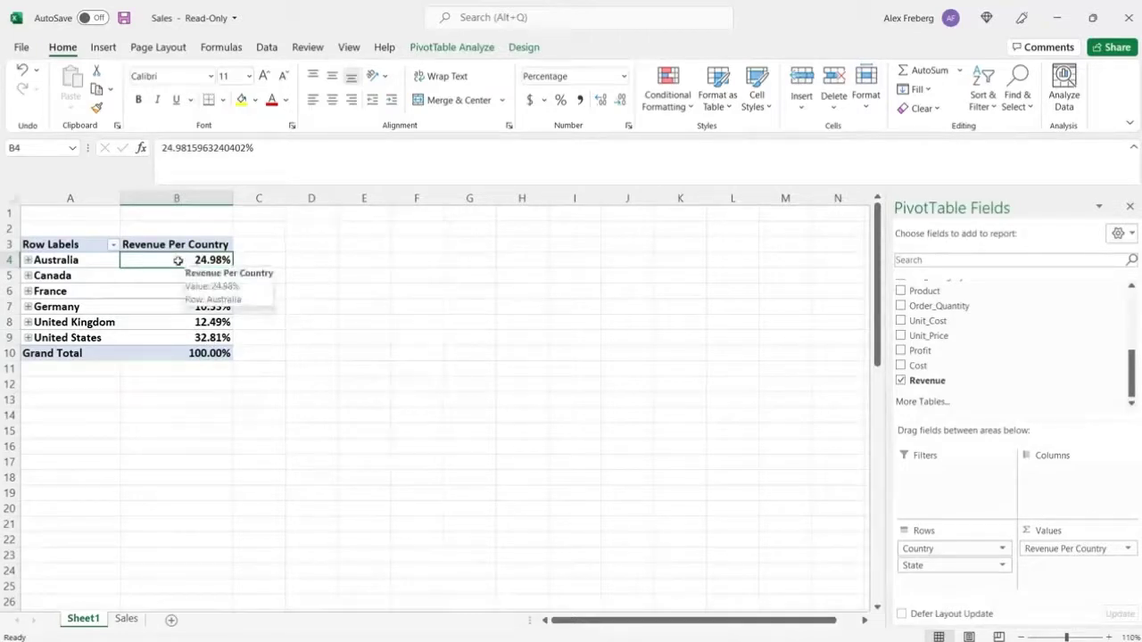
pyautogui.rightClick(179, 262)
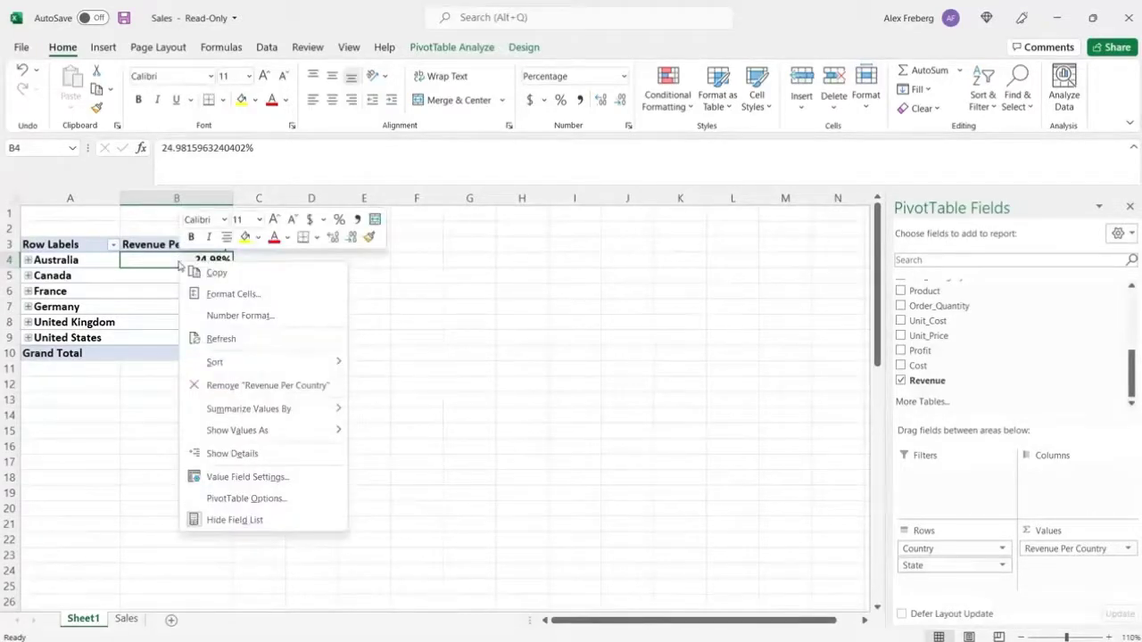
pyautogui.moveTo(270, 367)
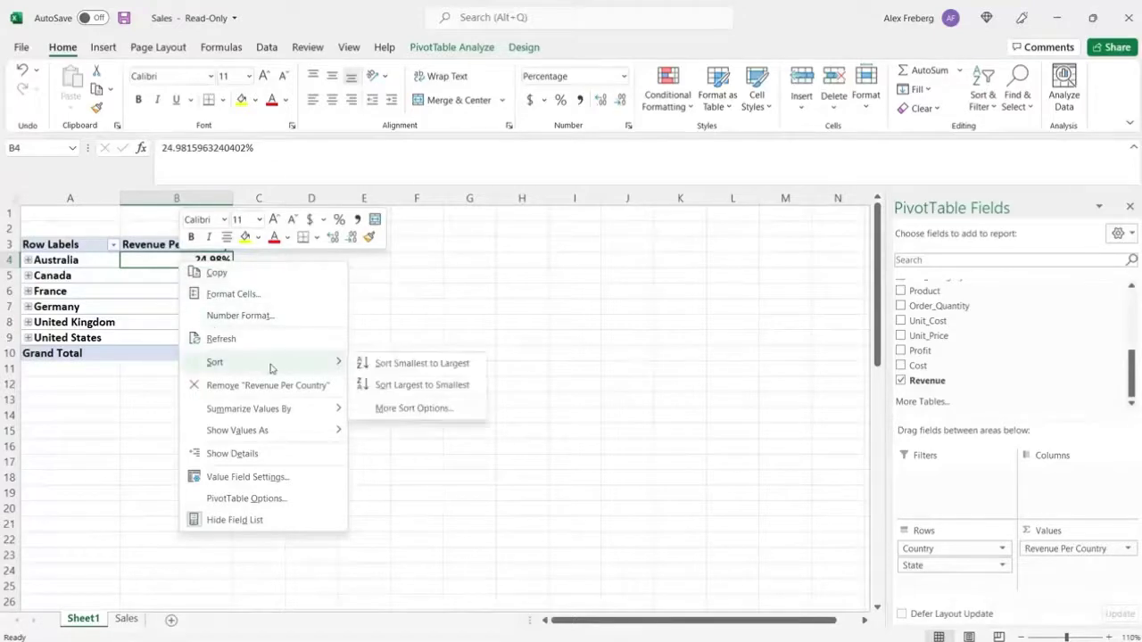
pyautogui.click(426, 384)
pyautogui.moveTo(55, 260); pyautogui.dragTo(167, 257)
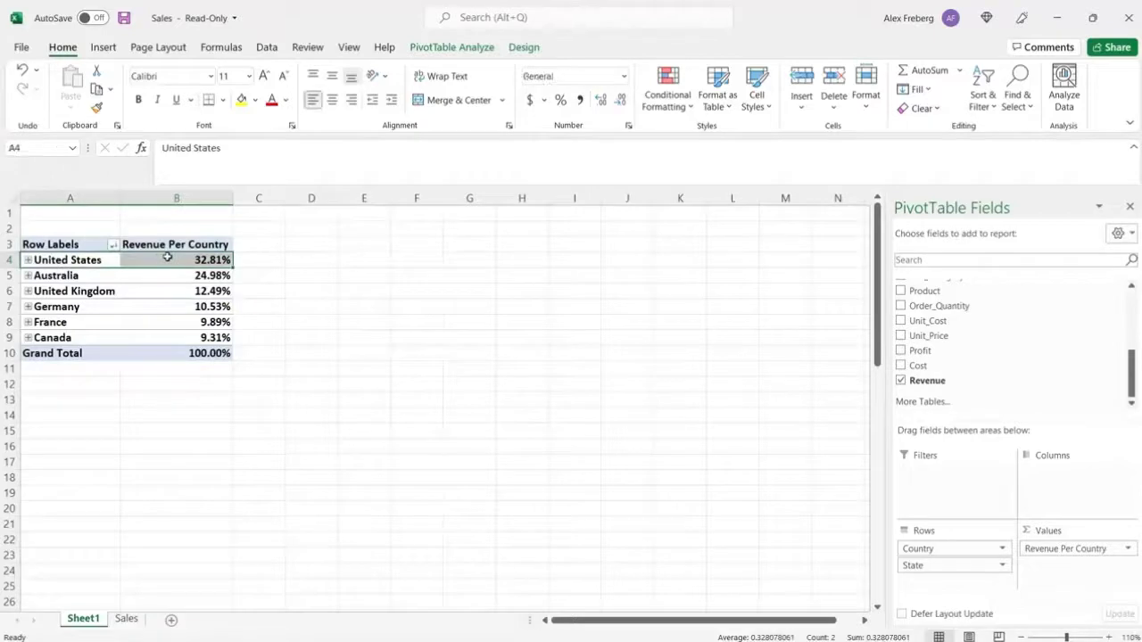
pyautogui.click(27, 260)
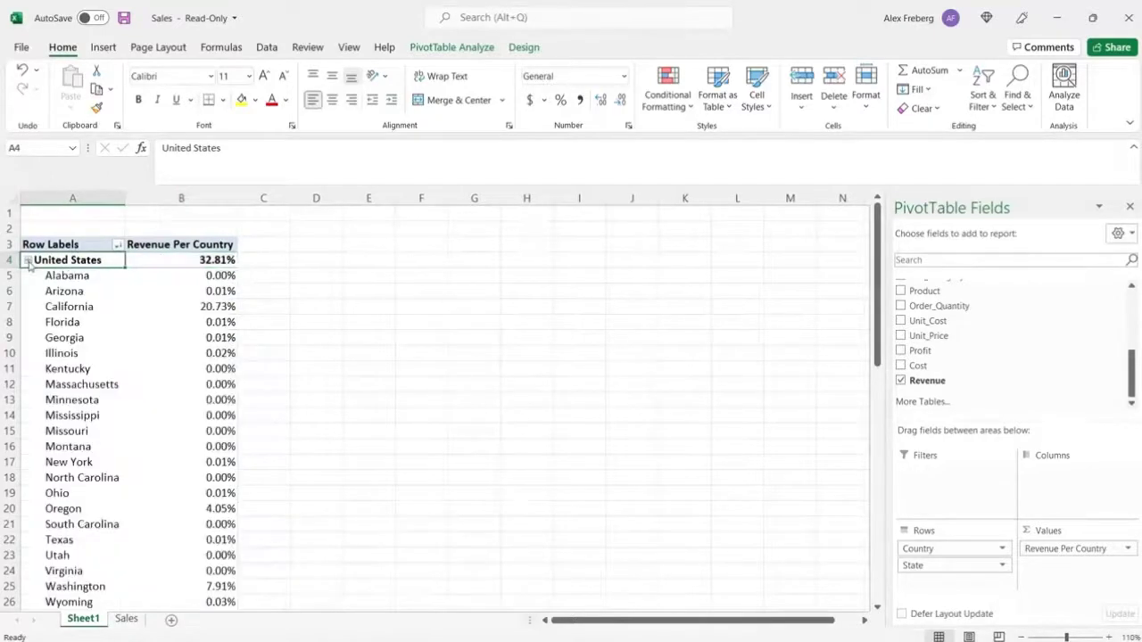
pyautogui.rightClick(196, 273)
pyautogui.moveTo(308, 382)
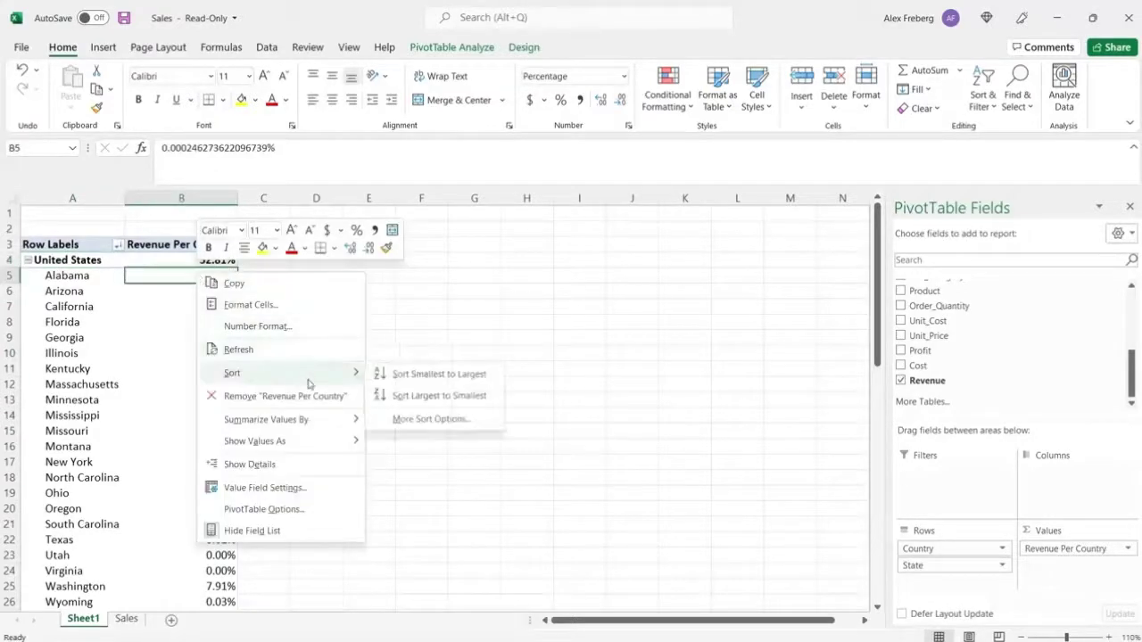
pyautogui.click(416, 395)
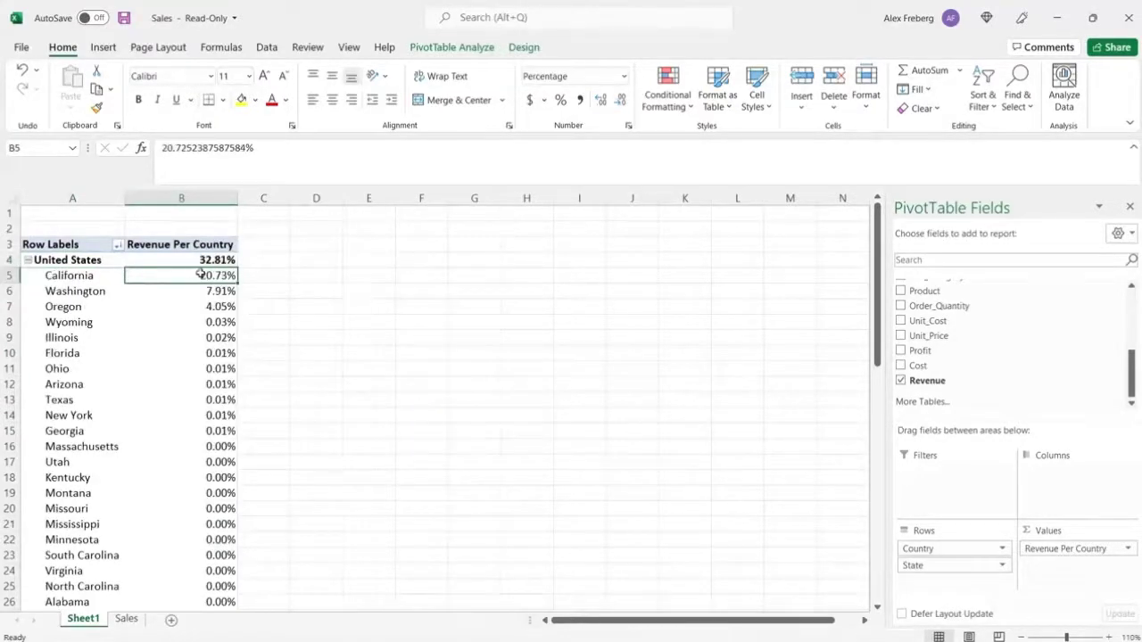
pyautogui.click(91, 276)
pyautogui.click(158, 276)
pyautogui.hotkey('ctrl', 'z')
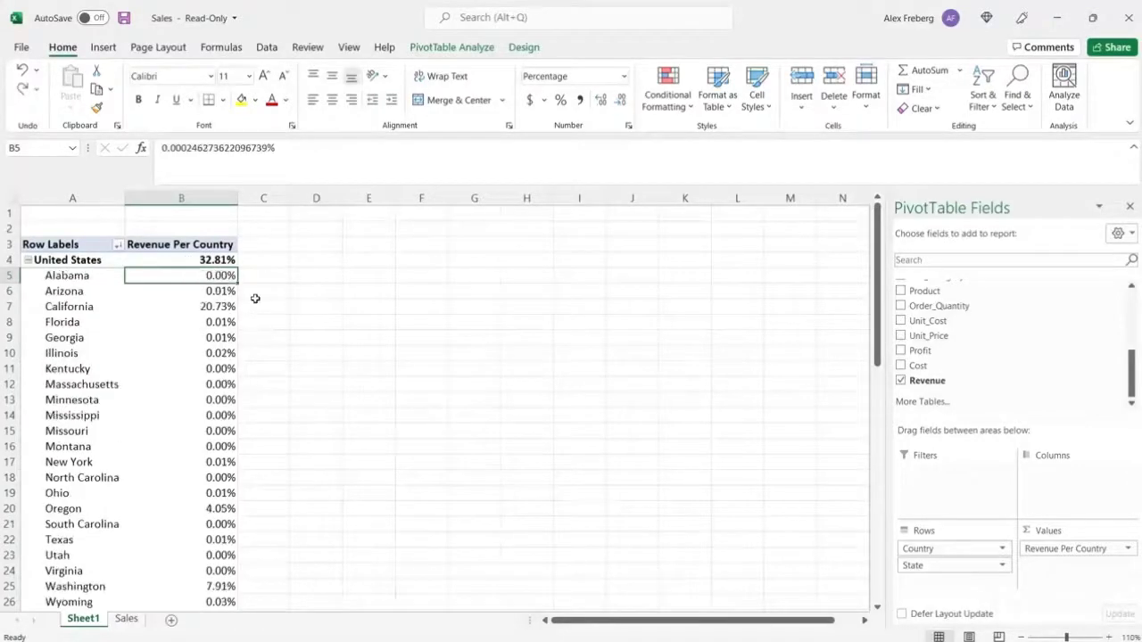
# Step: Undo the United States expansion and revenue sort, then add Cost and Profit to Values
pyautogui.hotkey('ctrl', 'z')
pyautogui.hotkey('ctrl', 'z')
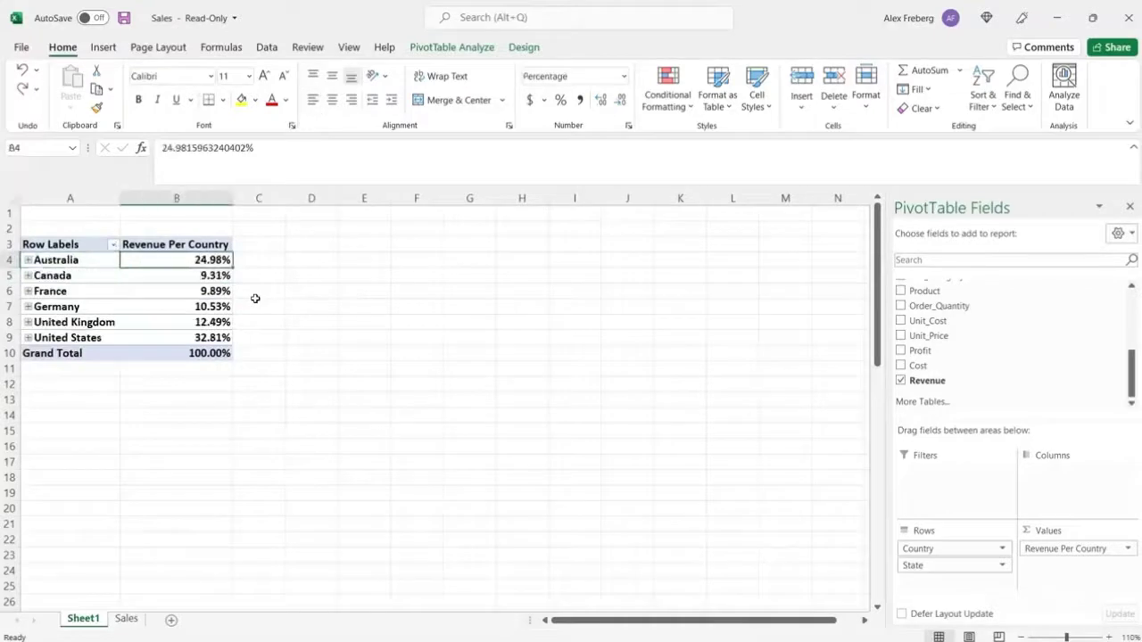
pyautogui.hotkey('ctrl', 'z')
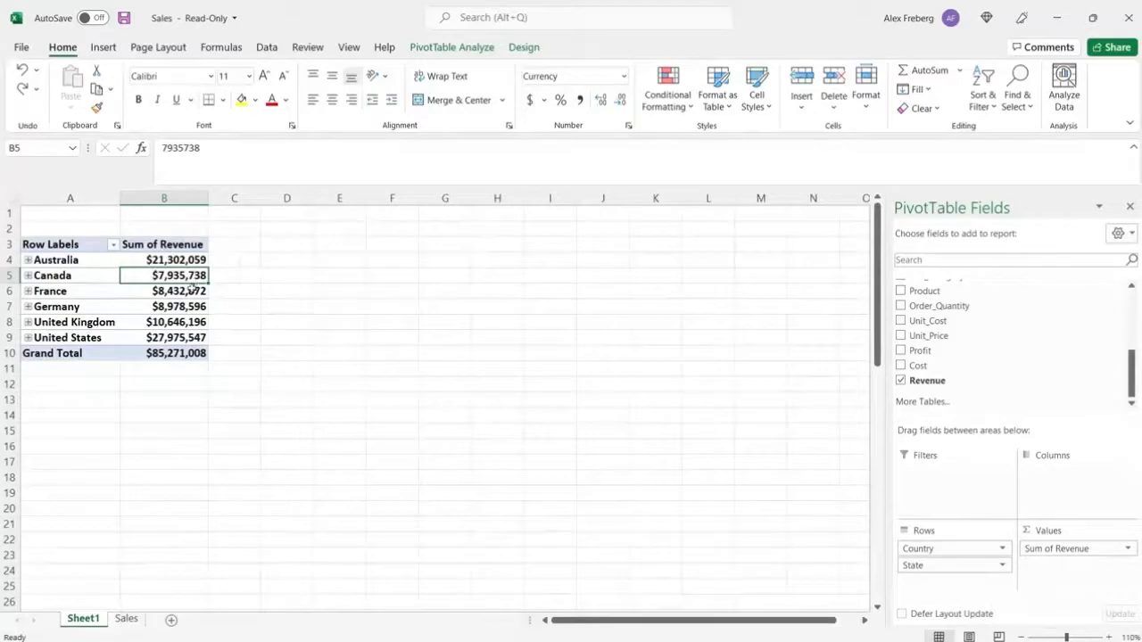
pyautogui.moveTo(177, 296)
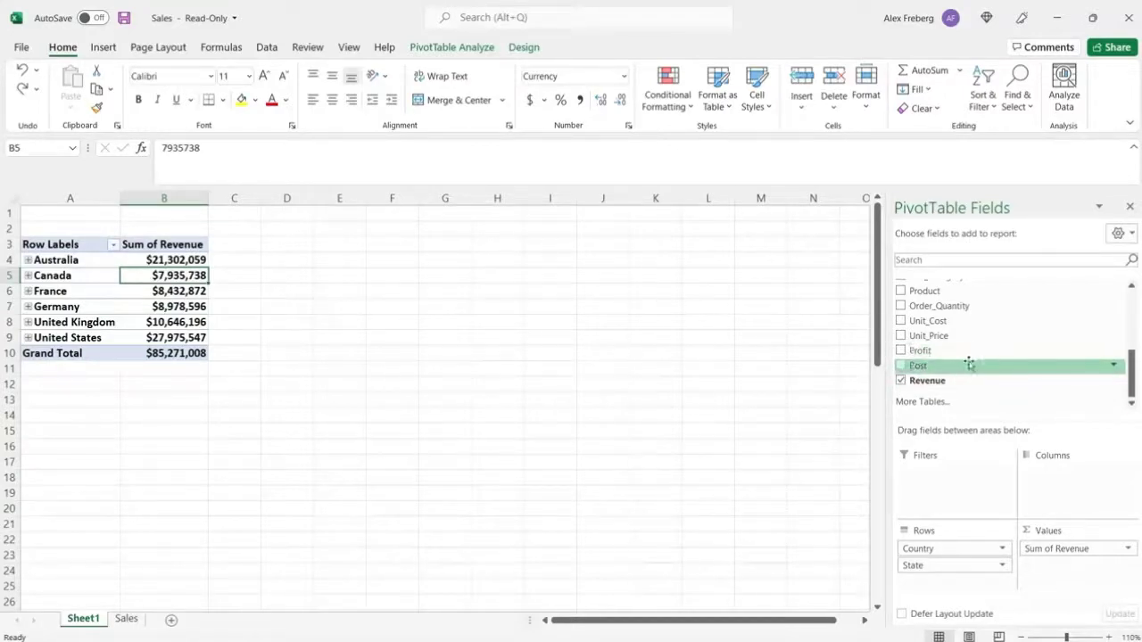
pyautogui.moveTo(969, 364); pyautogui.dragTo(1049, 566)
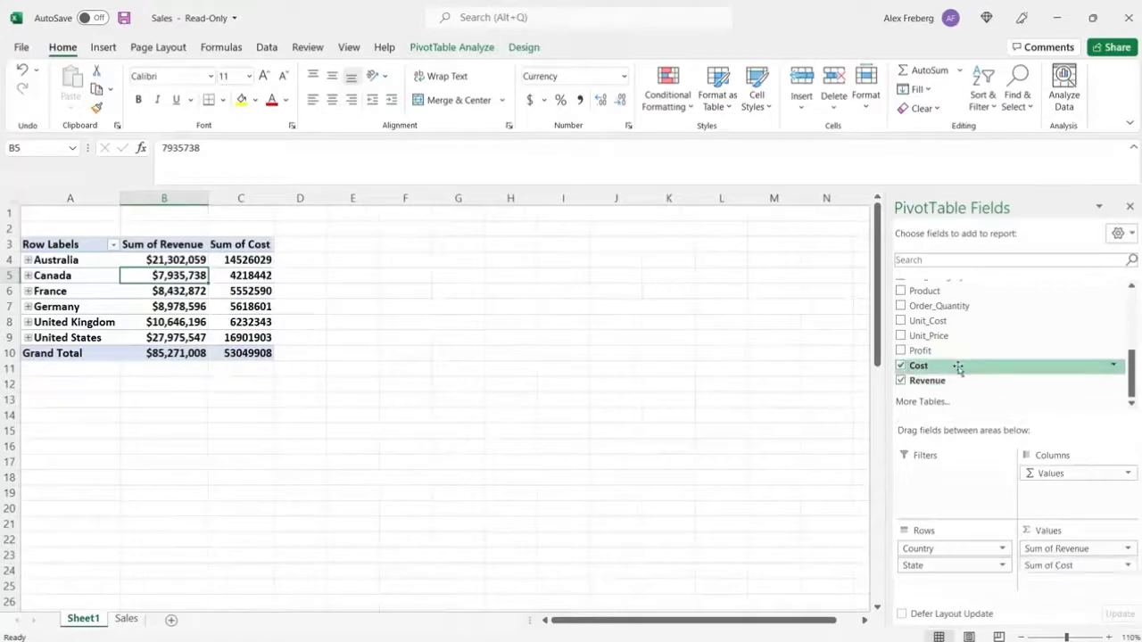
pyautogui.moveTo(952, 351); pyautogui.dragTo(1059, 589)
# Step: Format the cost and profit figures C4:D10 as Currency with no decimals
pyautogui.moveTo(239, 259); pyautogui.dragTo(319, 351)
pyautogui.click(623, 76)
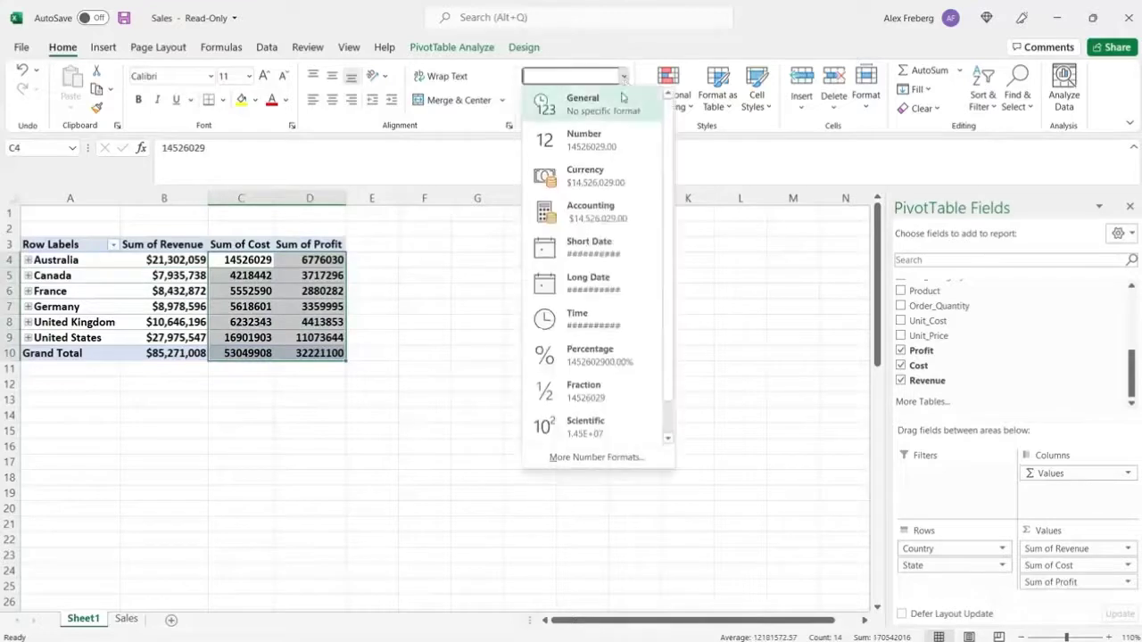
pyautogui.click(602, 179)
pyautogui.click(622, 101)
pyautogui.click(622, 101)
pyautogui.click(406, 311)
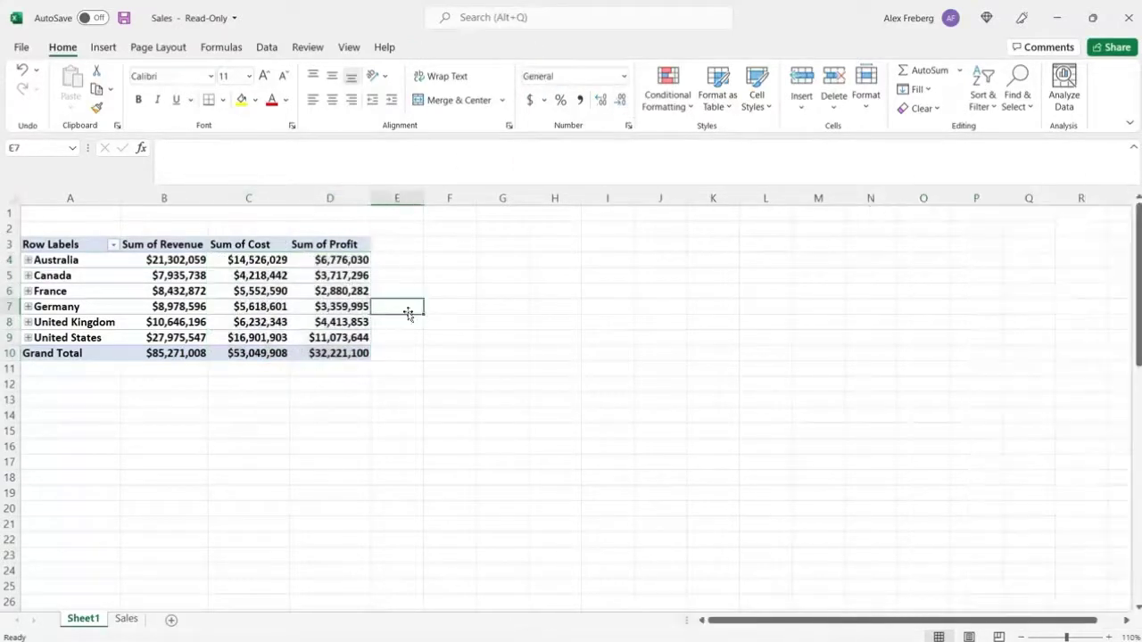
pyautogui.click(357, 306)
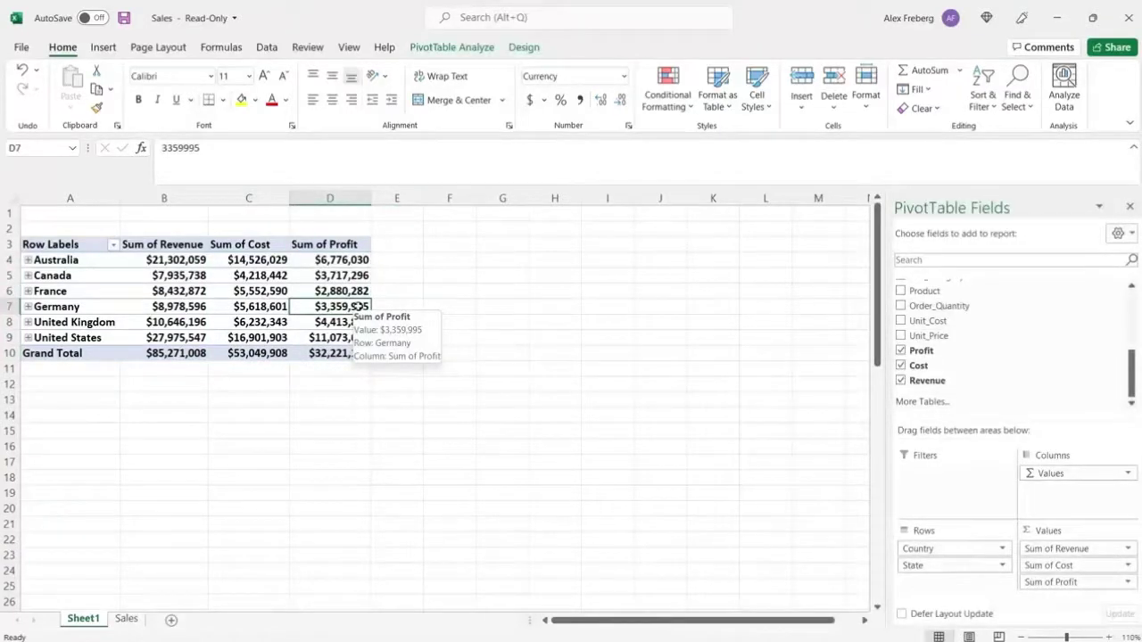
pyautogui.click(170, 339)
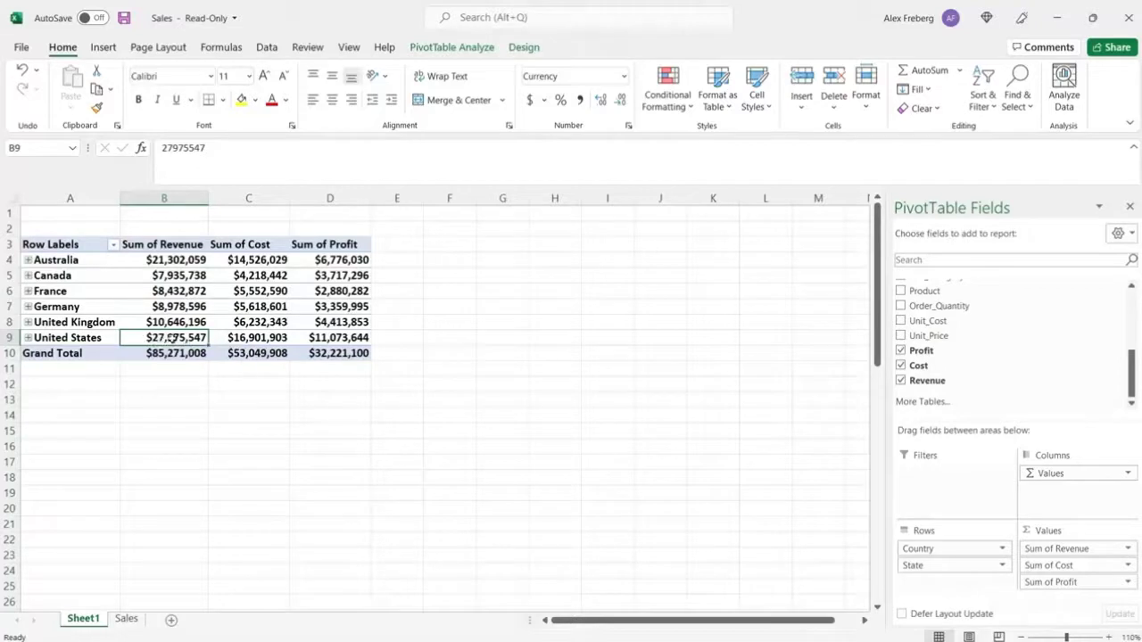
pyautogui.click(258, 337)
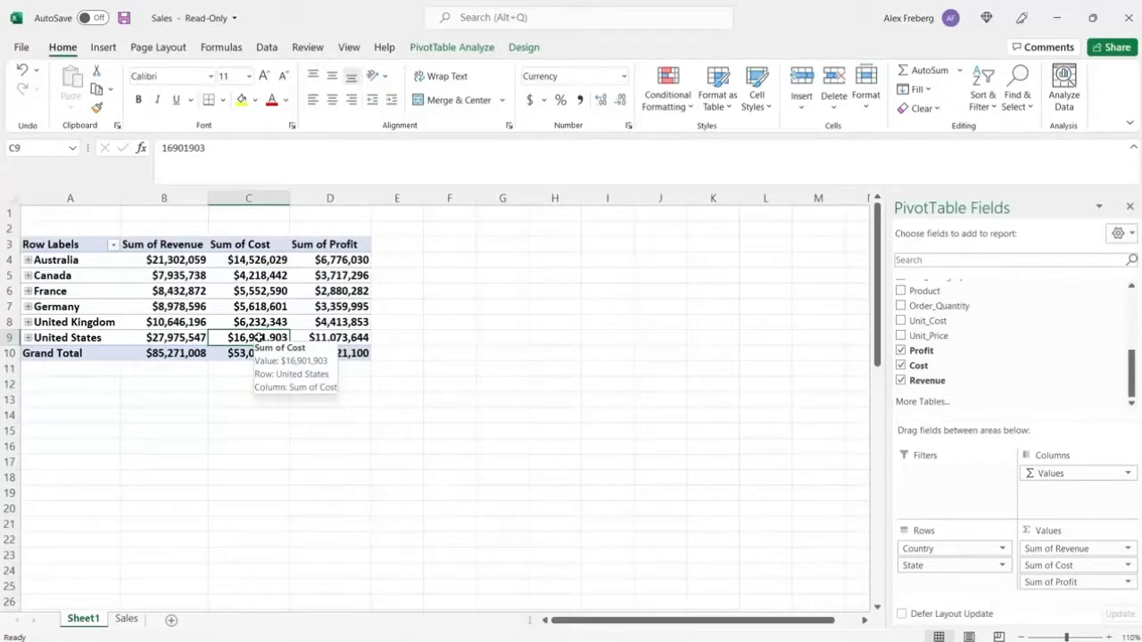
pyautogui.click(340, 337)
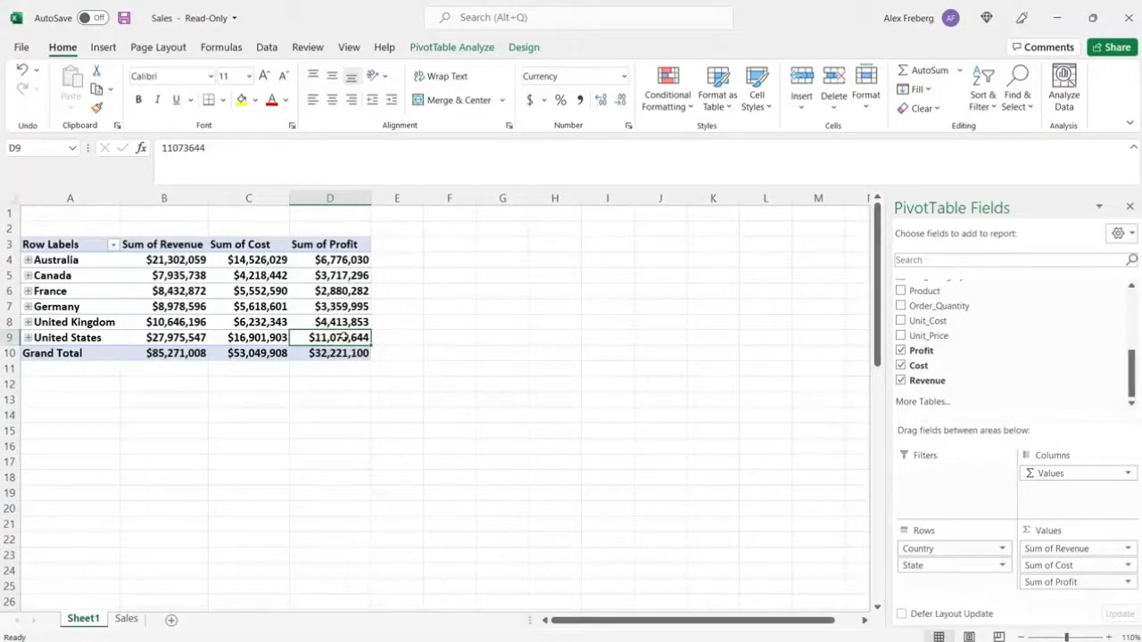
pyautogui.moveTo(343, 339)
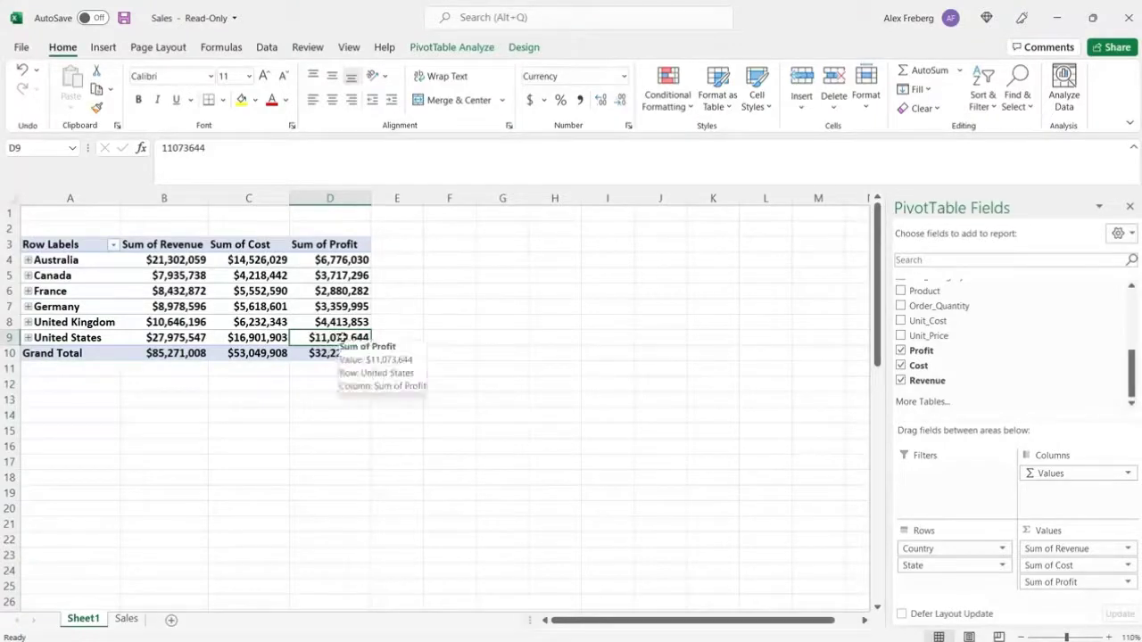
pyautogui.click(174, 337)
pyautogui.click(241, 337)
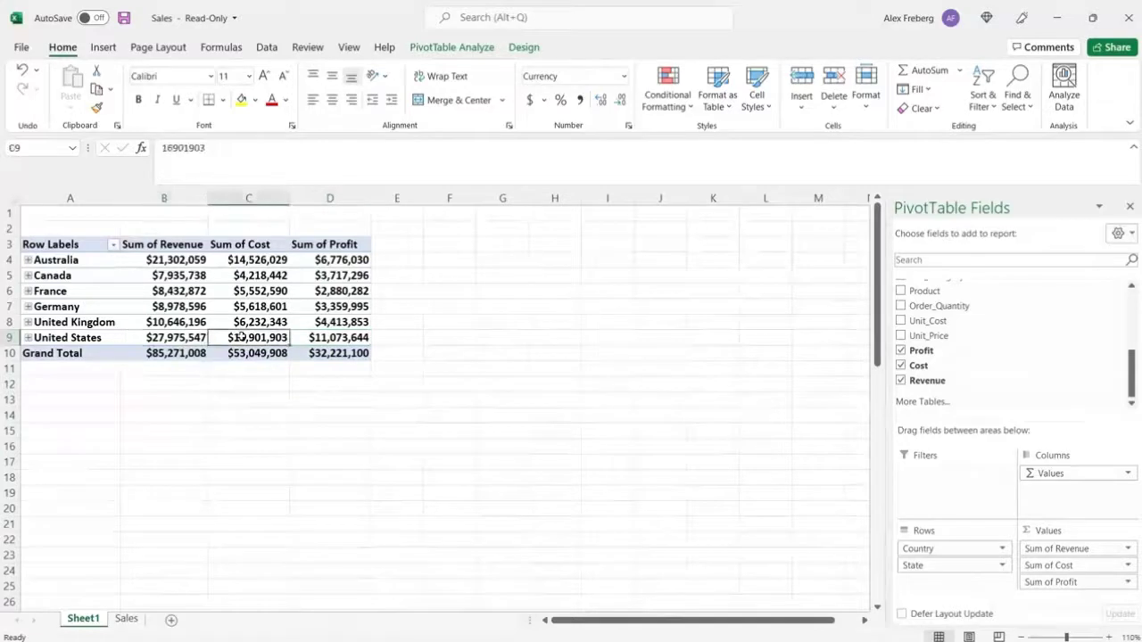
pyautogui.click(341, 339)
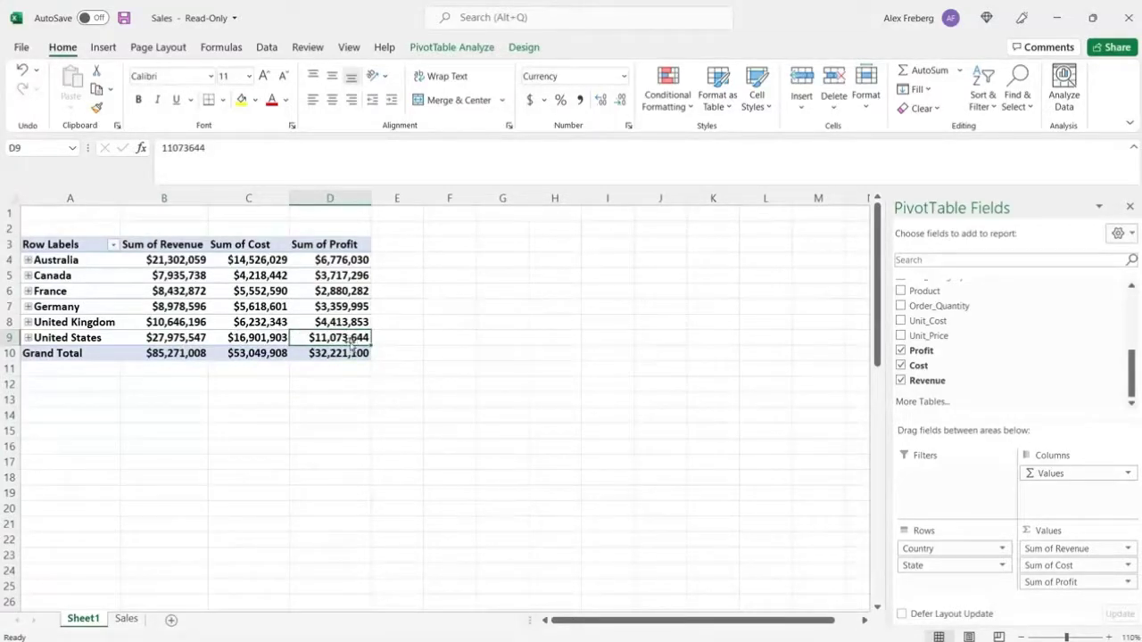
pyautogui.click(248, 339)
pyautogui.click(197, 339)
pyautogui.click(211, 338)
pyautogui.click(330, 337)
# Step: Start a new calculated field from PivotTable Analyze and enter the name CaculatedFieldDemo
pyautogui.moveTo(341, 337)
pyautogui.click(462, 50)
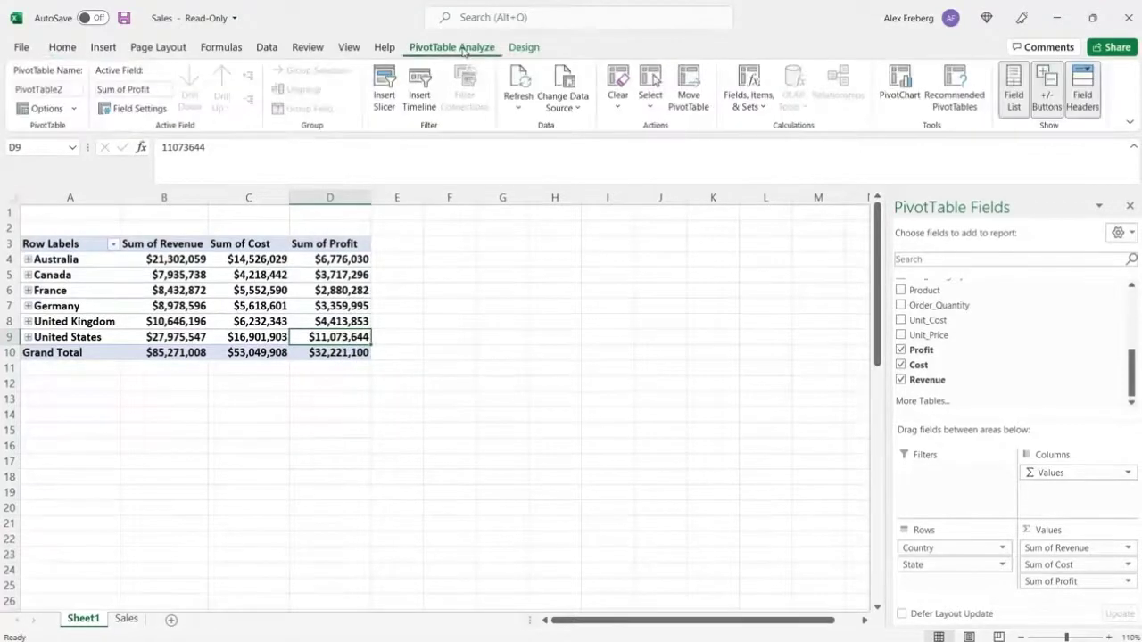
pyautogui.click(751, 80)
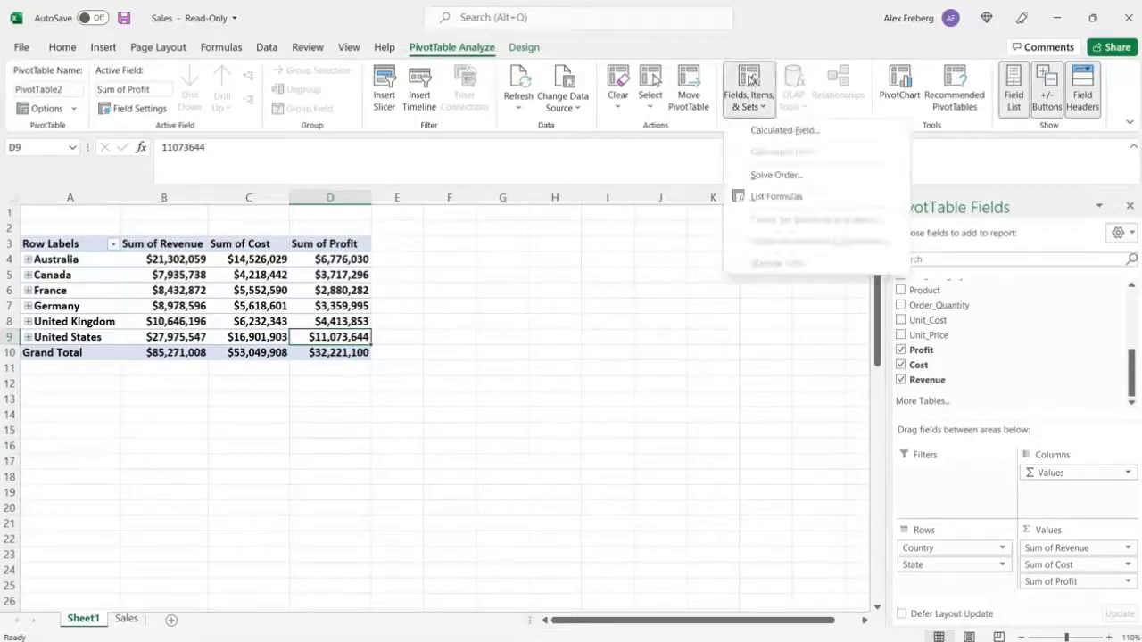
pyautogui.click(765, 130)
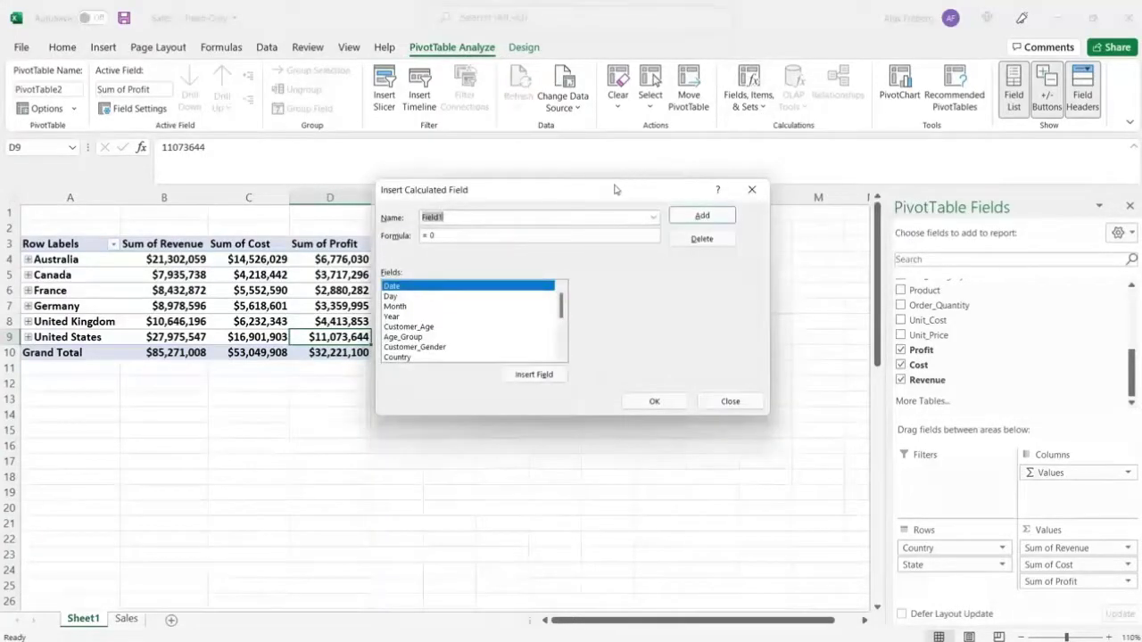
pyautogui.moveTo(614, 189); pyautogui.dragTo(798, 151)
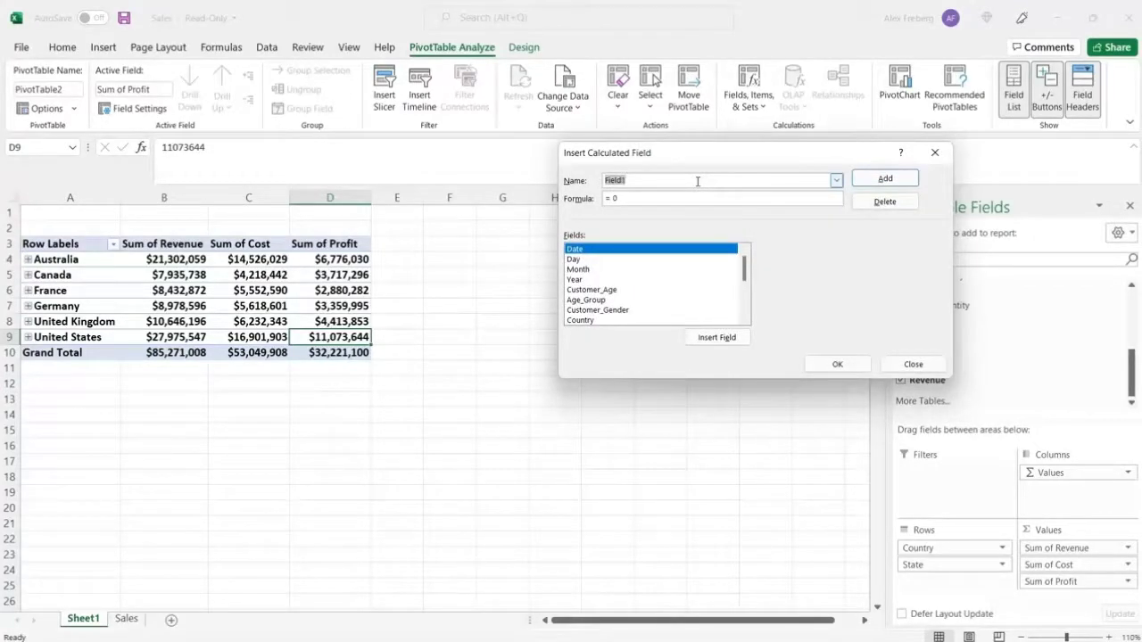
pyautogui.write('Ca')
pyautogui.press('BackSpace')
pyautogui.write('A')
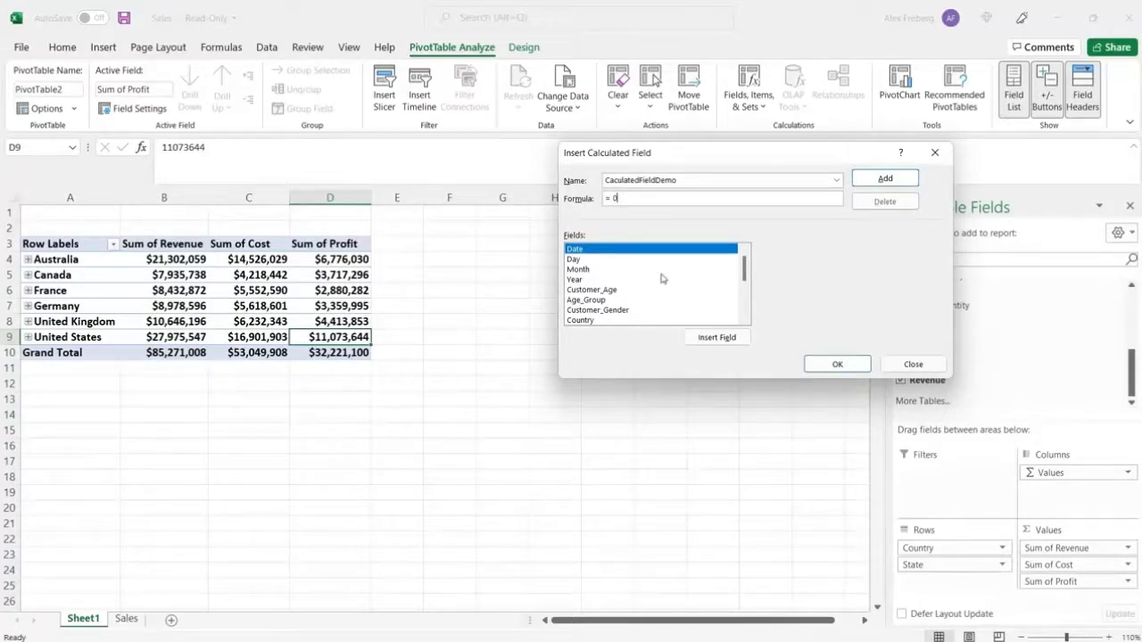
# Step: Build the formula =(Revenue- Cost from the field list and confirm with OK
pyautogui.moveTo(746, 266); pyautogui.dragTo(746, 303)
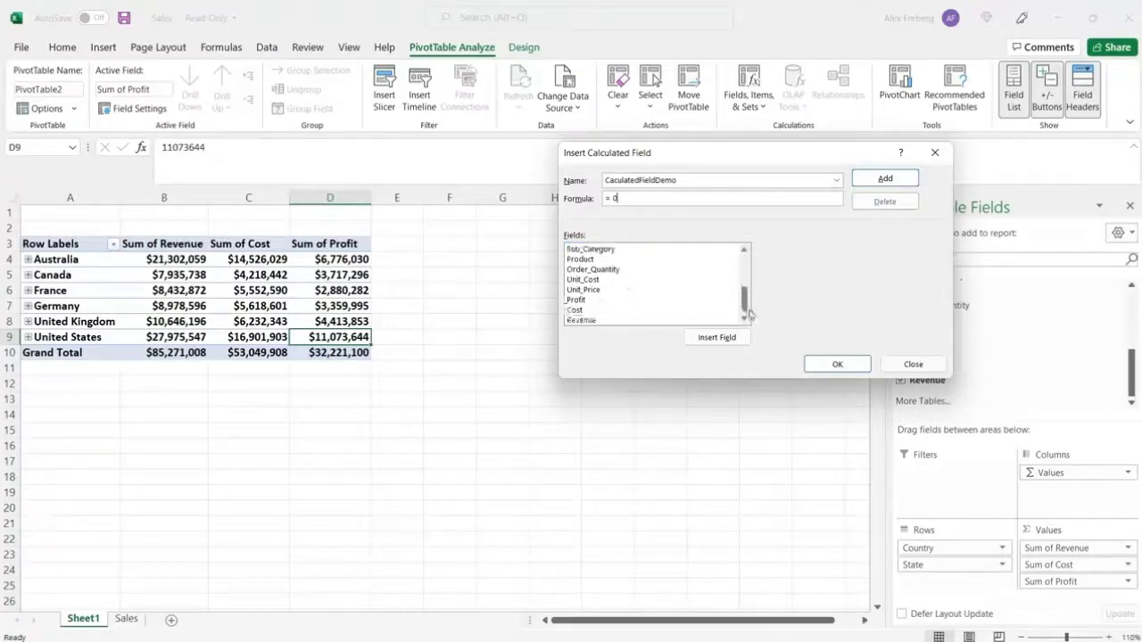
pyautogui.click(604, 322)
pyautogui.click(706, 339)
pyautogui.click(622, 198)
pyautogui.press('BackSpace')
pyautogui.press('BackSpace')
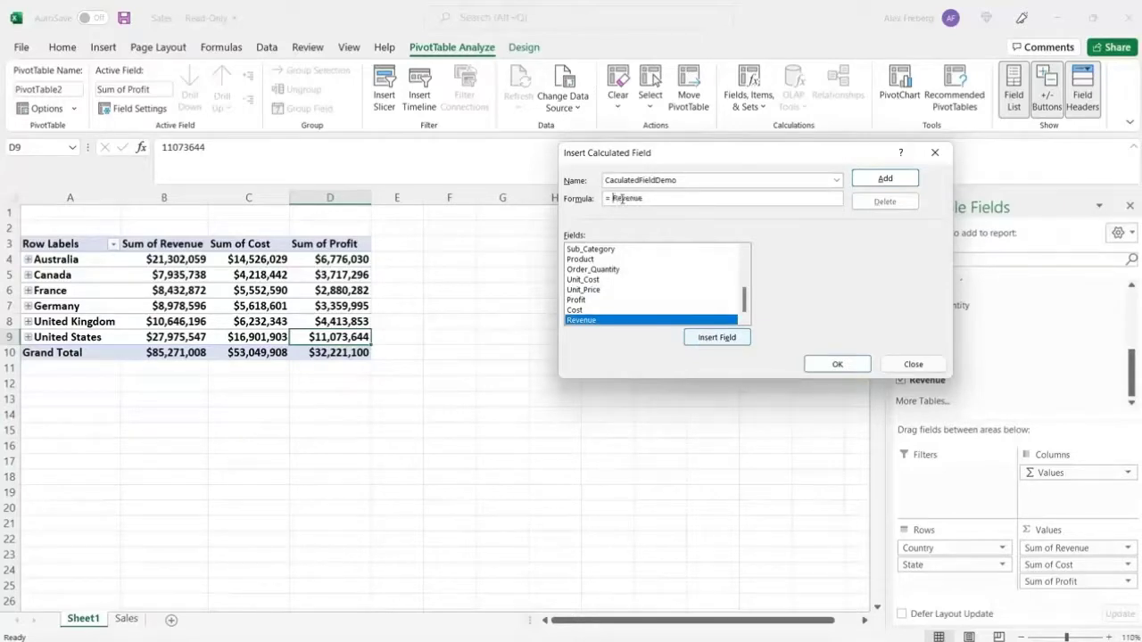
pyautogui.press('BackSpace')
pyautogui.click(606, 311)
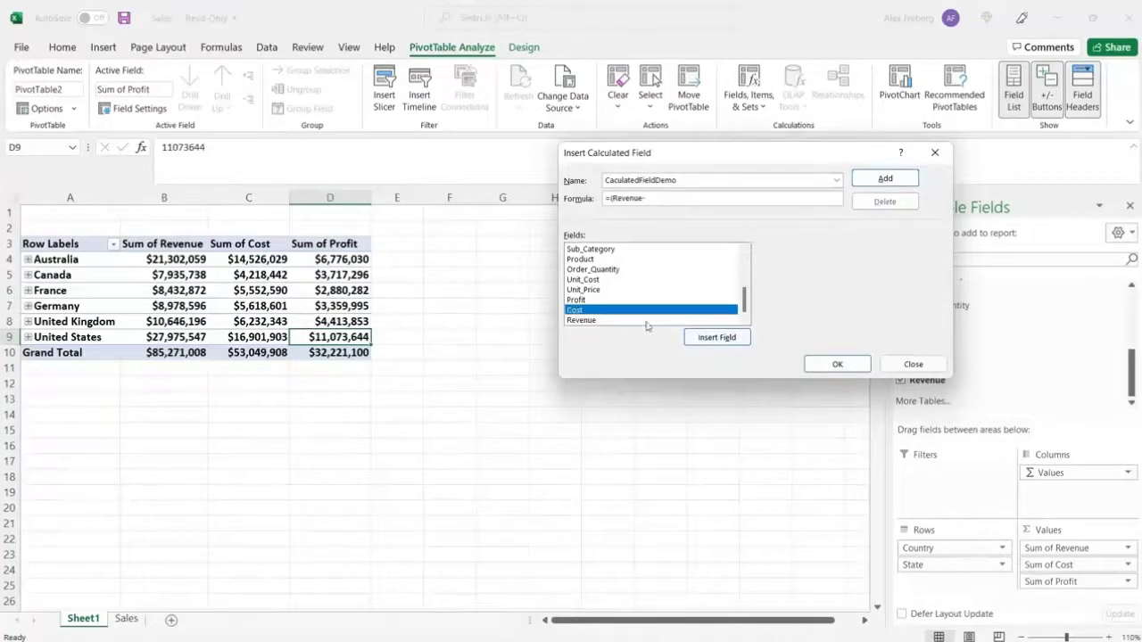
pyautogui.click(716, 337)
pyautogui.click(836, 364)
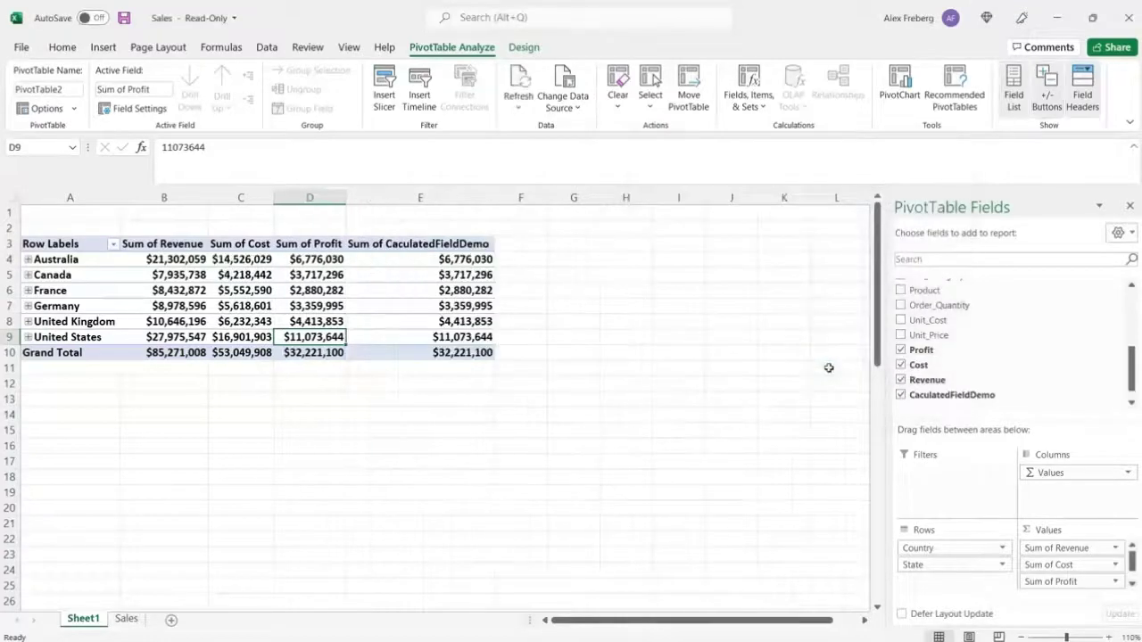
pyautogui.click(419, 353)
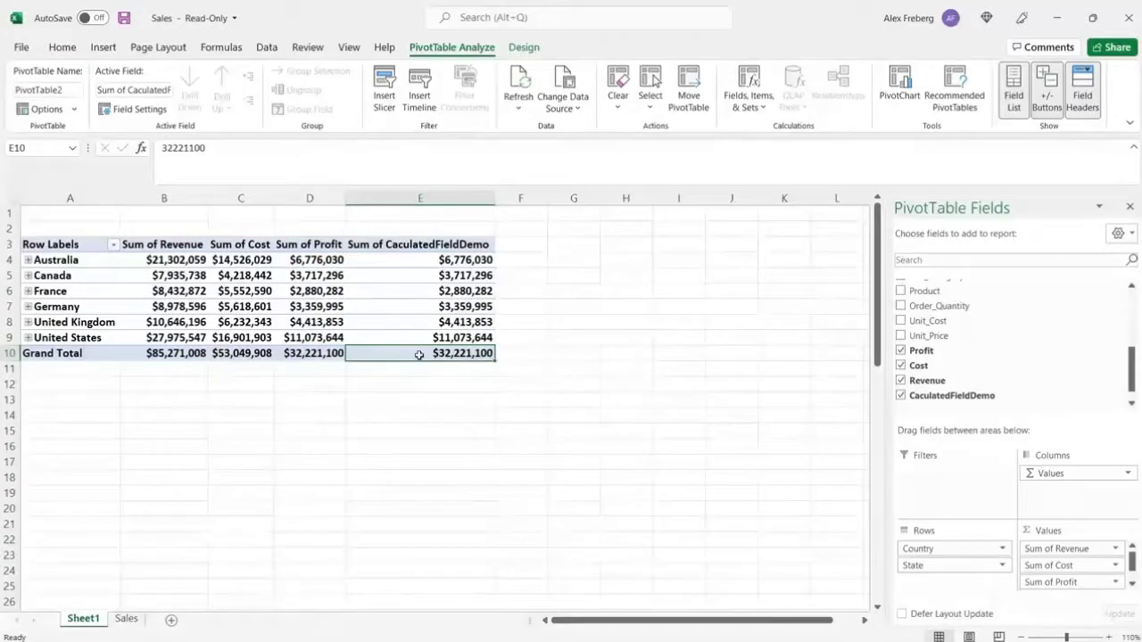
pyautogui.click(318, 355)
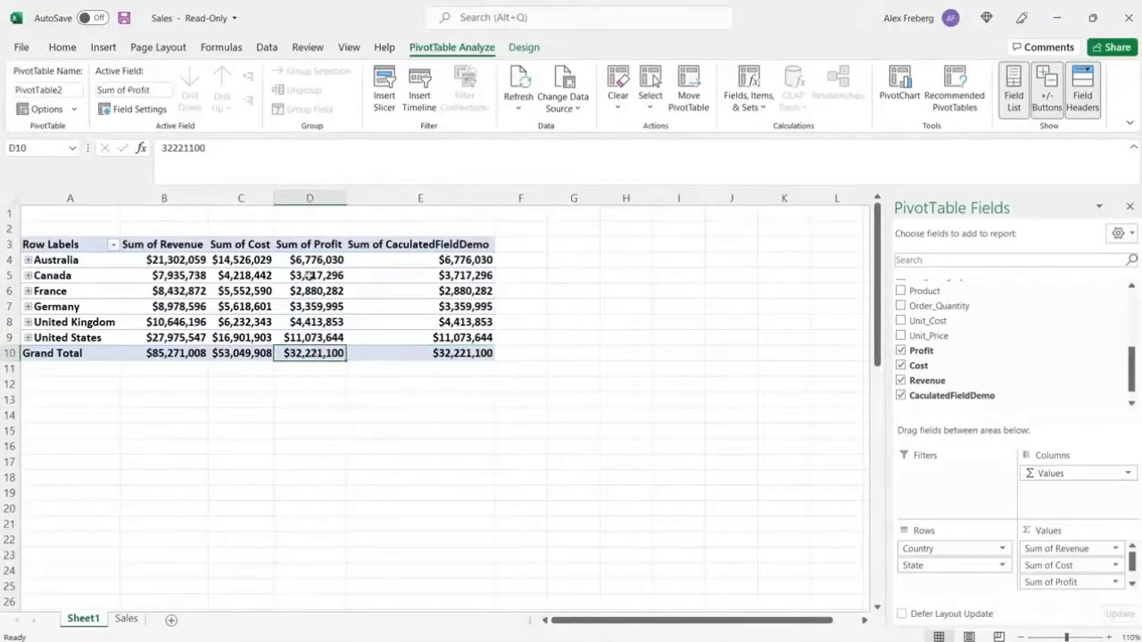
pyautogui.click(313, 337)
pyautogui.moveTo(312, 338); pyautogui.dragTo(372, 336)
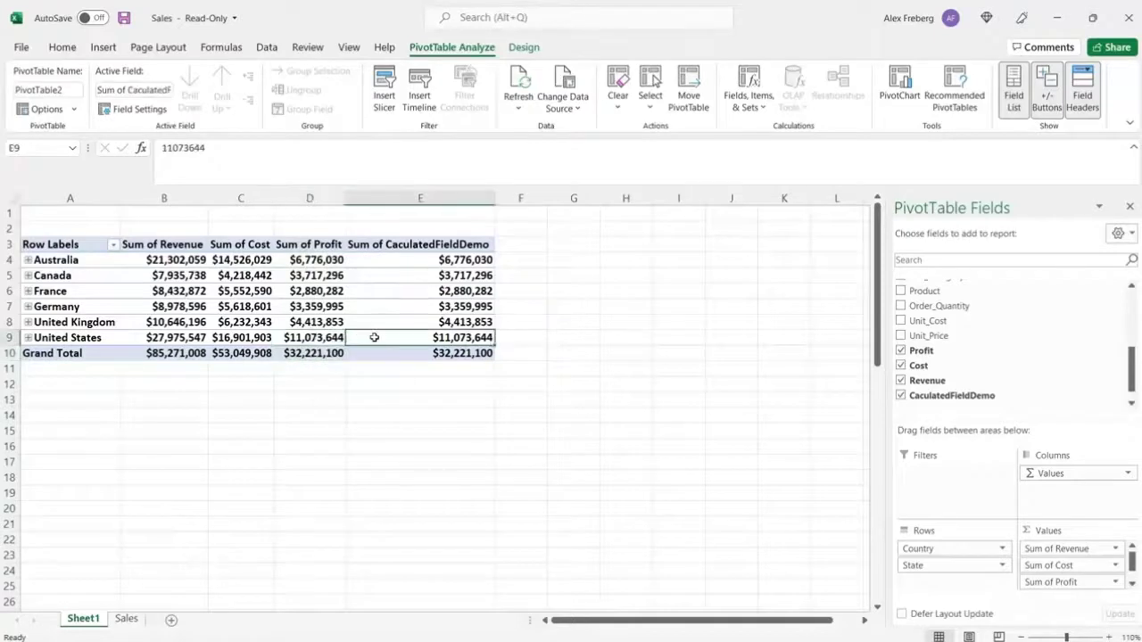
pyautogui.click(319, 323)
pyautogui.click(365, 324)
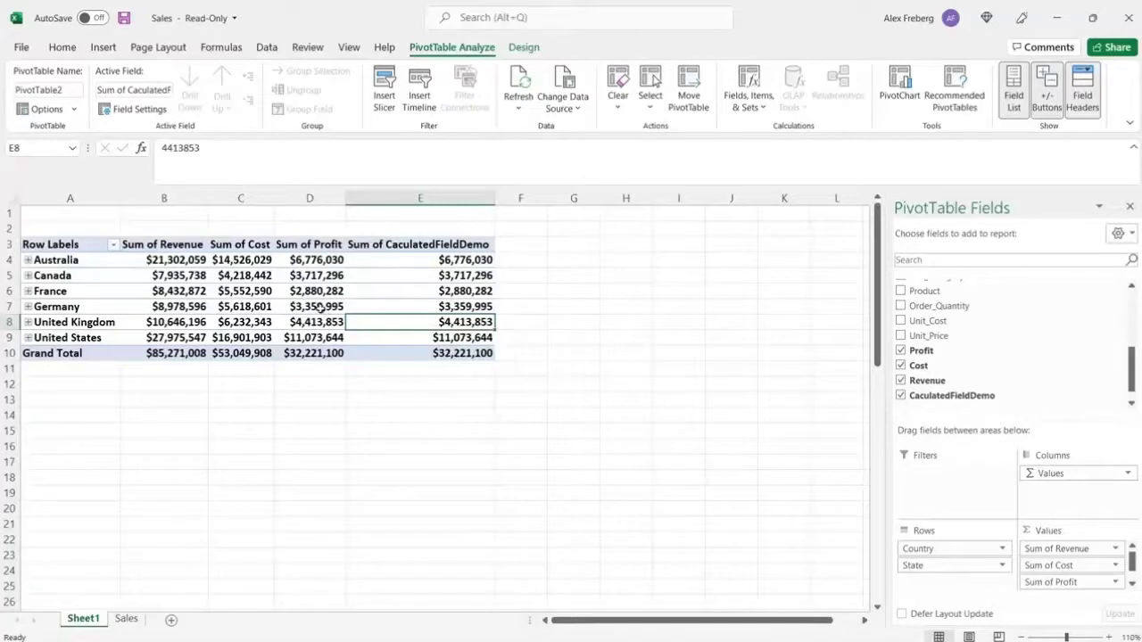
# Step: Try cutting calculated field column E to another spot, then abandon the move
pyautogui.moveTo(415, 306)
pyautogui.click(422, 197)
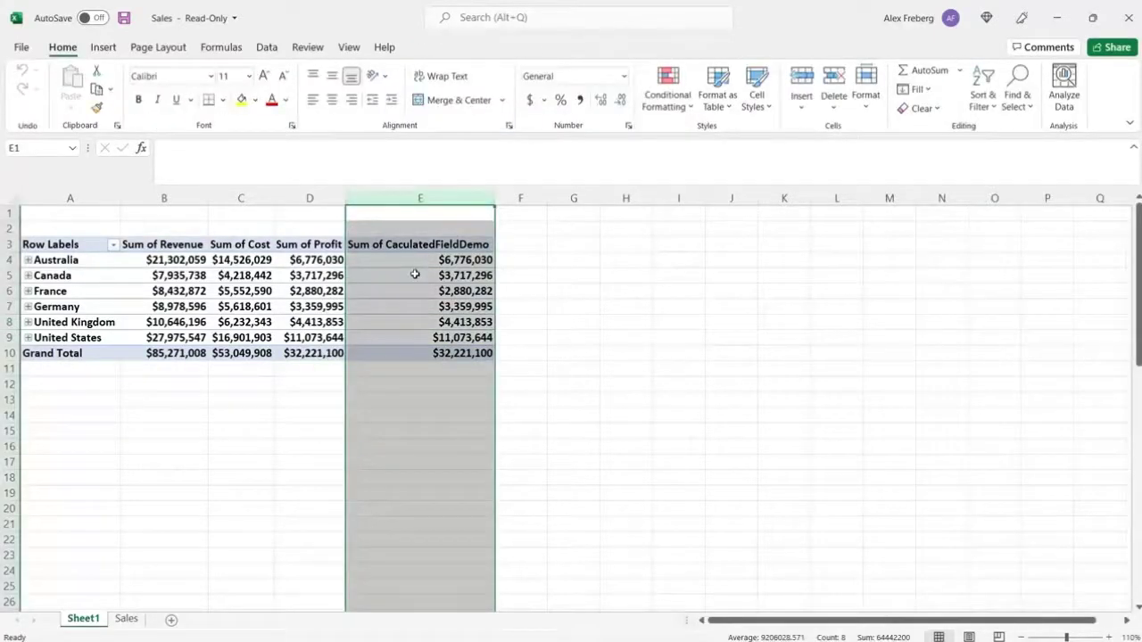
pyautogui.moveTo(415, 274)
pyautogui.moveTo(416, 297)
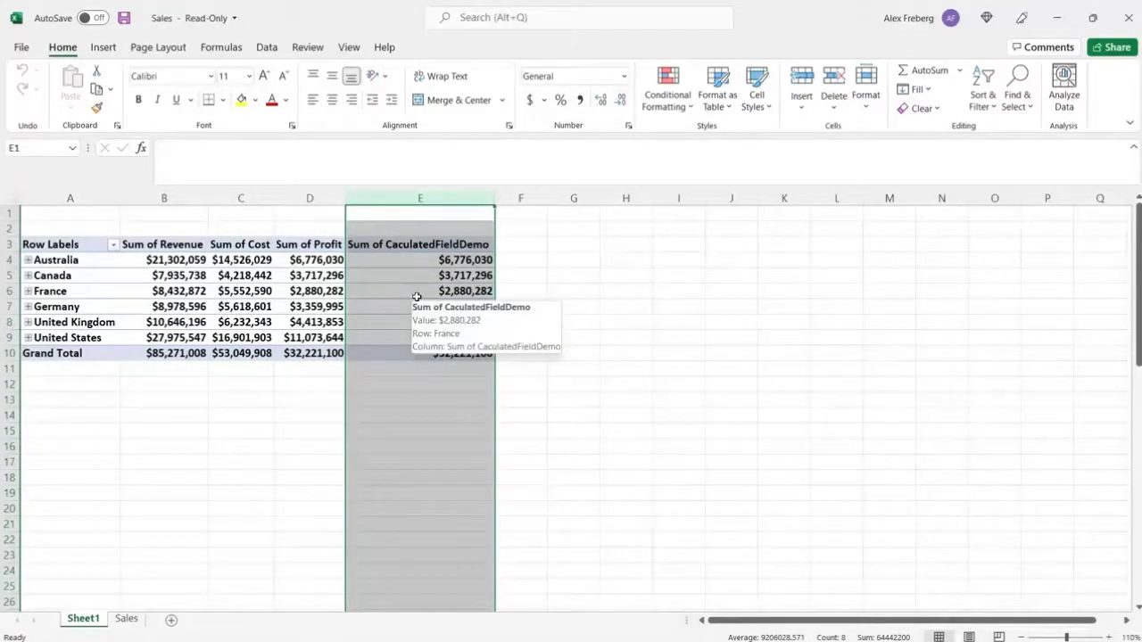
pyautogui.rightClick(418, 300)
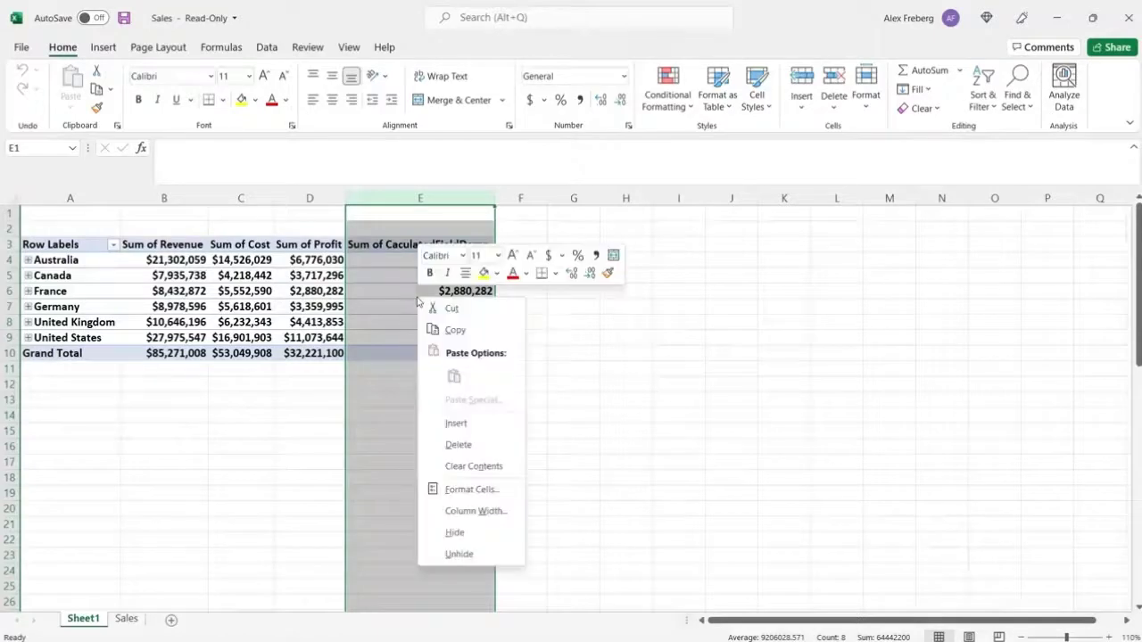
pyautogui.click(482, 311)
pyautogui.click(518, 306)
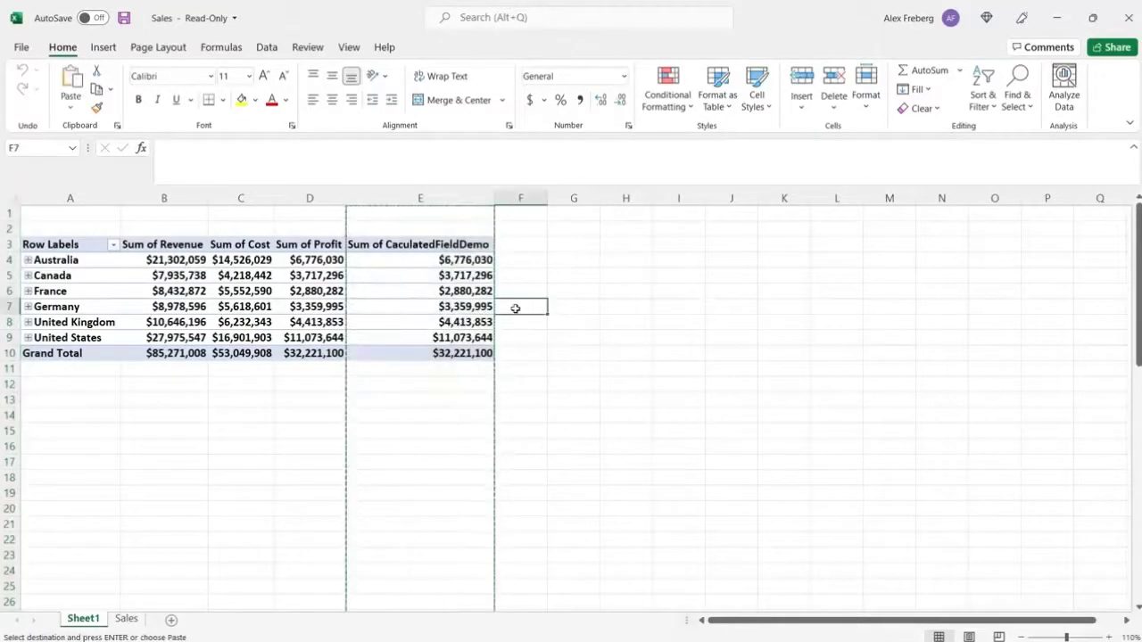
pyautogui.click(628, 197)
pyautogui.click(554, 247)
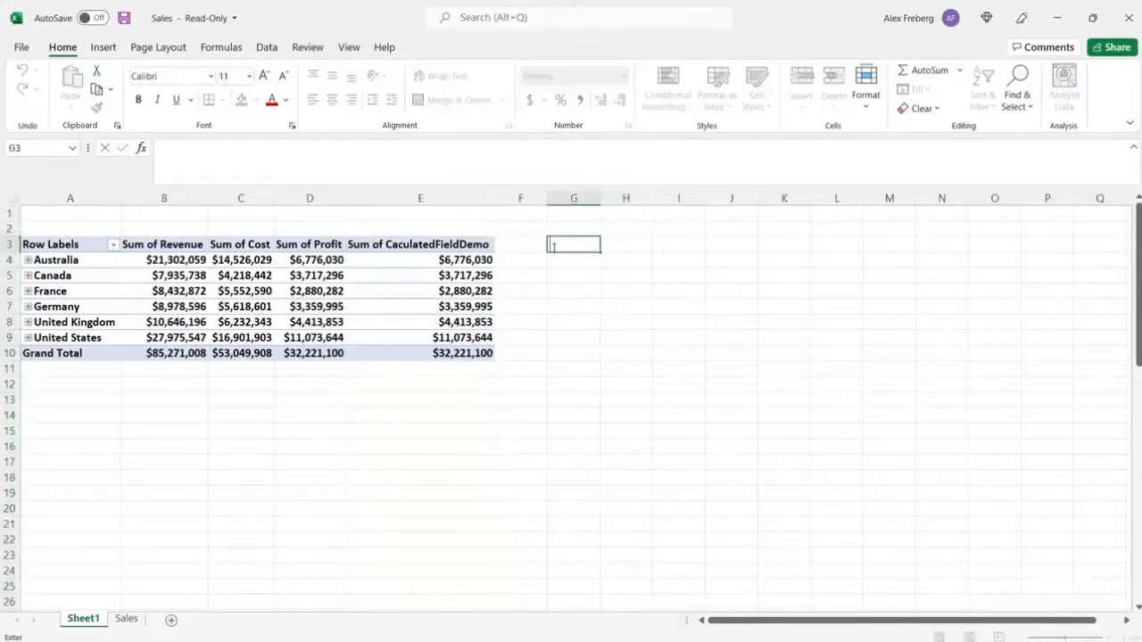
# Step: Uncheck CaculatedFieldDemo in PivotTable Fields, re-add it to Values, then uncheck it again
pyautogui.click(434, 303)
pyautogui.scroll(-1, 1041, 354)
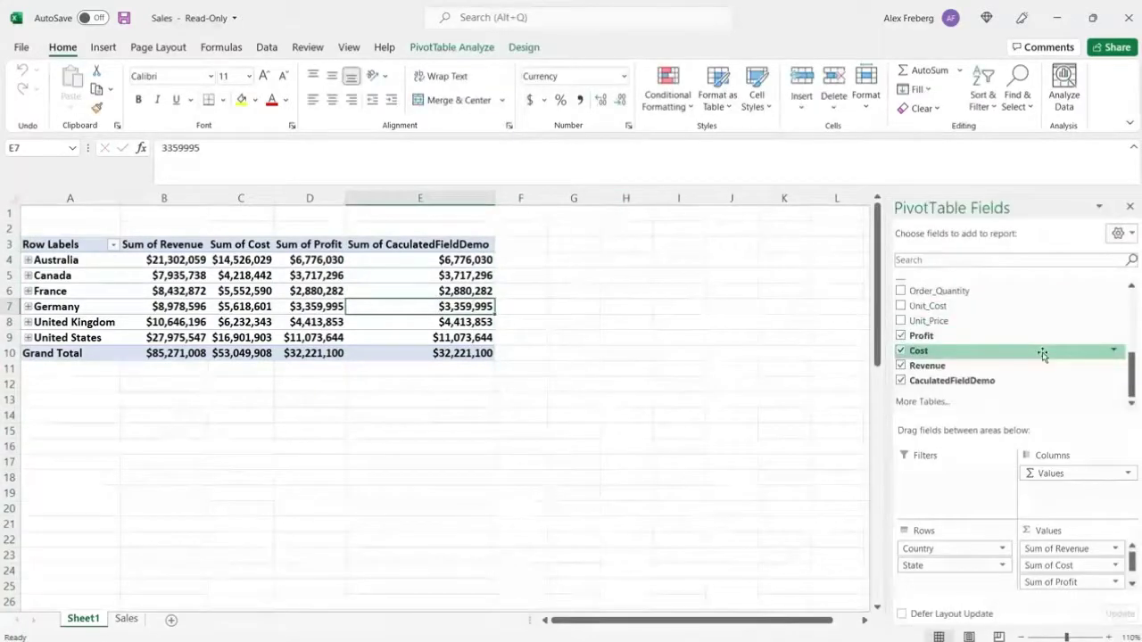
pyautogui.click(901, 381)
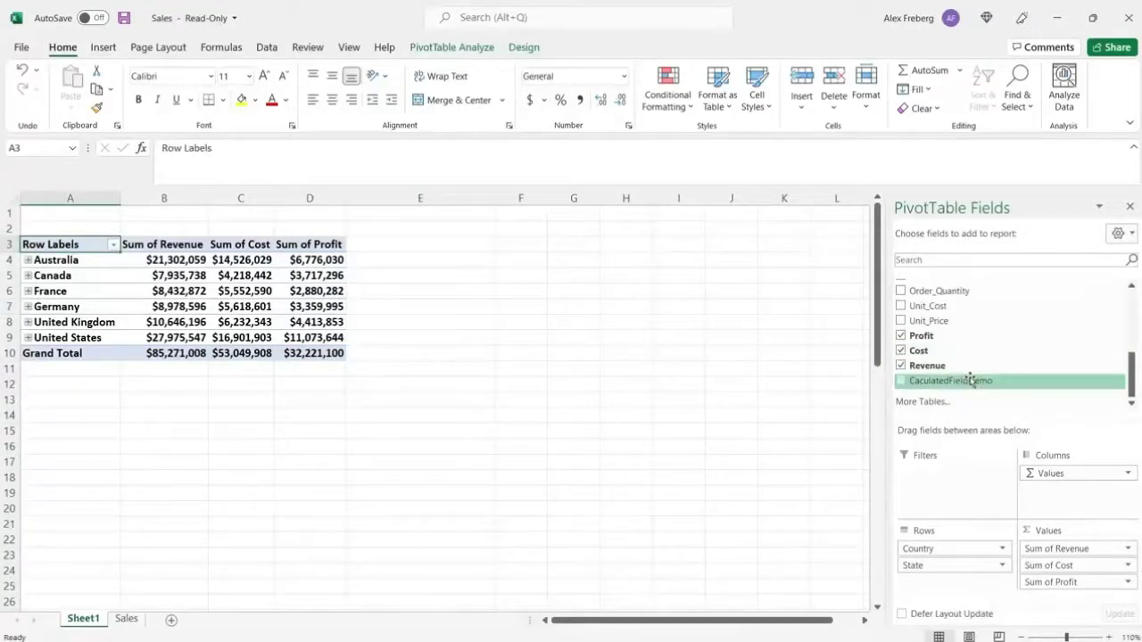
pyautogui.moveTo(971, 381); pyautogui.dragTo(1057, 603)
pyautogui.moveTo(982, 385); pyautogui.dragTo(1076, 600)
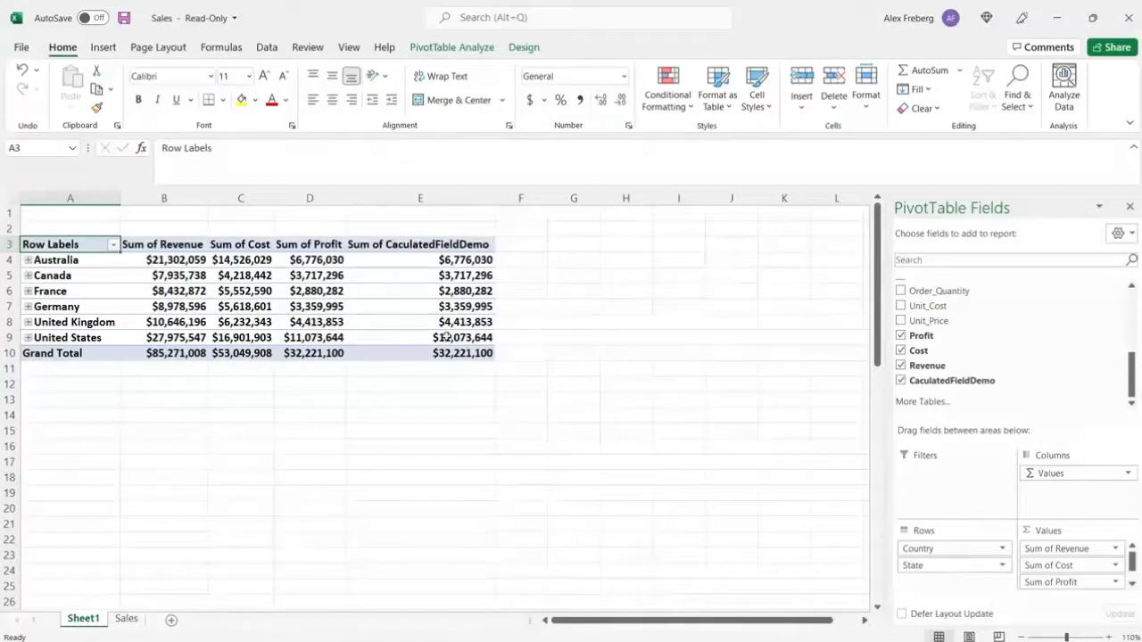
pyautogui.moveTo(446, 335)
pyautogui.click(901, 381)
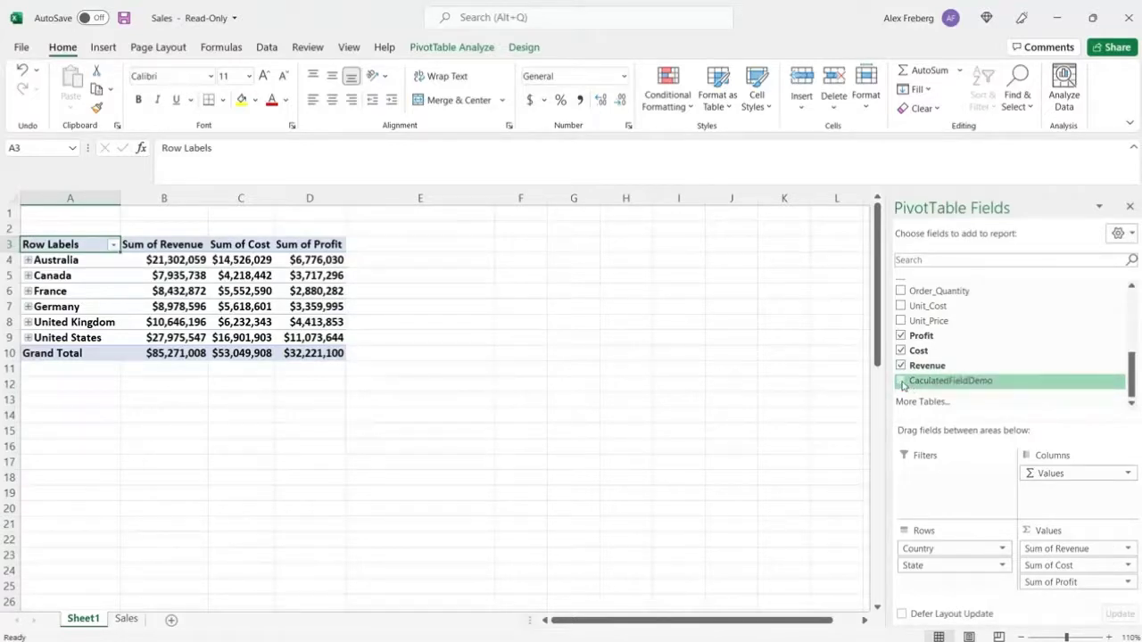
pyautogui.click(341, 354)
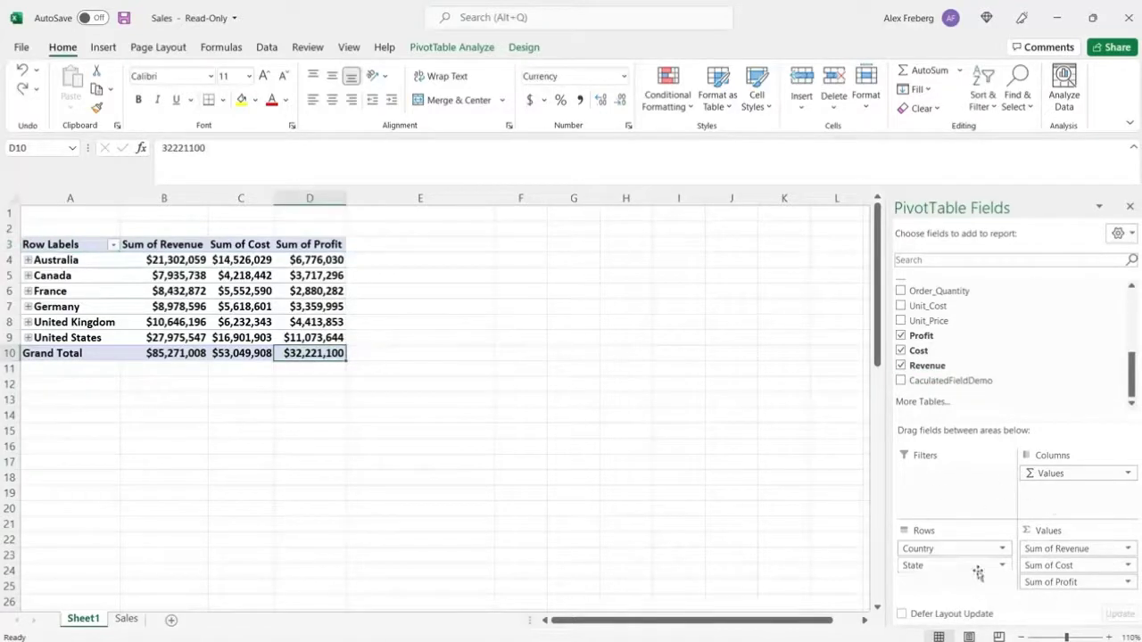
pyautogui.moveTo(1033, 581); pyautogui.dragTo(993, 493)
pyautogui.moveTo(919, 486); pyautogui.dragTo(970, 501)
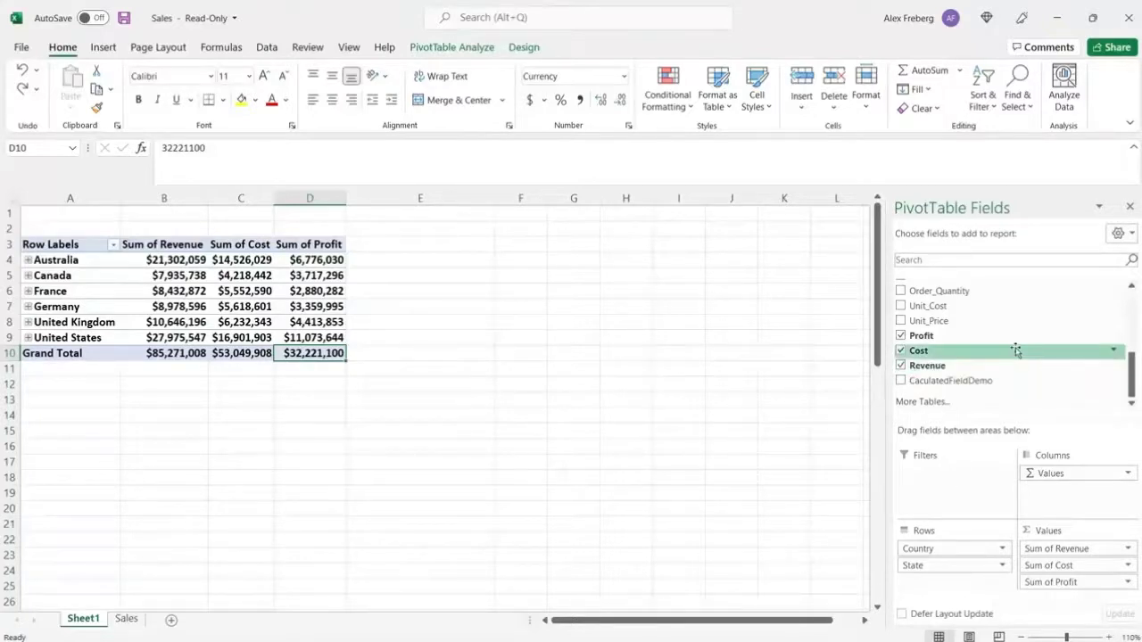
pyautogui.scroll(2, 1016, 347)
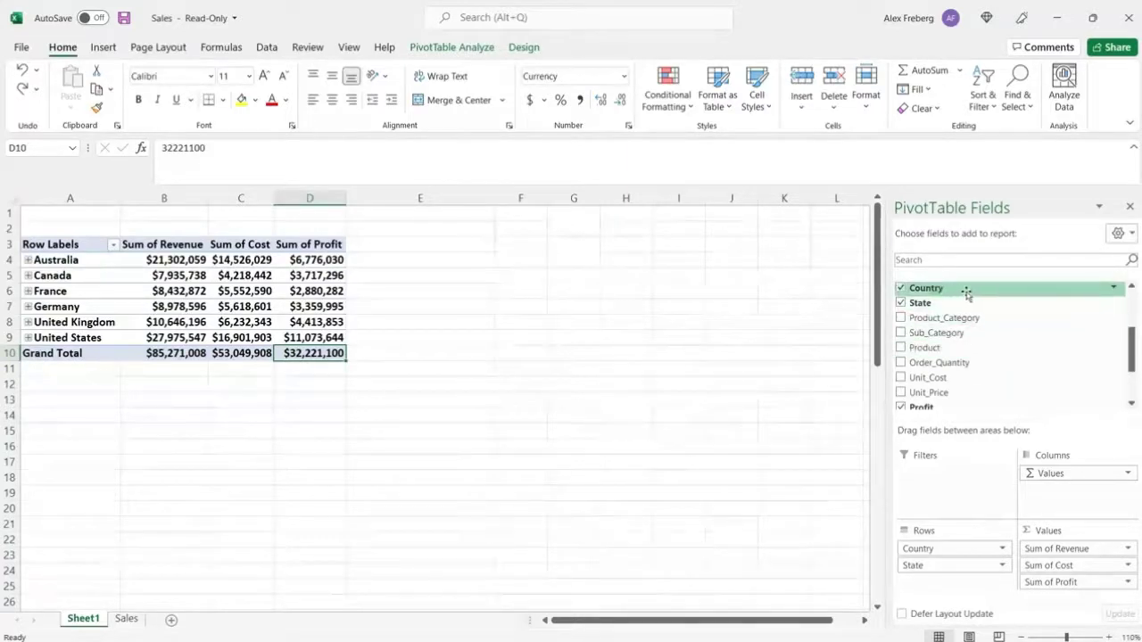
pyautogui.moveTo(966, 293); pyautogui.dragTo(959, 476)
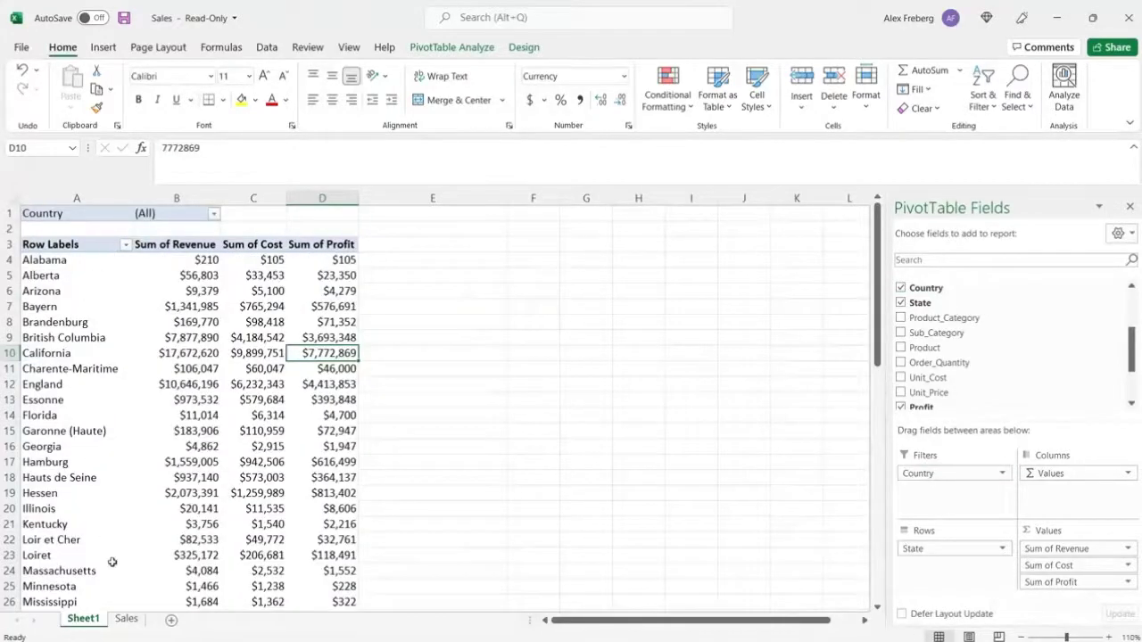
pyautogui.click(214, 215)
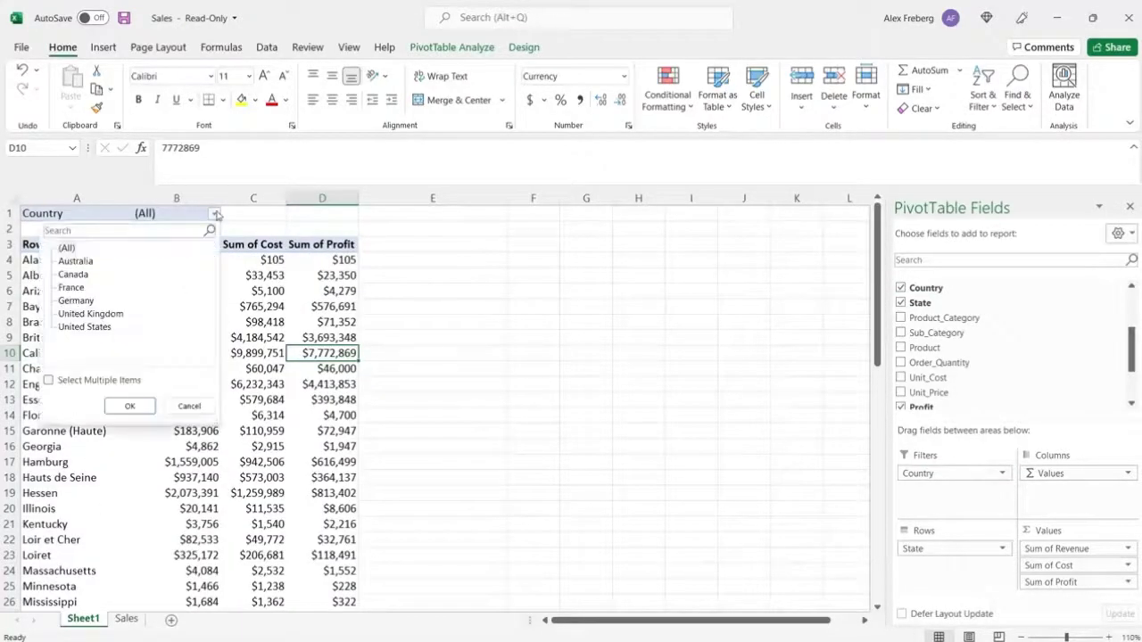
pyautogui.click(88, 260)
pyautogui.click(130, 406)
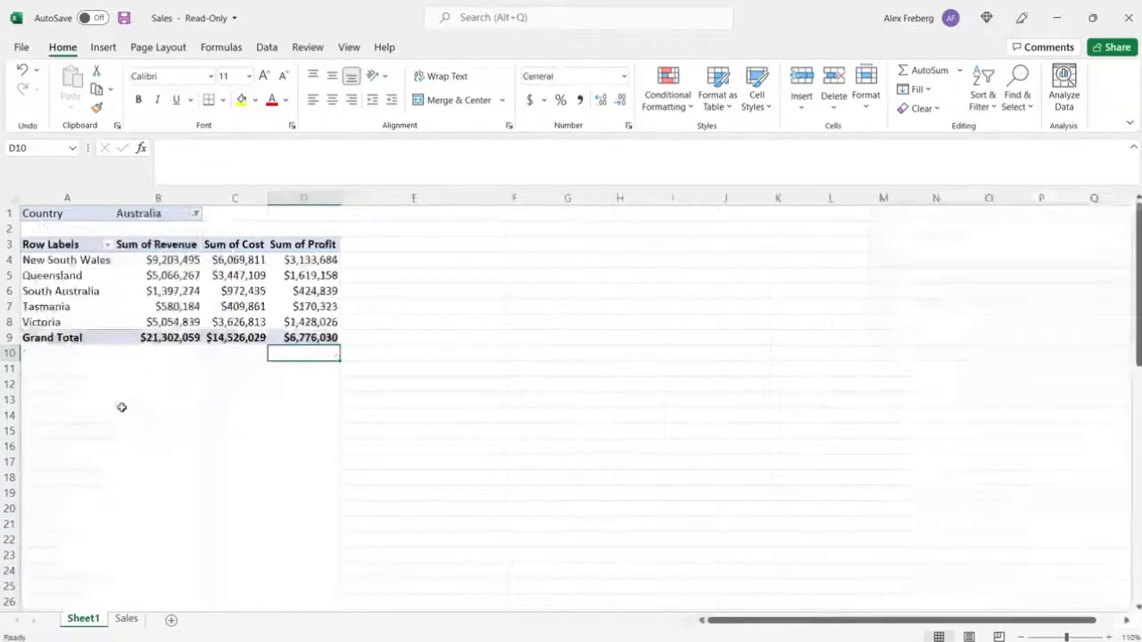
pyautogui.moveTo(69, 260); pyautogui.dragTo(84, 321)
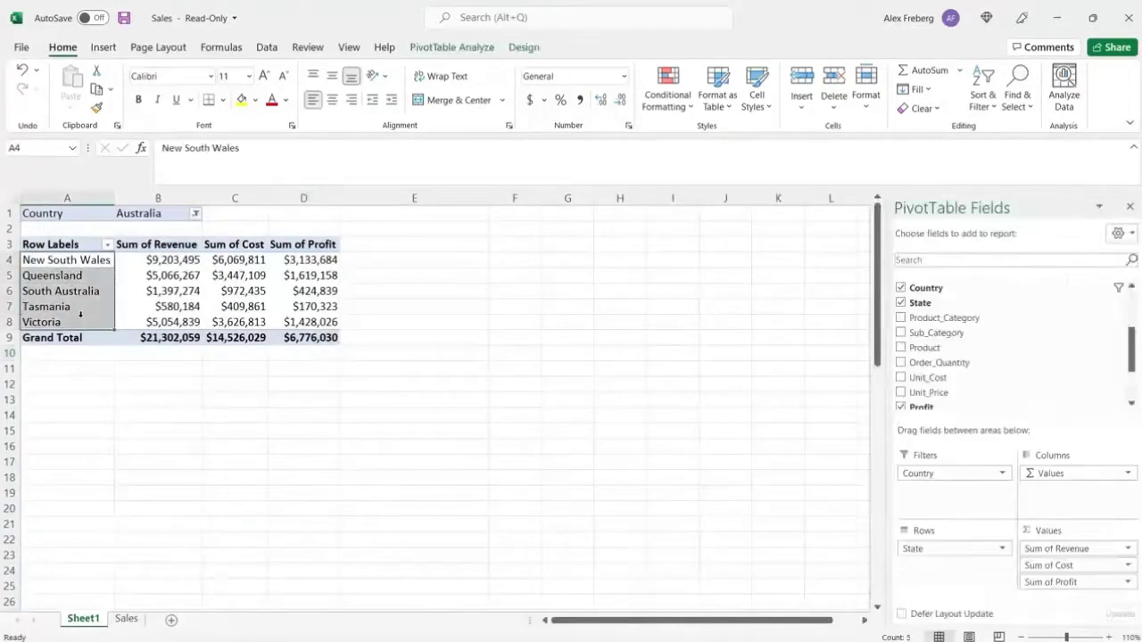
pyautogui.hotkey('ctrl', 'z')
pyautogui.hotkey('ctrl', 'z')
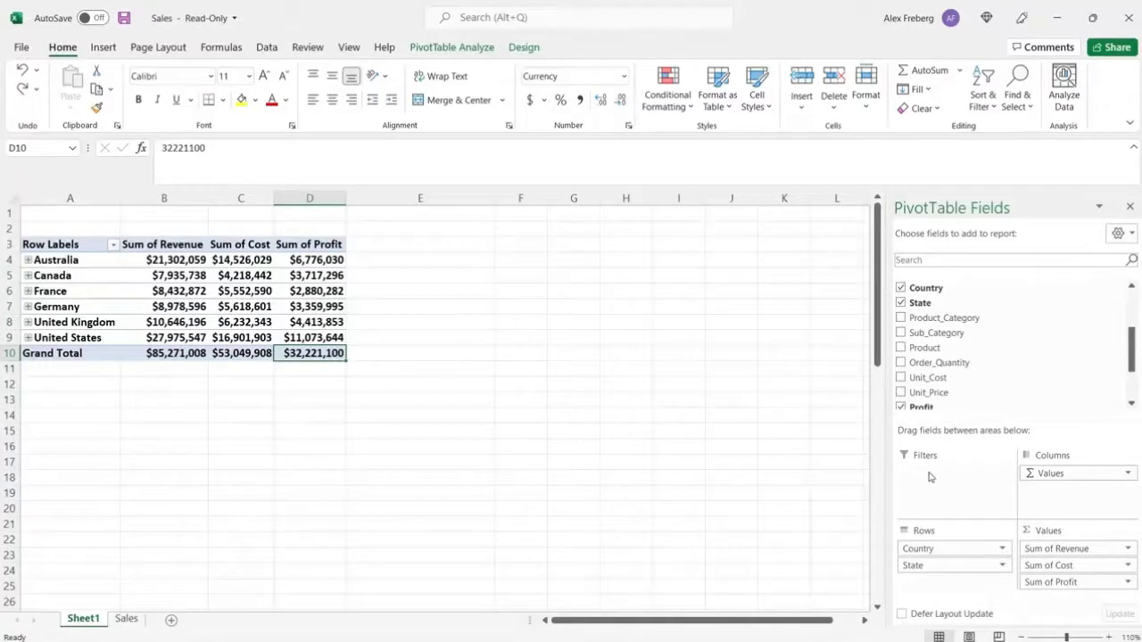
# Step: Make Customer_Gender a report filter and filter the pivot to F only
pyautogui.scroll(1, 991, 375)
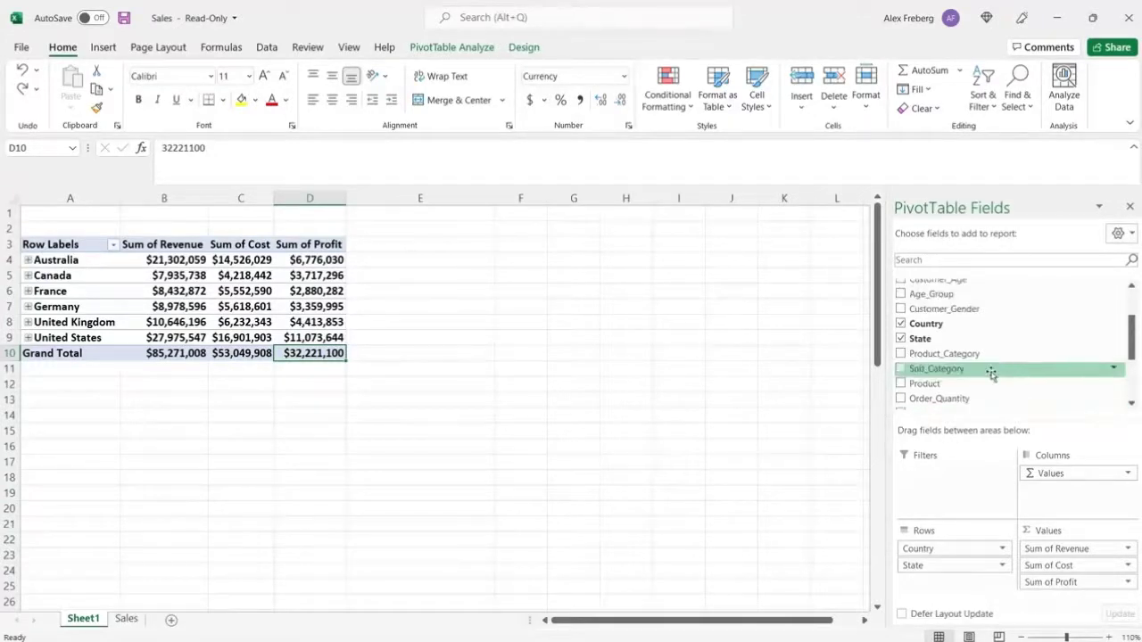
pyautogui.scroll(1, 982, 330)
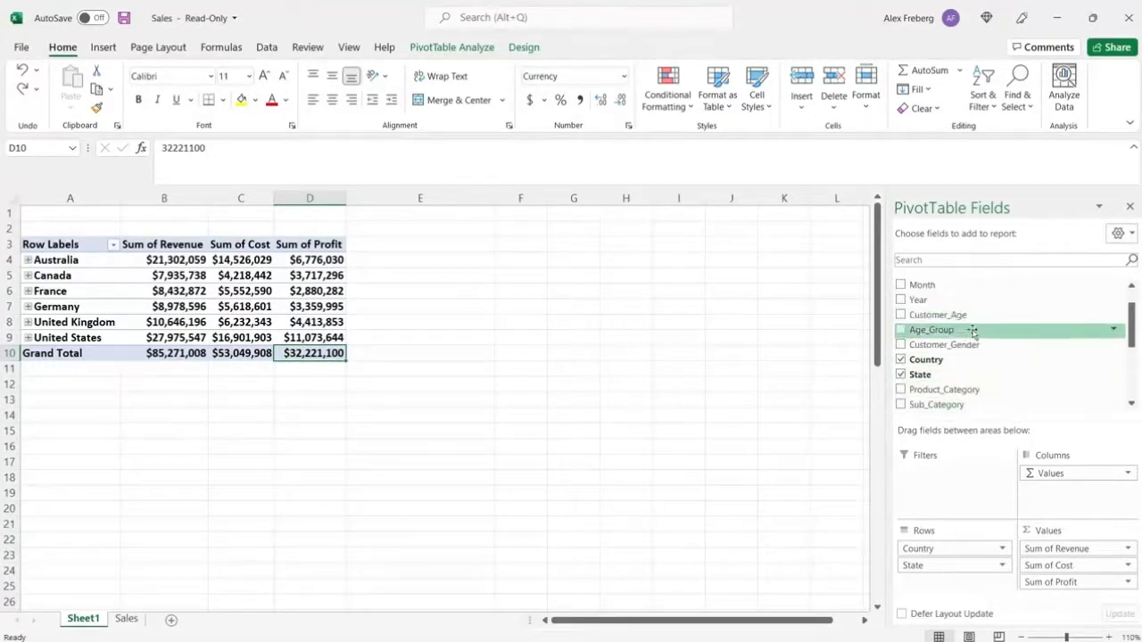
pyautogui.moveTo(986, 352); pyautogui.dragTo(950, 475)
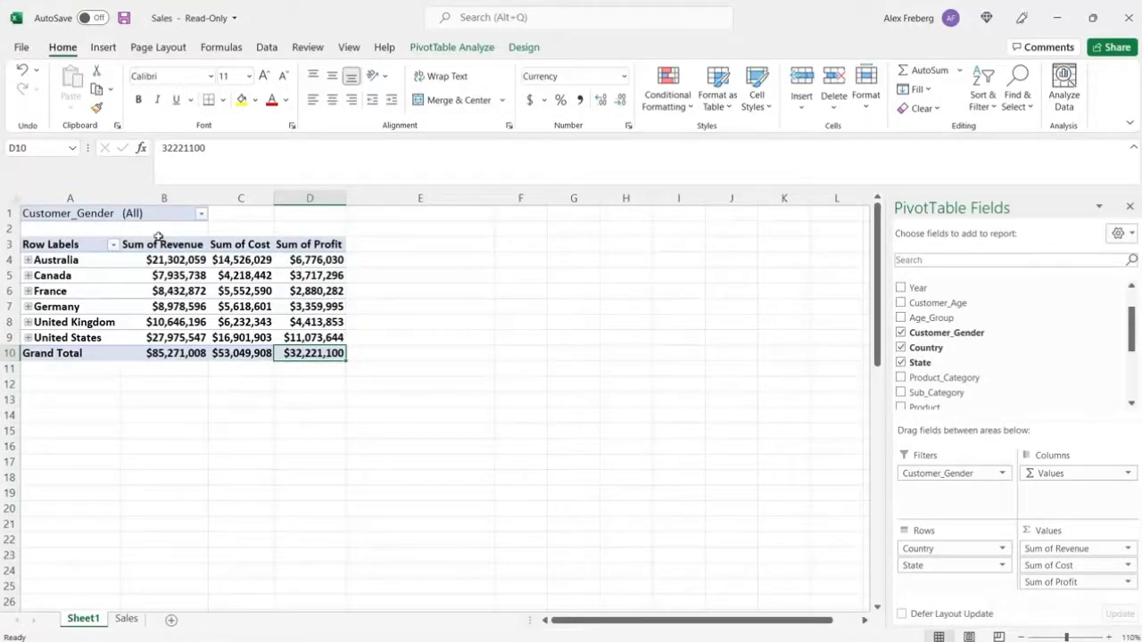
pyautogui.click(201, 215)
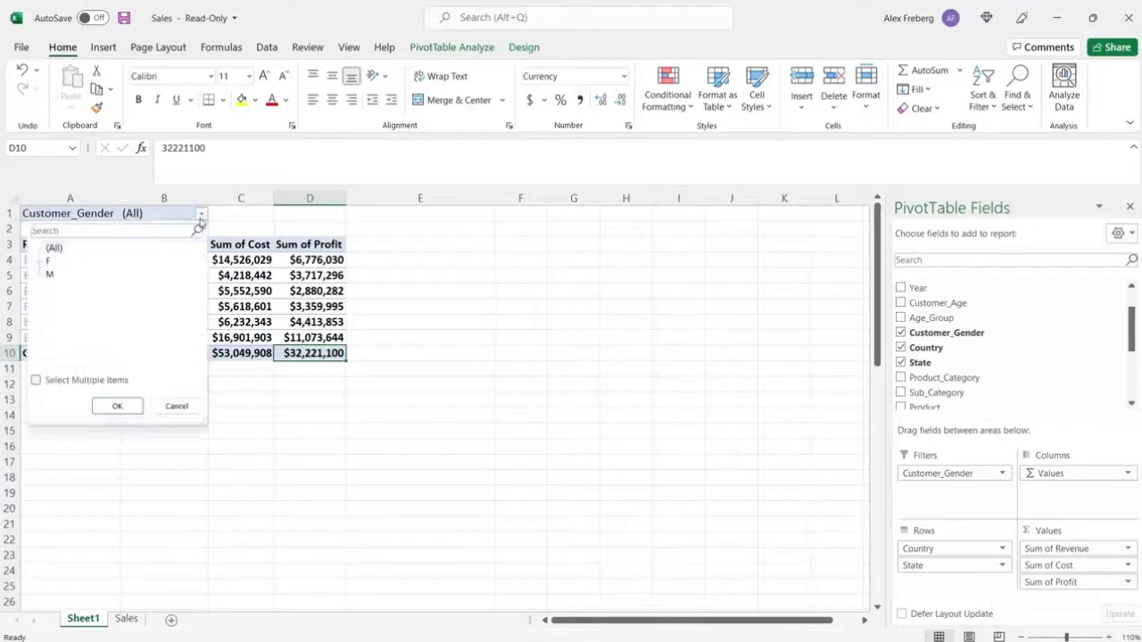
pyautogui.click(49, 261)
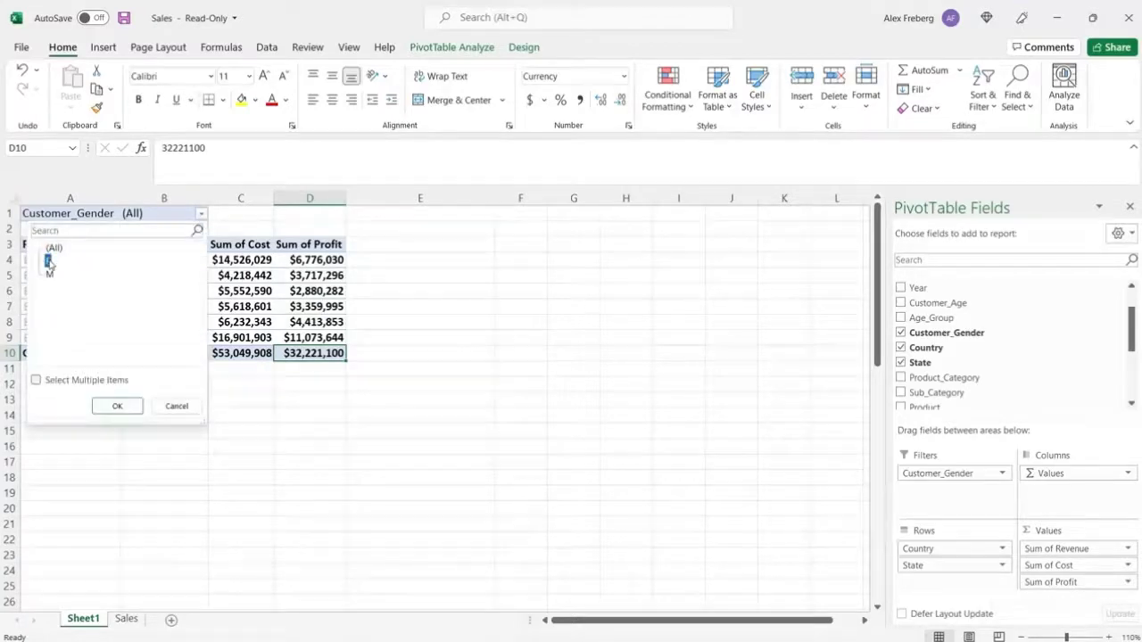
pyautogui.click(105, 406)
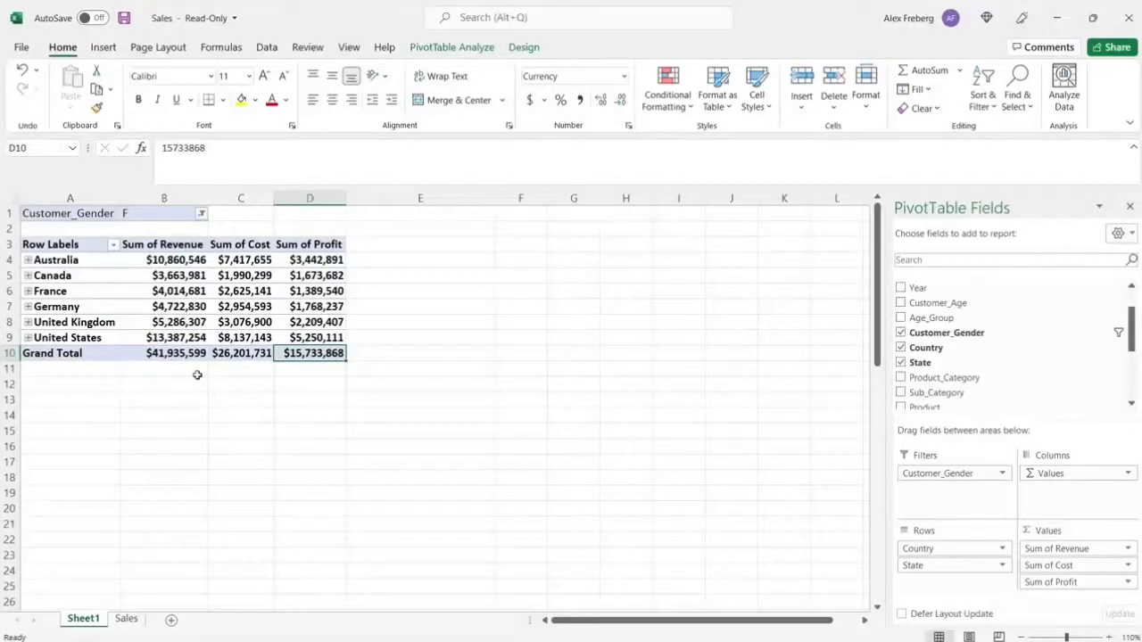
# Step: Switch the gender filter to M, then back to F, and select cell G3
pyautogui.click(202, 215)
pyautogui.click(49, 274)
pyautogui.click(117, 407)
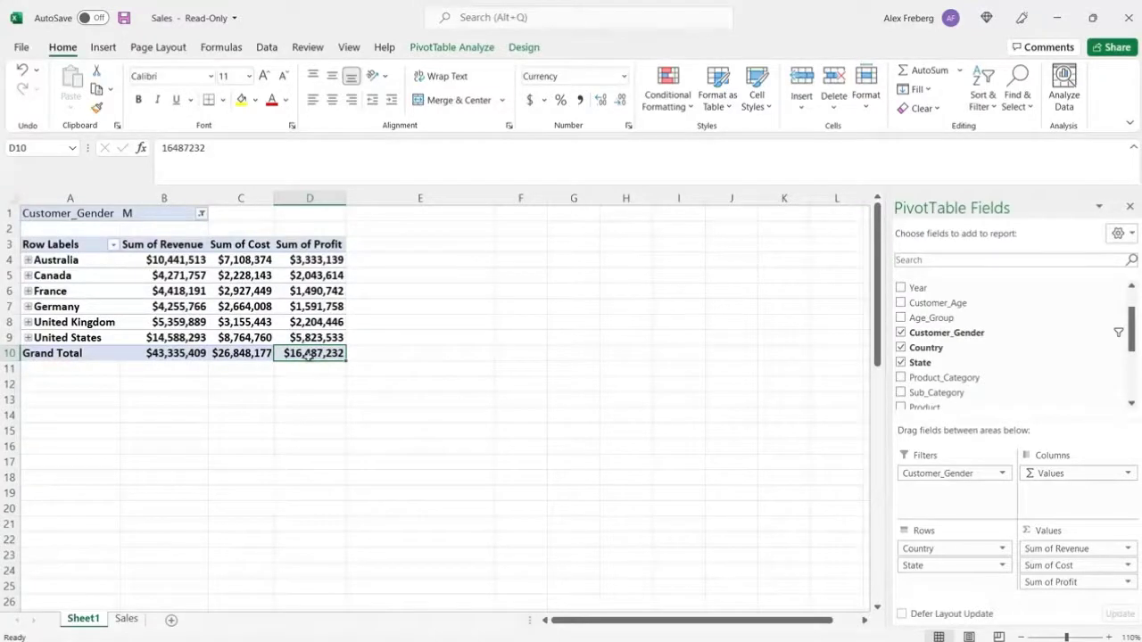
pyautogui.click(202, 214)
pyautogui.click(50, 262)
pyautogui.click(116, 406)
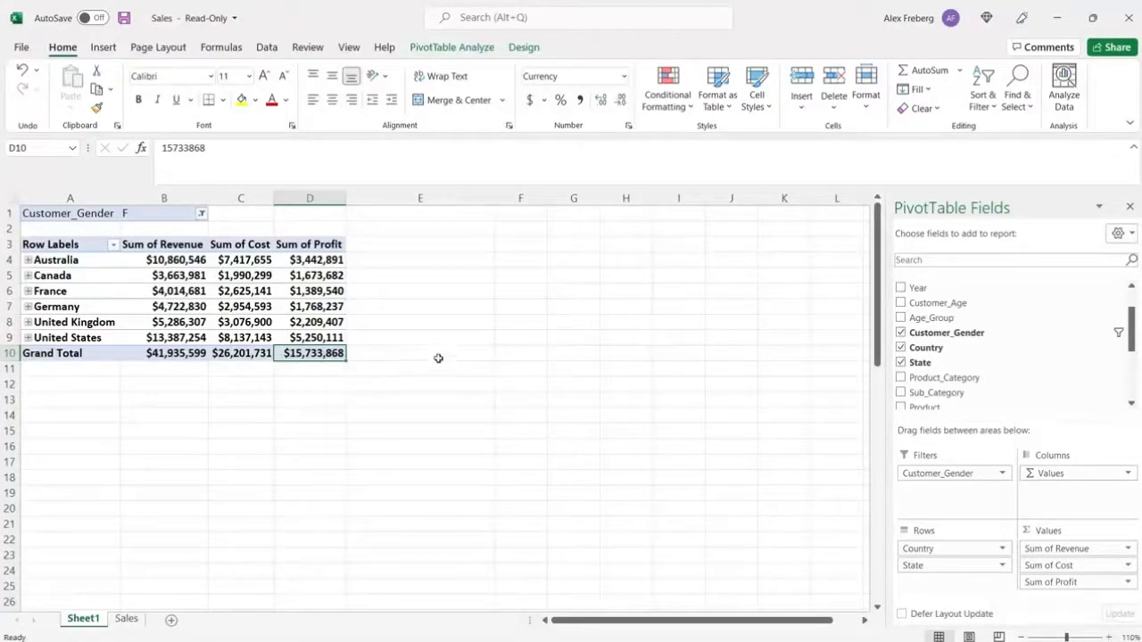
pyautogui.click(573, 244)
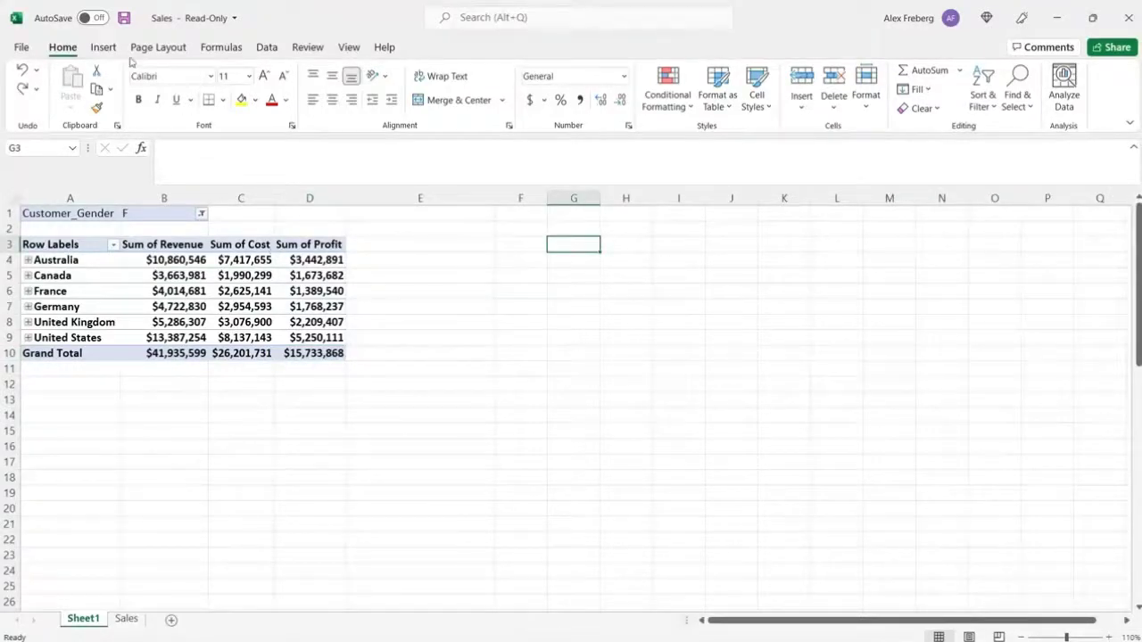
# Step: Insert a PivotTable at Sheet1!G3 using the full Sales range A1:R113037
pyautogui.click(104, 48)
pyautogui.click(34, 79)
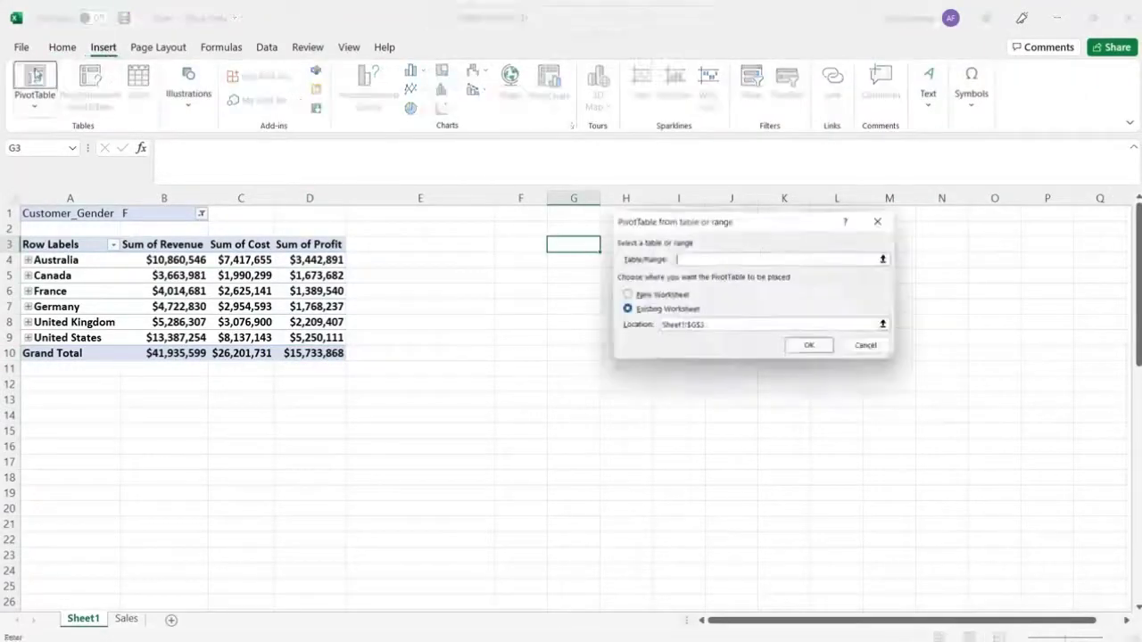
pyautogui.click(128, 620)
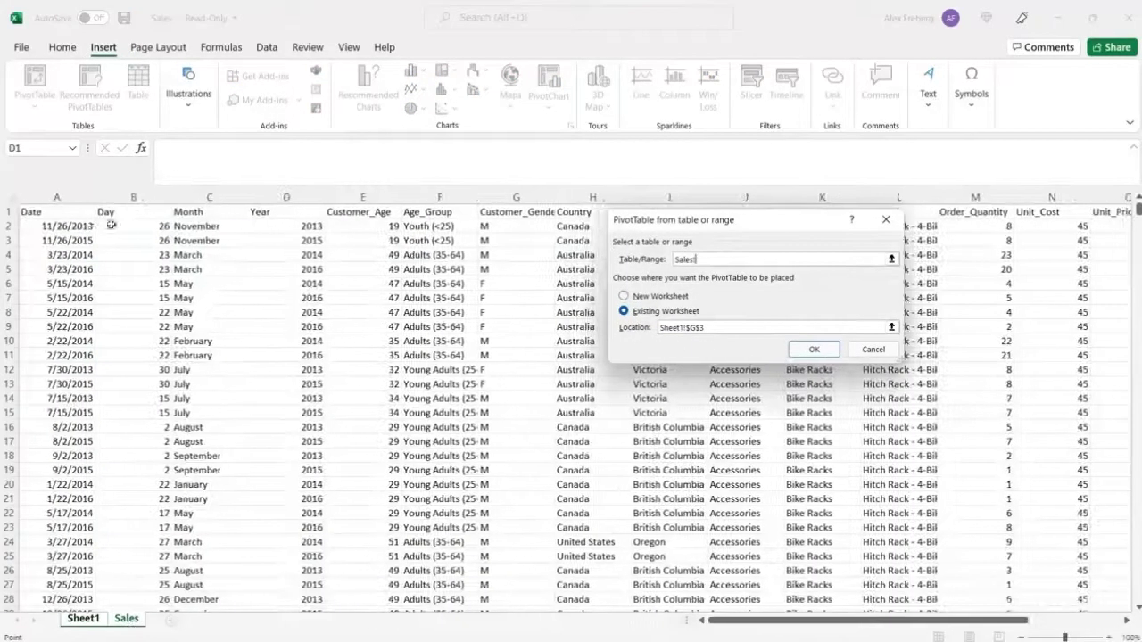
pyautogui.click(61, 211)
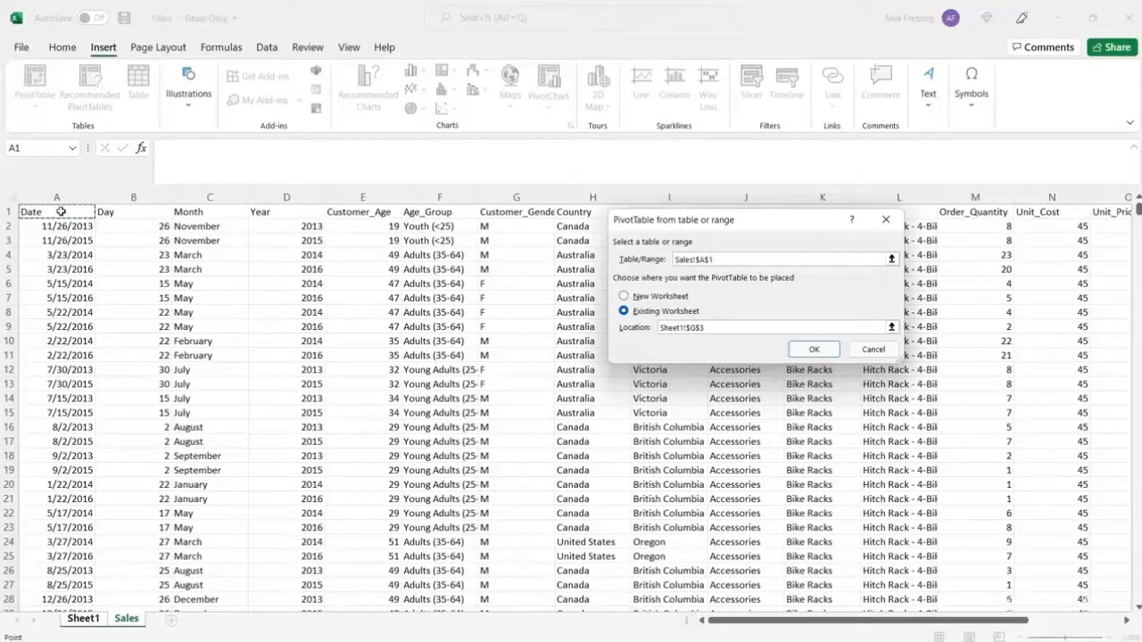
pyautogui.hotkey('ctrl', 'shift', 'Right')
pyautogui.hotkey('ctrl', 'shift', 'Down')
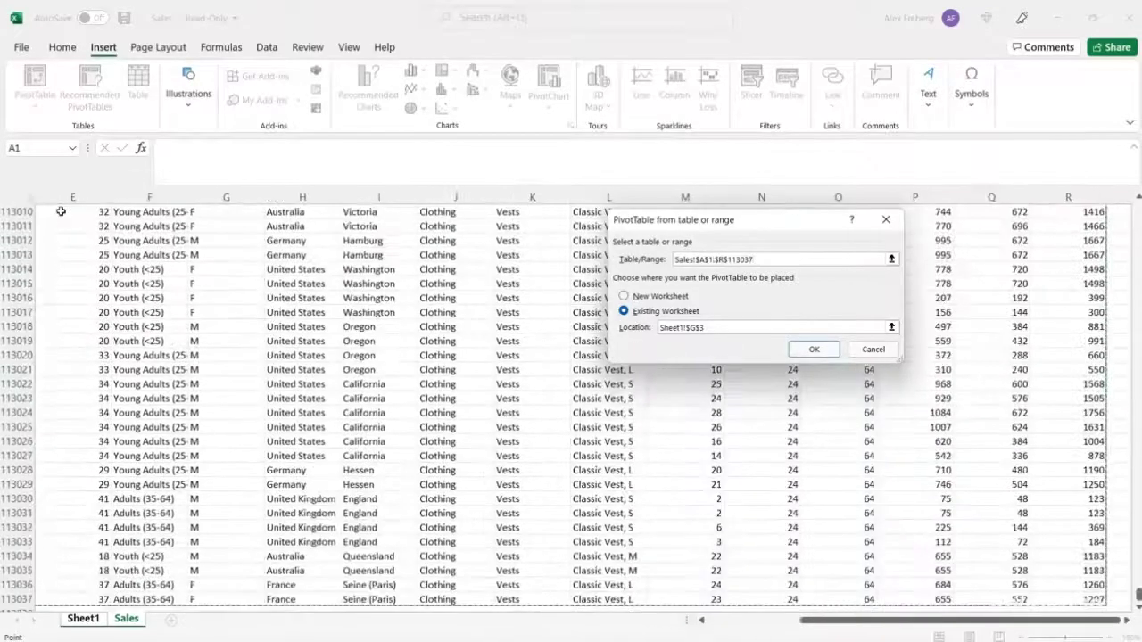
pyautogui.click(816, 350)
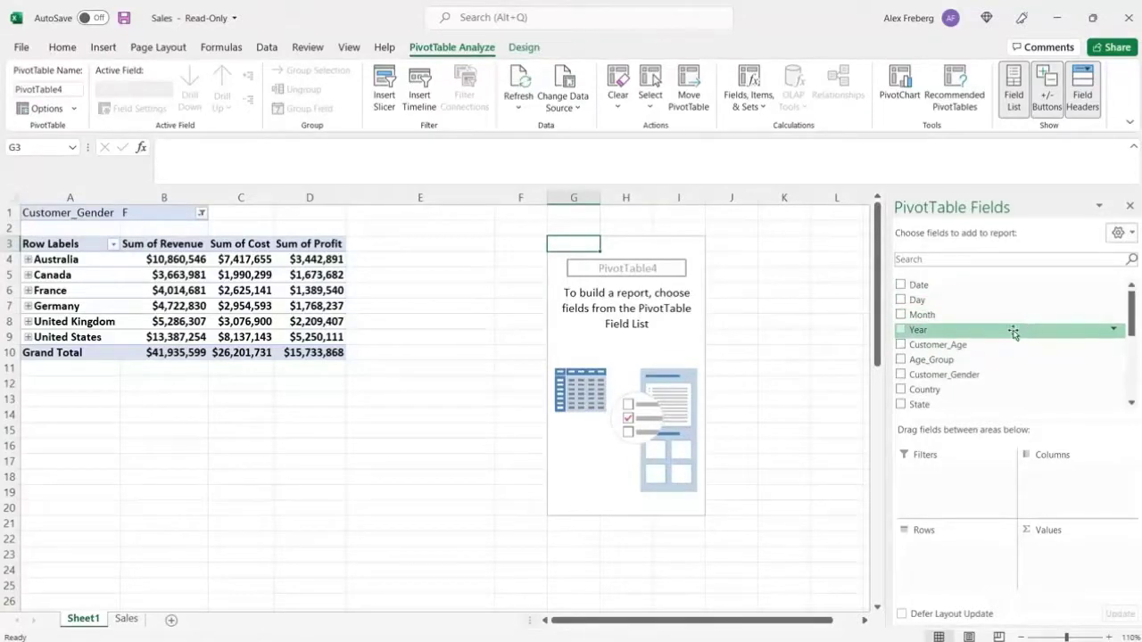
# Step: Put Country in Rows, Year in Columns and Revenue in Values, then select H5:N11
pyautogui.moveTo(937, 390); pyautogui.dragTo(944, 554)
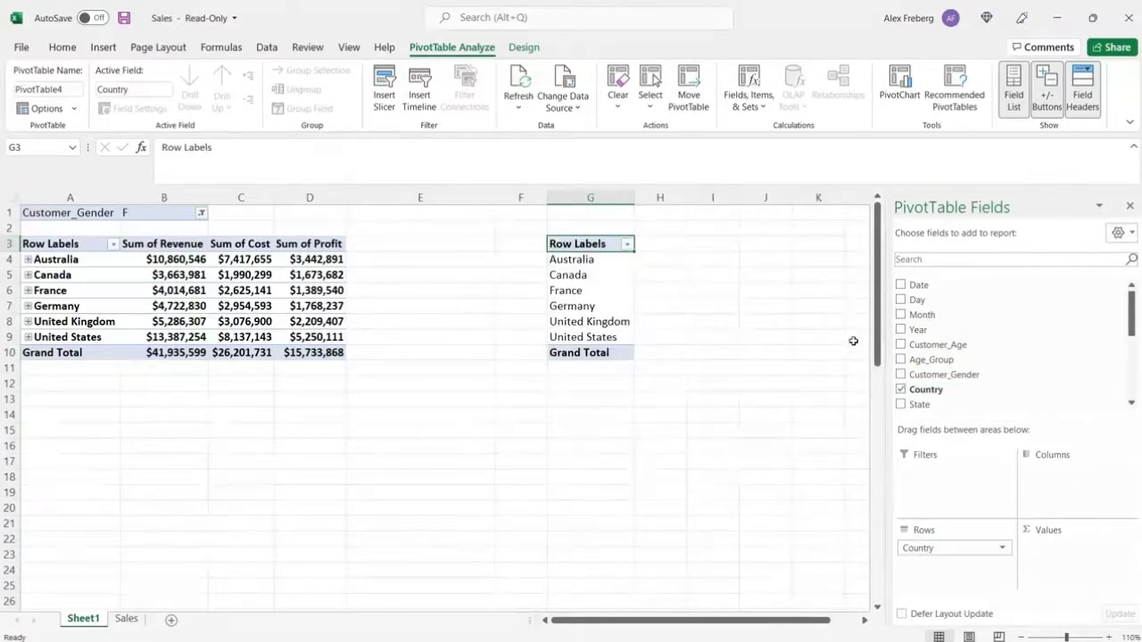
pyautogui.hscroll(3, 854, 341)
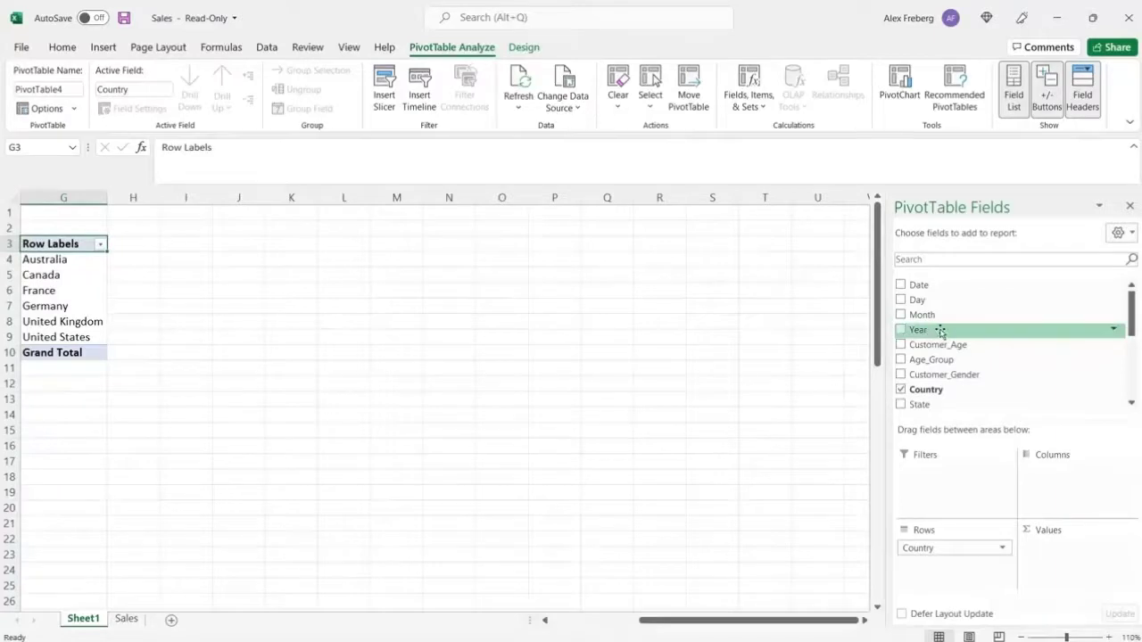
pyautogui.click(1110, 637)
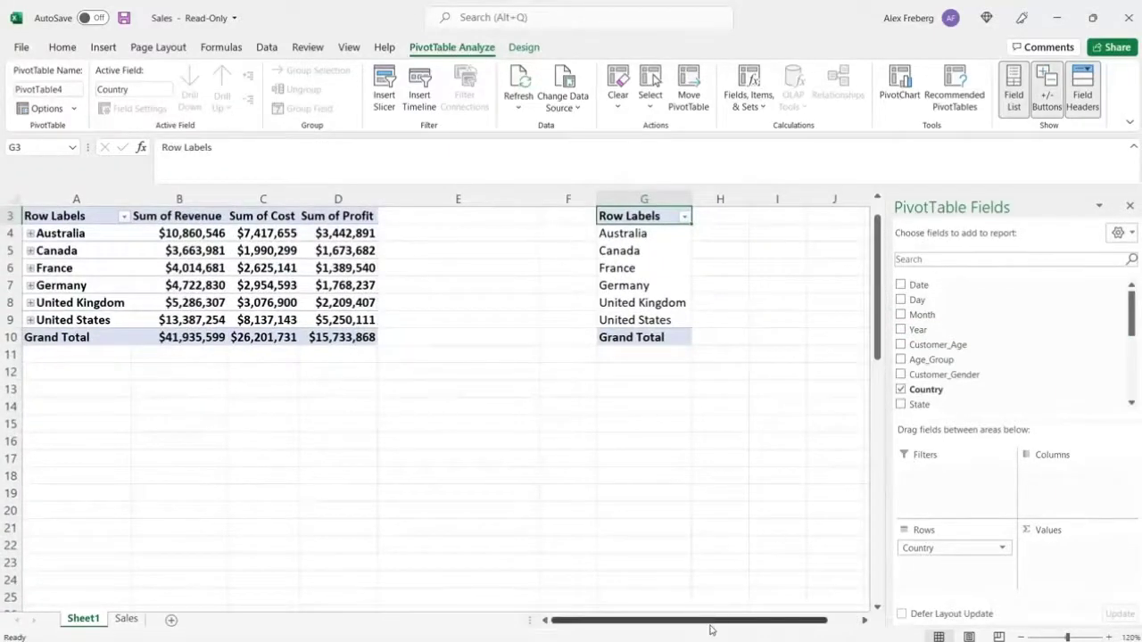
pyautogui.click(864, 621)
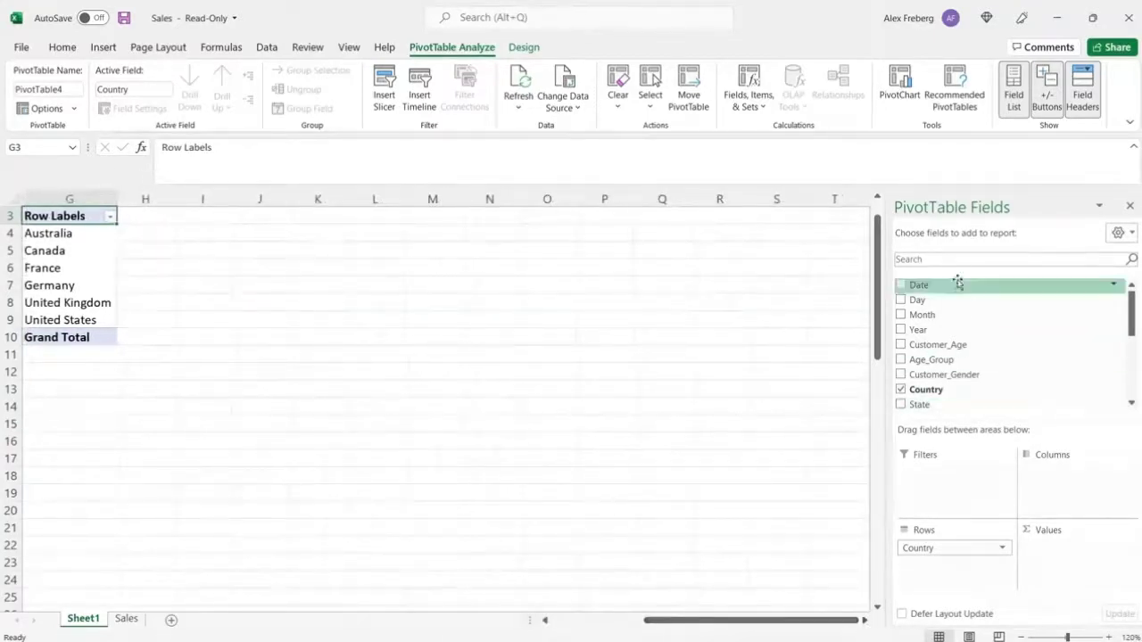
pyautogui.moveTo(949, 329); pyautogui.dragTo(1050, 476)
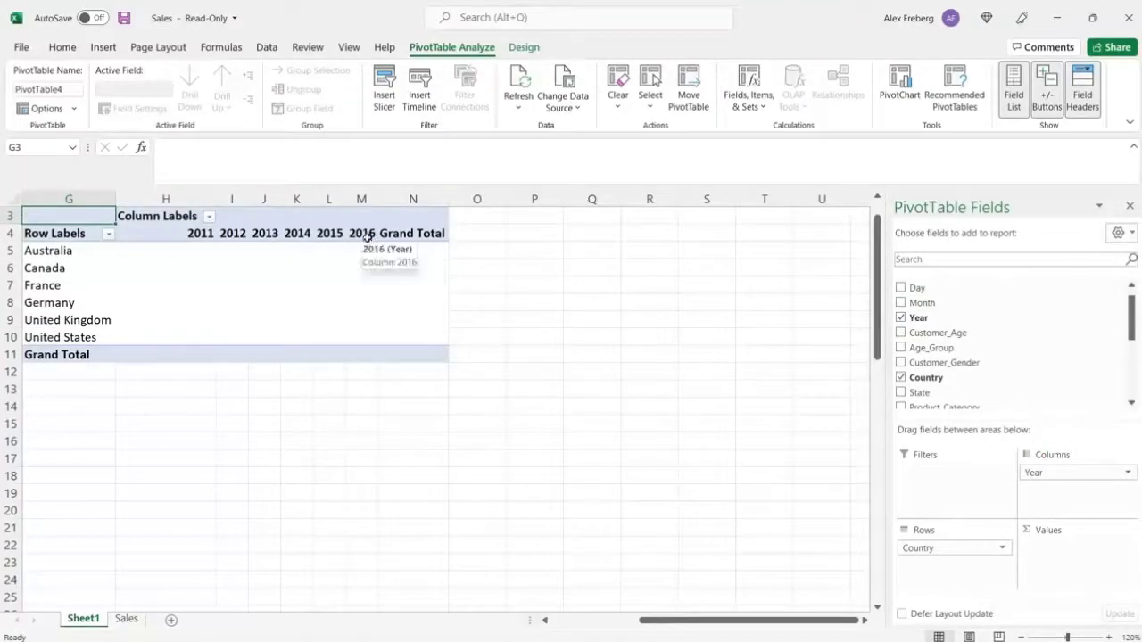
pyautogui.scroll(-5, 1032, 354)
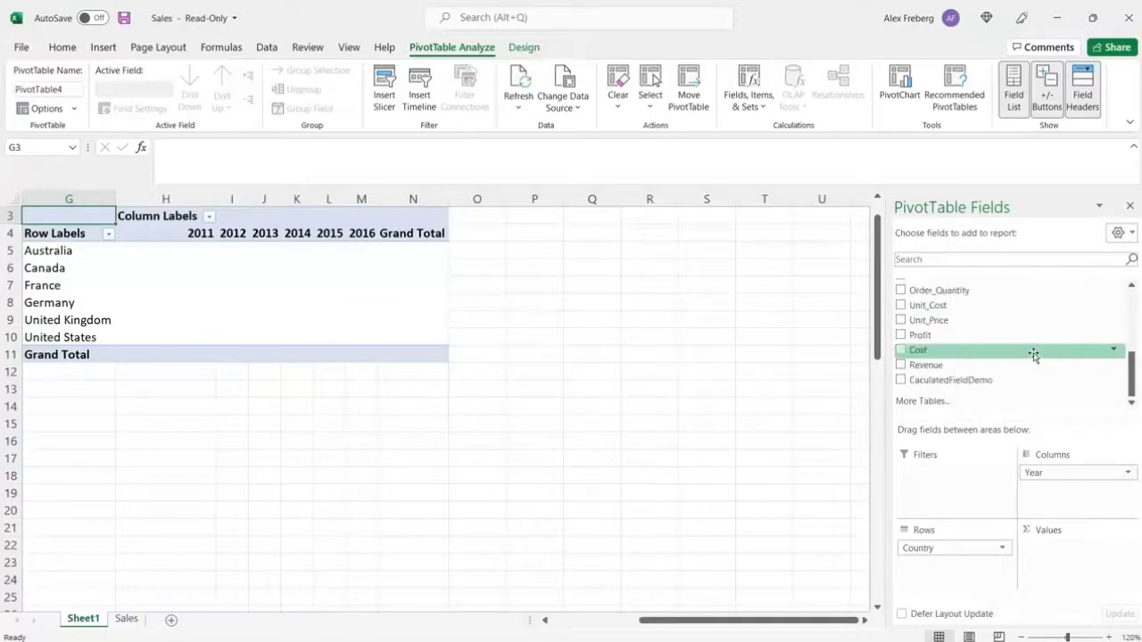
pyautogui.moveTo(990, 368); pyautogui.dragTo(1066, 548)
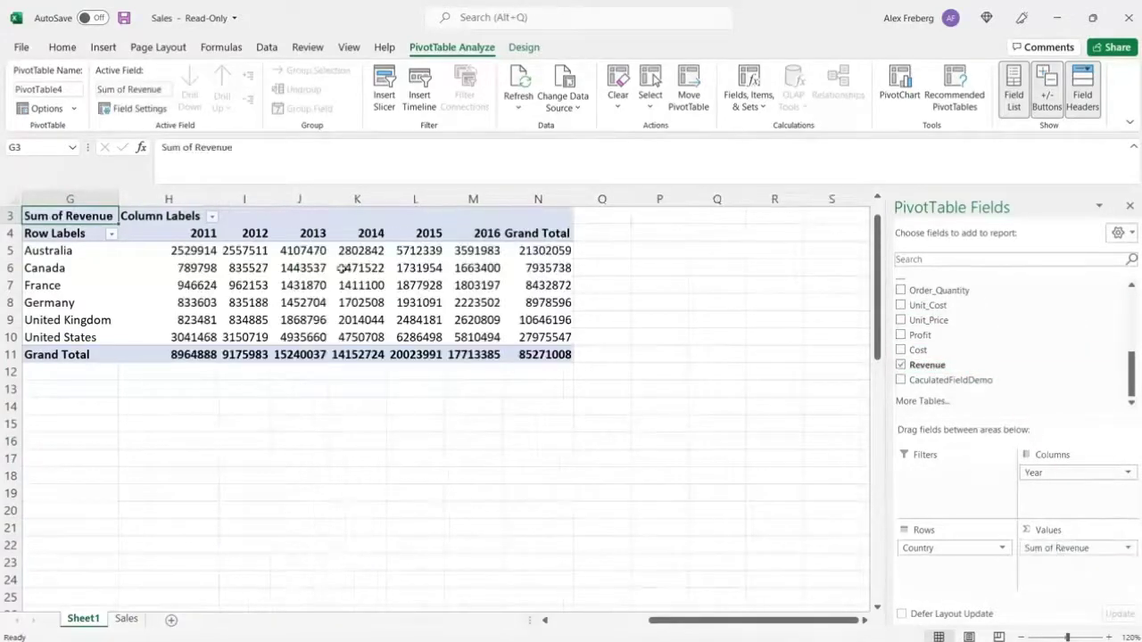
pyautogui.moveTo(201, 250); pyautogui.dragTo(542, 355)
# Step: Apply Currency format and remove both decimal places from the selected yearly revenue values
pyautogui.click(62, 47)
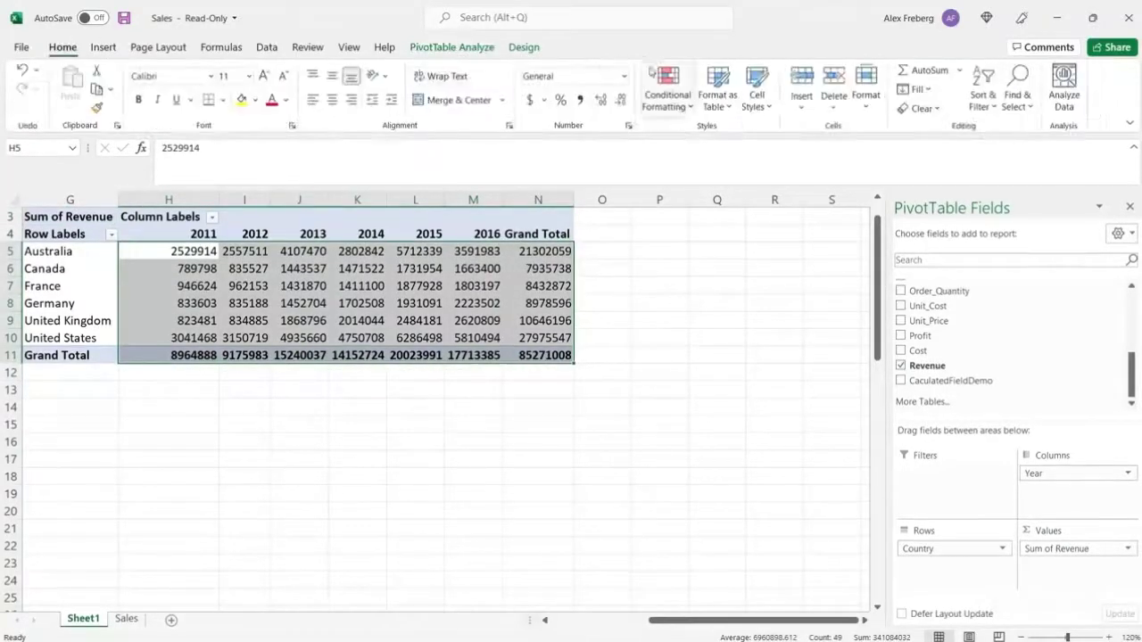
pyautogui.click(624, 76)
pyautogui.click(614, 169)
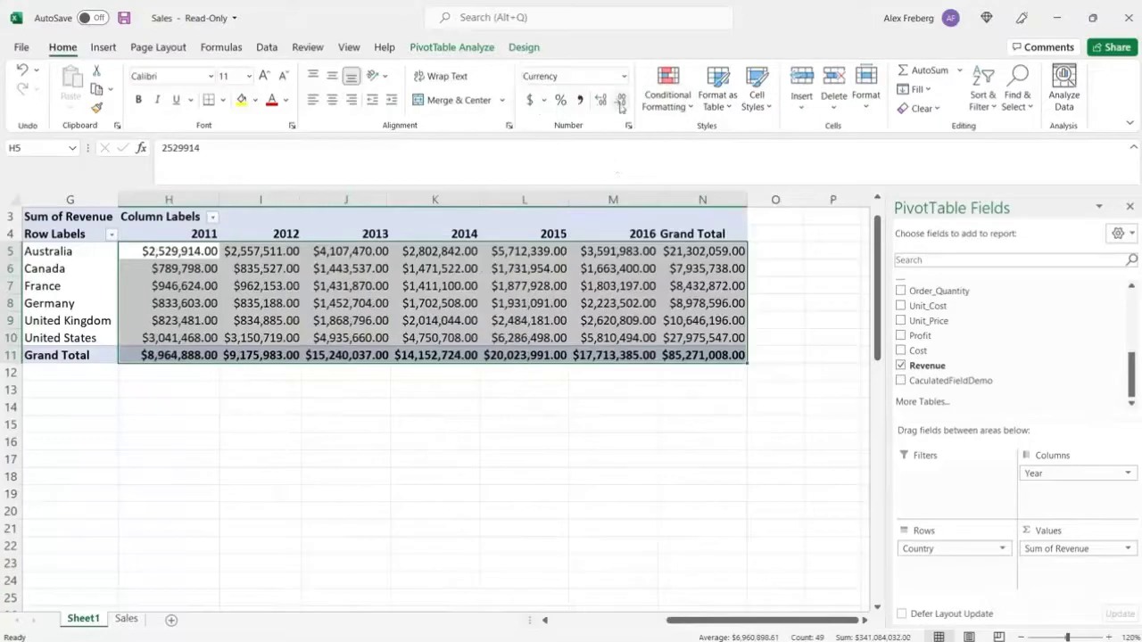
pyautogui.click(621, 105)
pyautogui.click(622, 106)
pyautogui.click(563, 425)
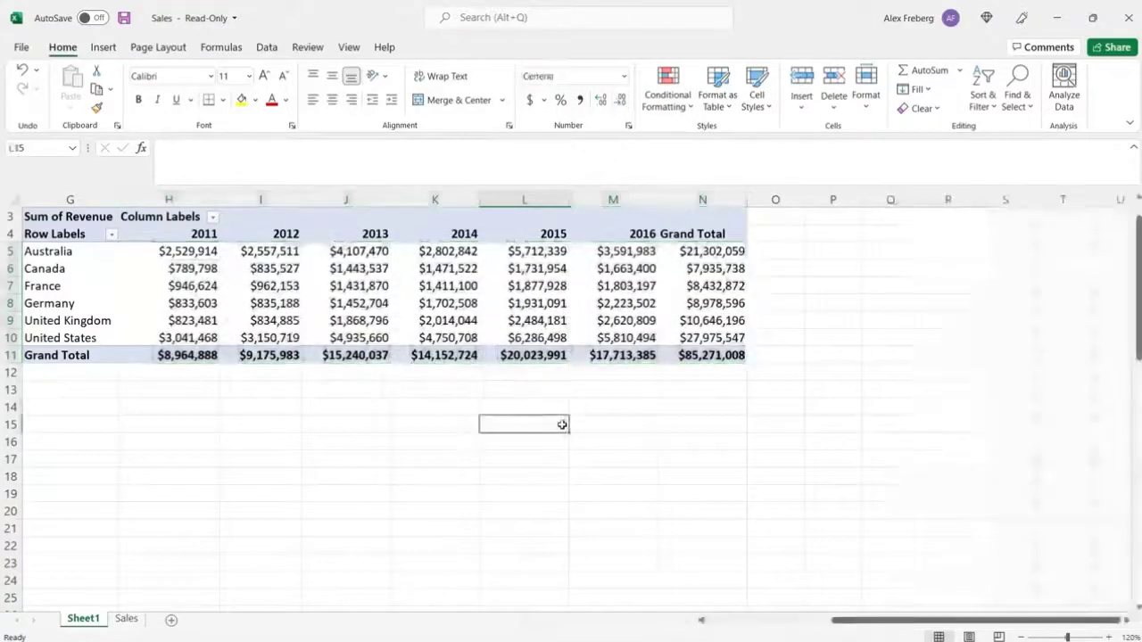
# Step: Check the grand total and Australia's 2011–2015 revenue cells, e.g. $2,529,914 for 2011
pyautogui.click(701, 353)
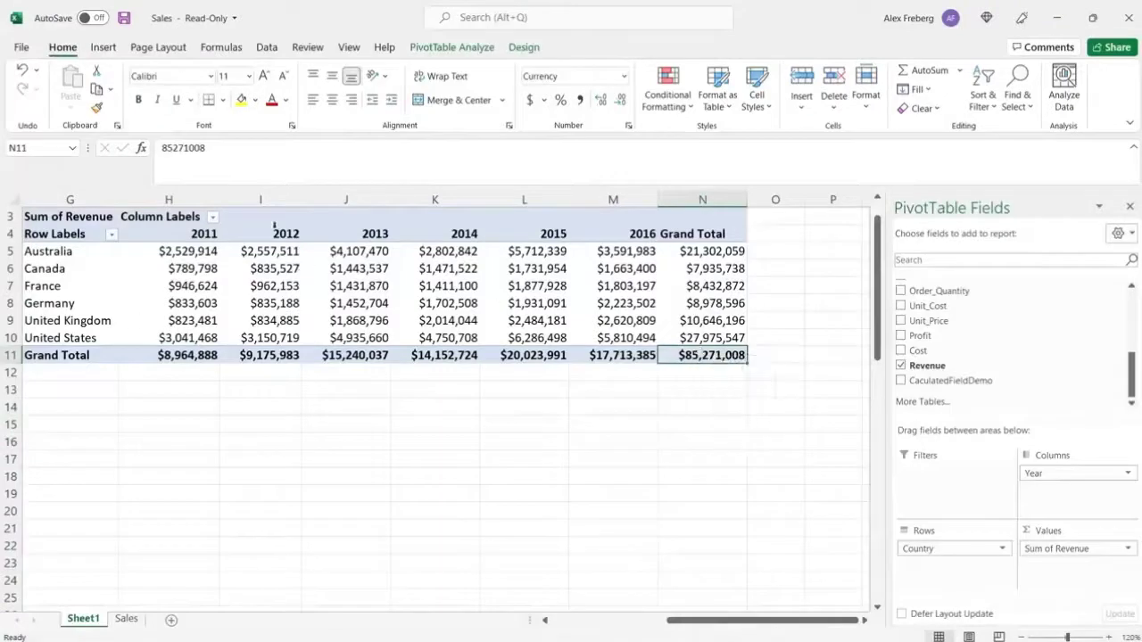
pyautogui.click(102, 245)
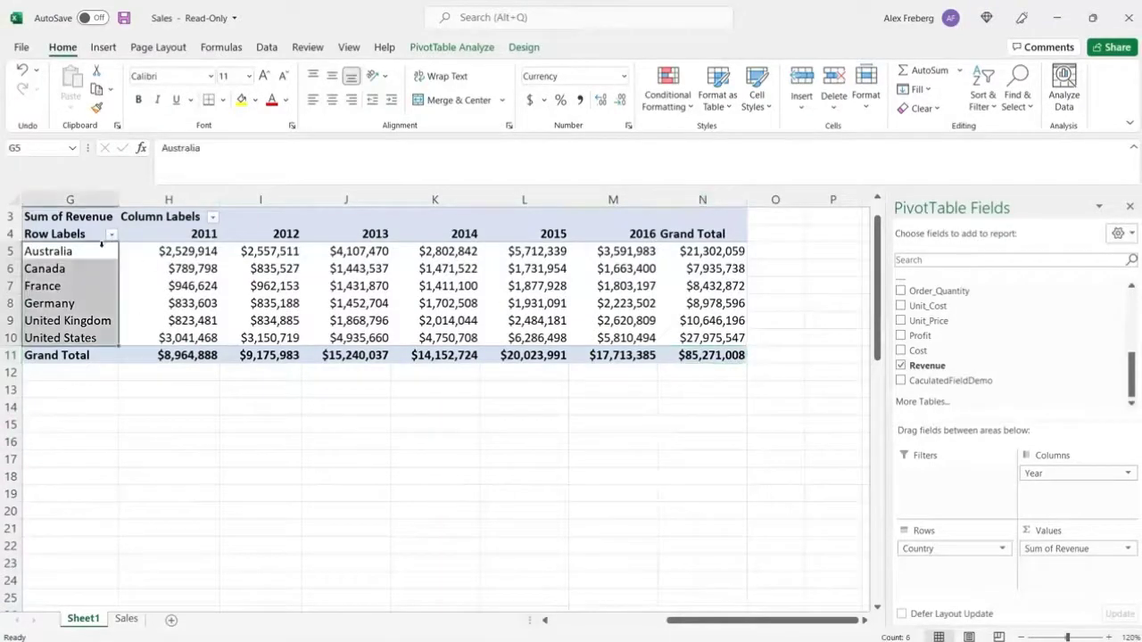
pyautogui.click(193, 249)
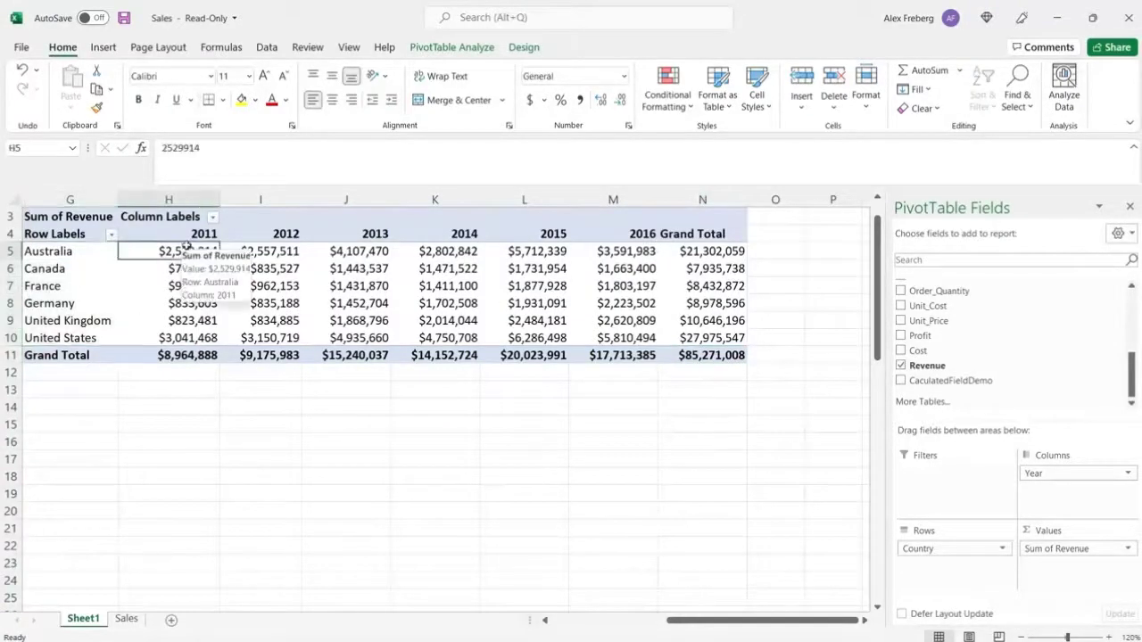
pyautogui.click(300, 252)
pyautogui.click(346, 253)
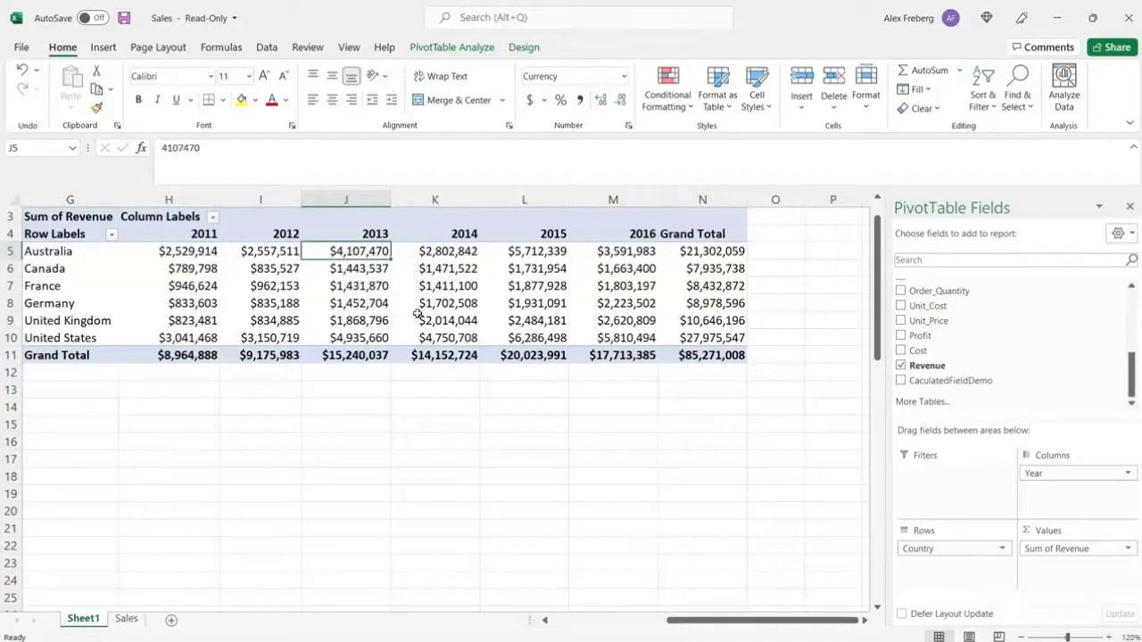
pyautogui.click(530, 252)
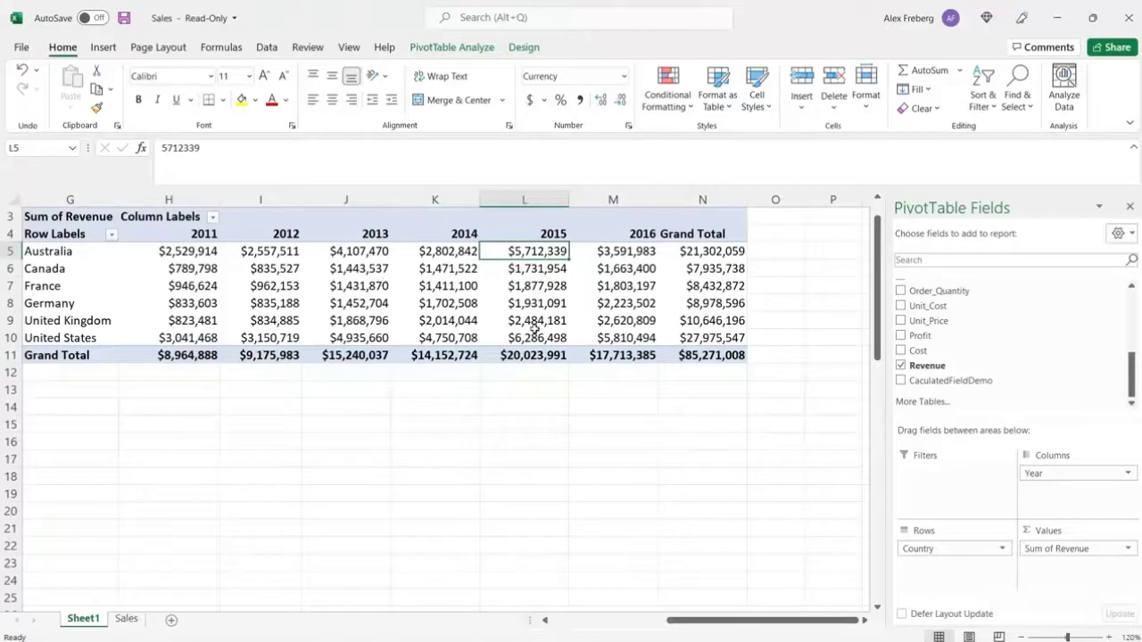
pyautogui.moveTo(535, 328)
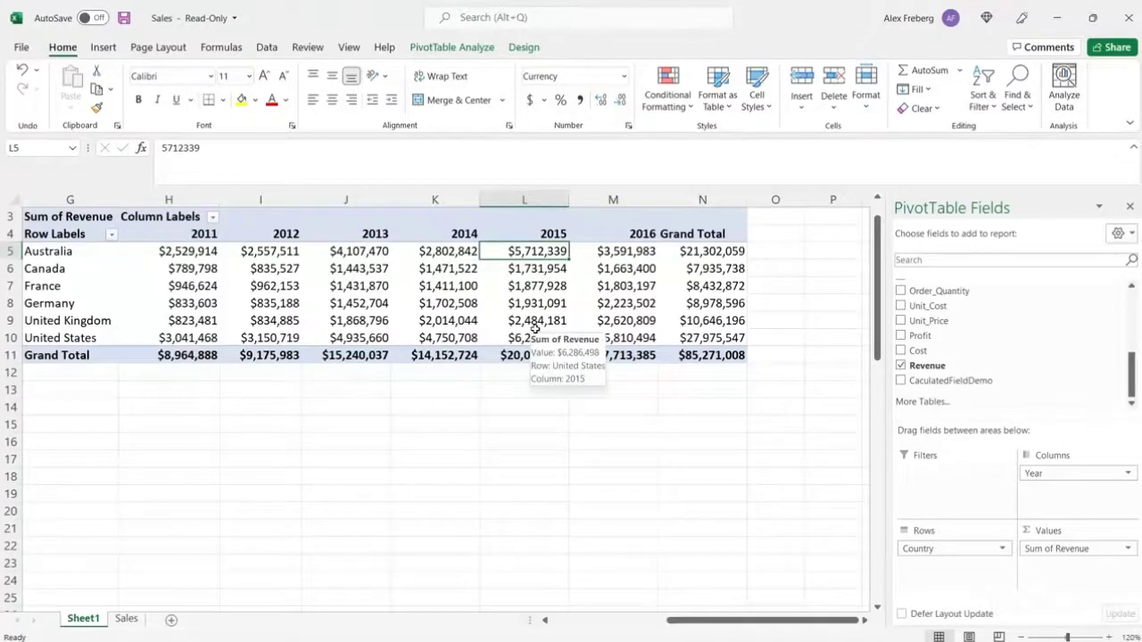